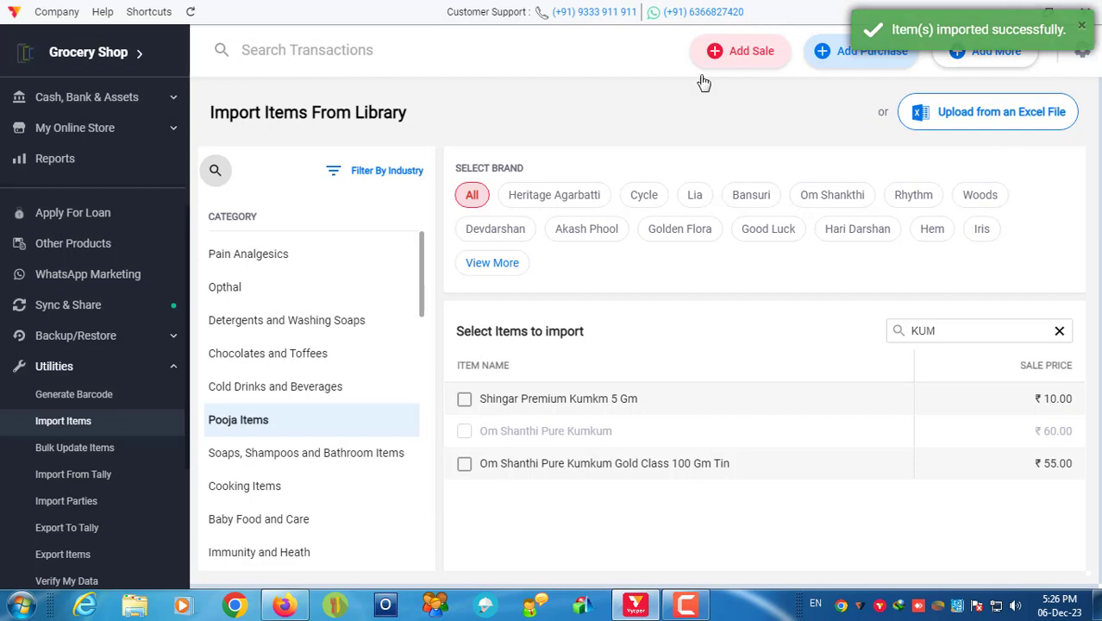
# Open Quick Billing and add CHILLI POWDER 50G to the new bill by searching for "chil".
pyautogui.scroll(4, 135, 344)
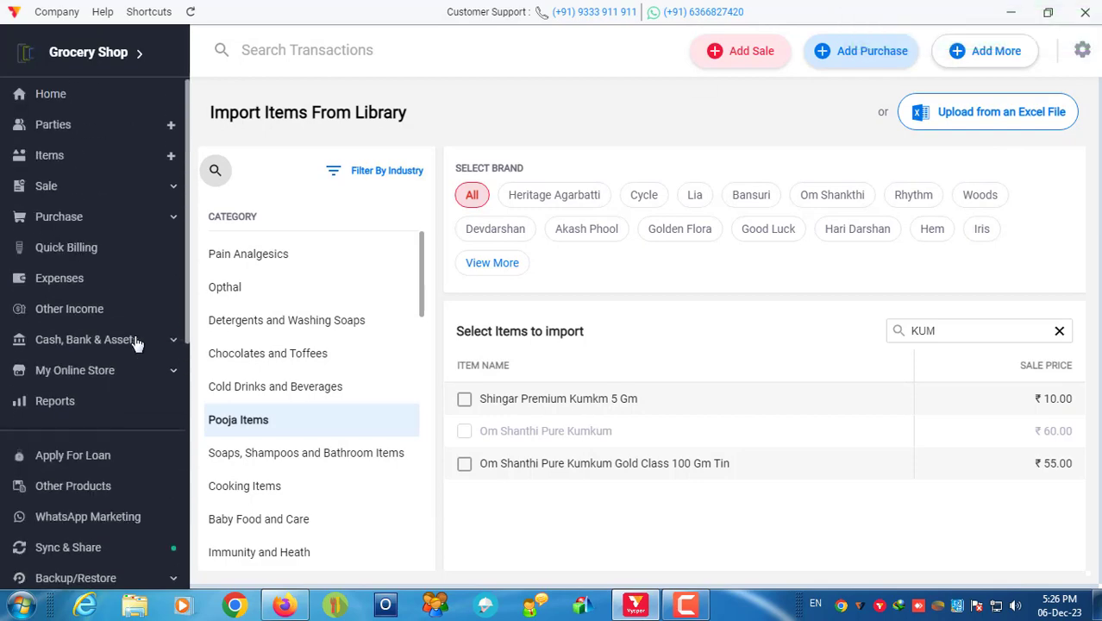
pyautogui.click(57, 252)
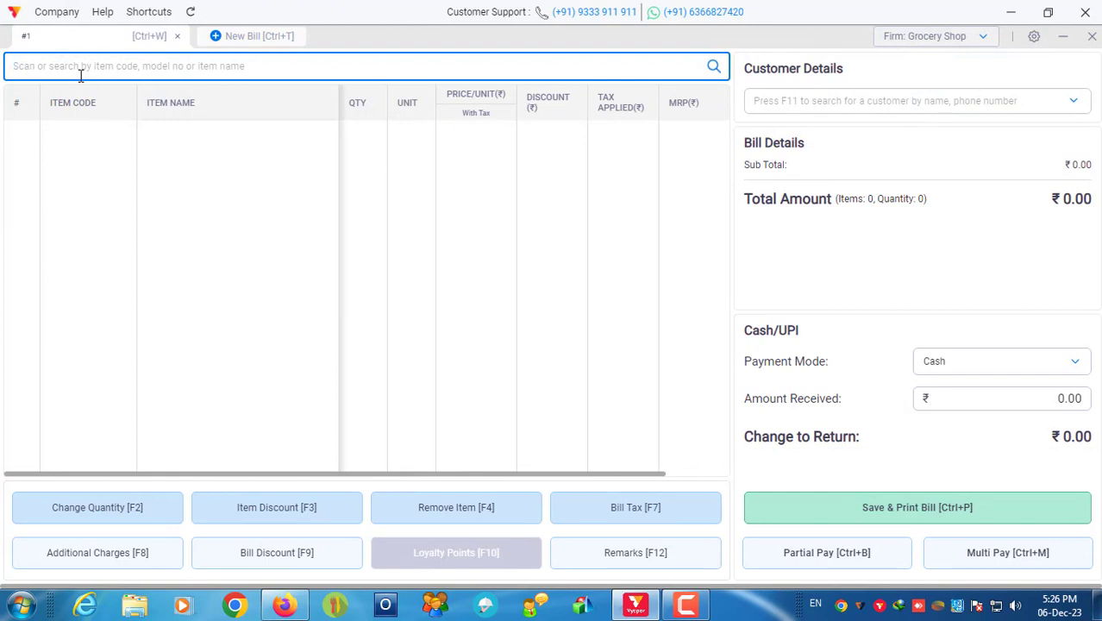
pyautogui.write('chil')
pyautogui.press('Return')
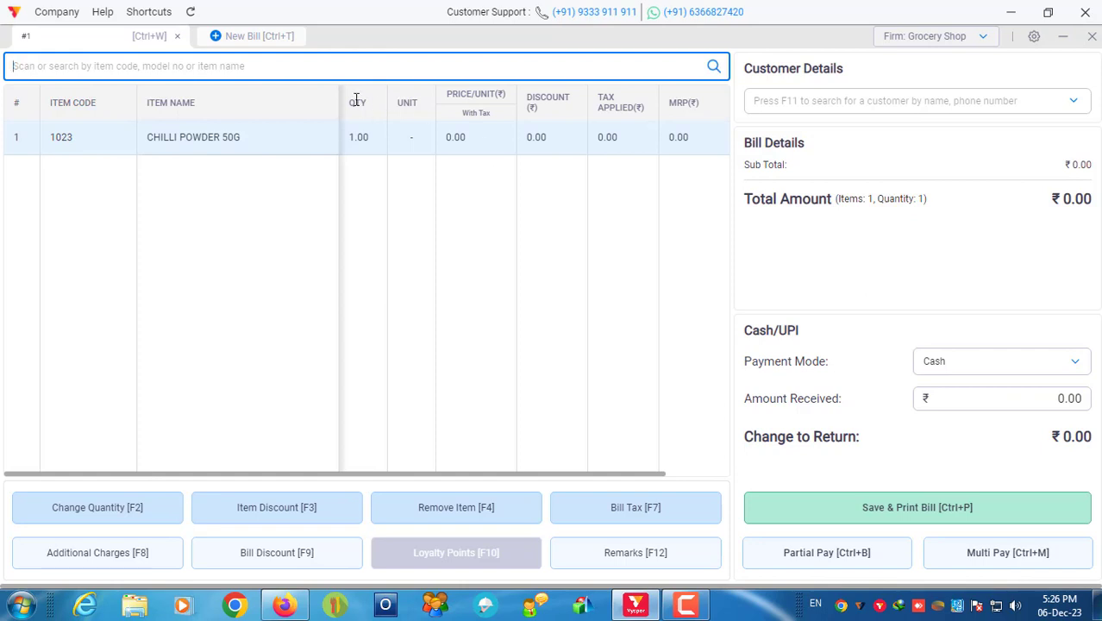
# Set the price of the CHILLI POWDER 50G bill item to ₹15 and save its item details.
pyautogui.moveTo(459, 475); pyautogui.dragTo(361, 443)
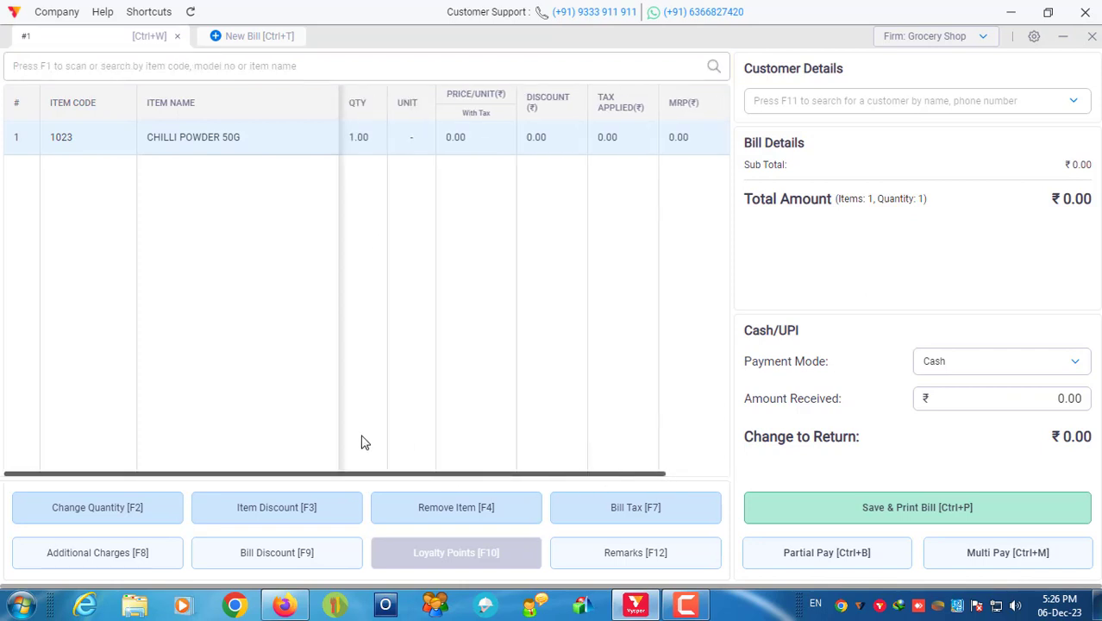
pyautogui.doubleClick(196, 138)
pyautogui.click(369, 348)
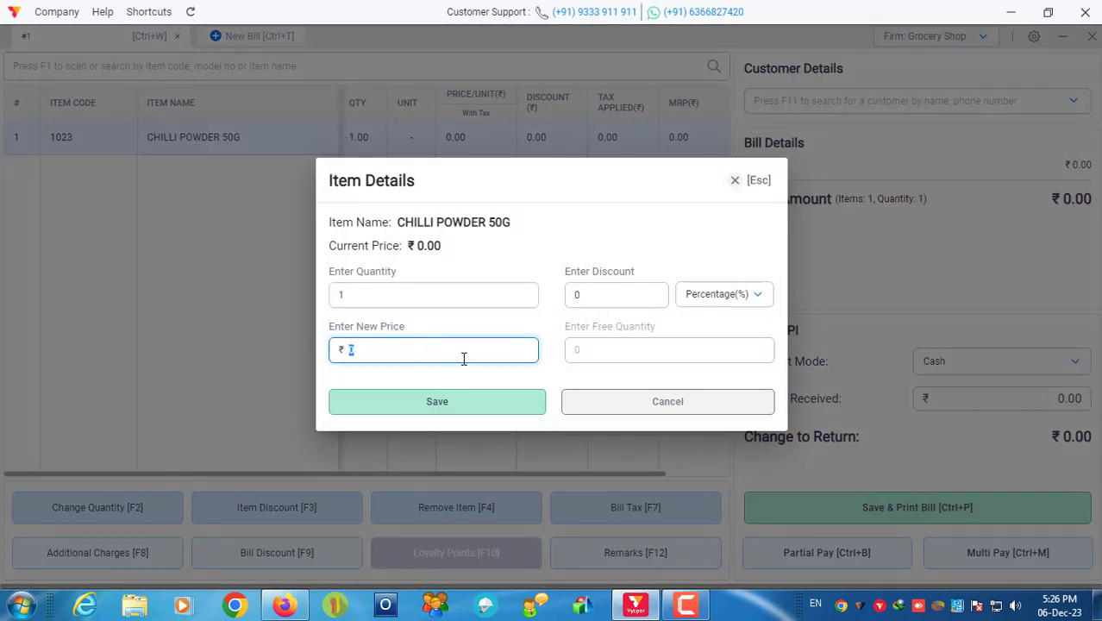
pyautogui.write('15')
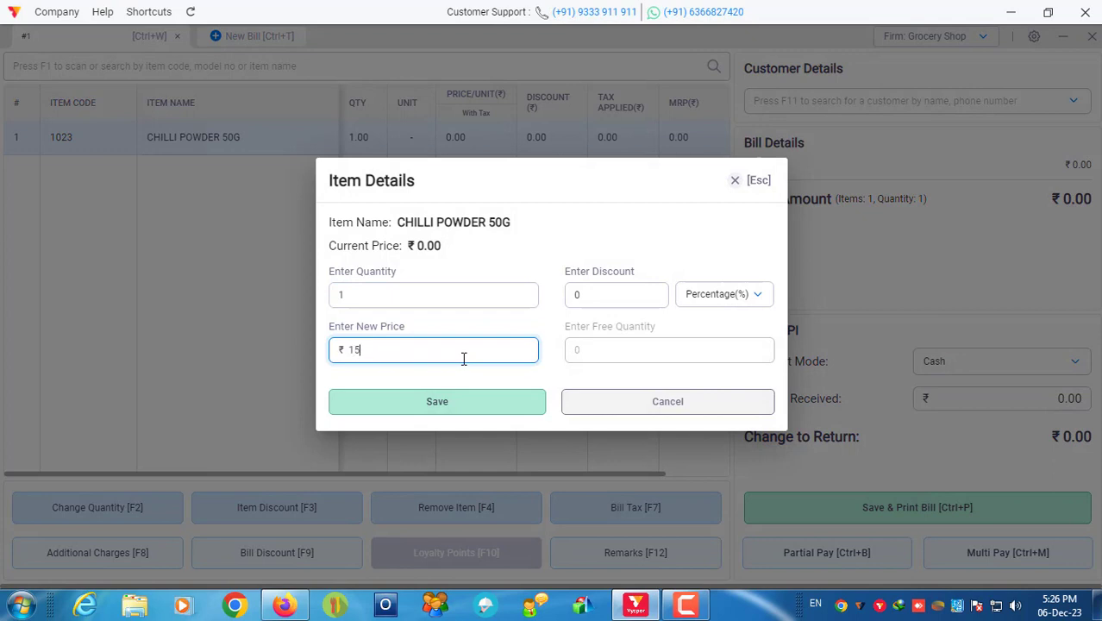
pyautogui.click(612, 293)
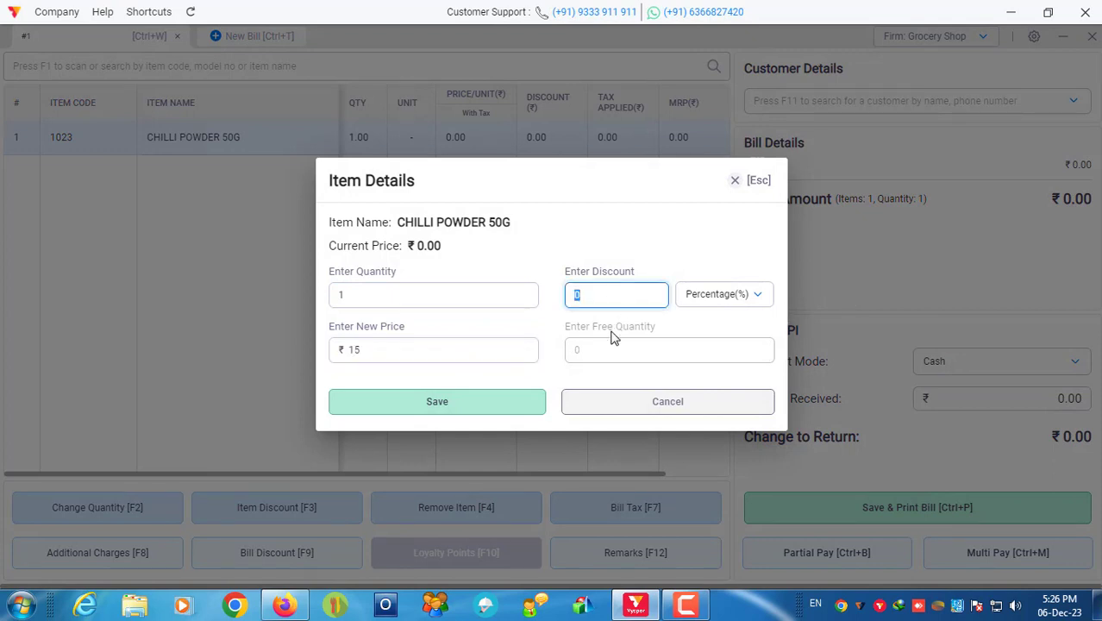
pyautogui.click(413, 405)
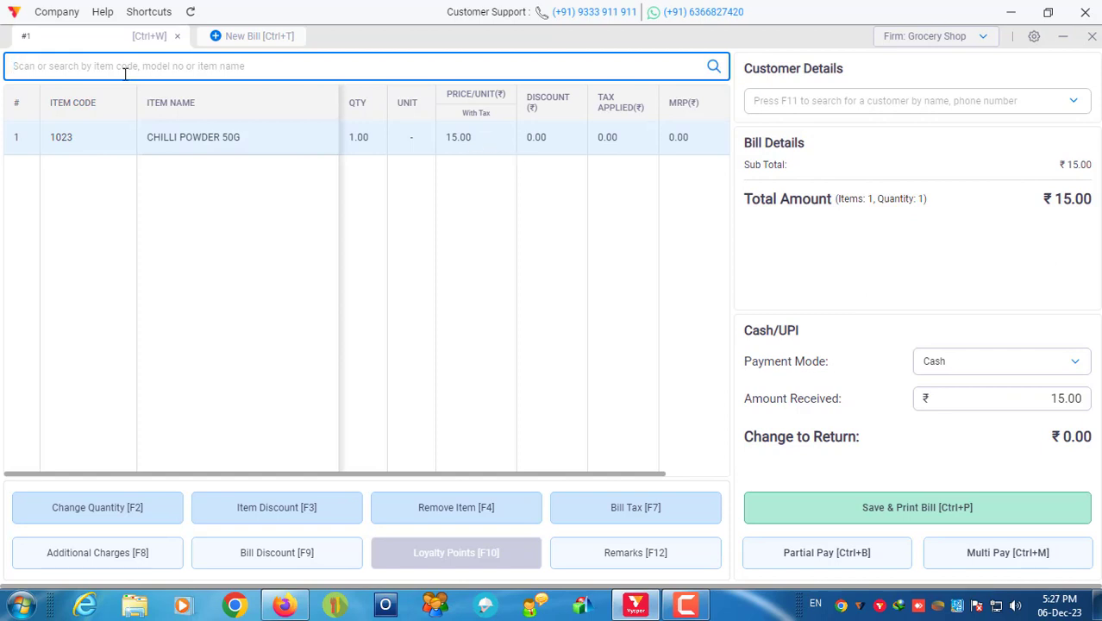
pyautogui.write('3954')
pyautogui.press('Return')
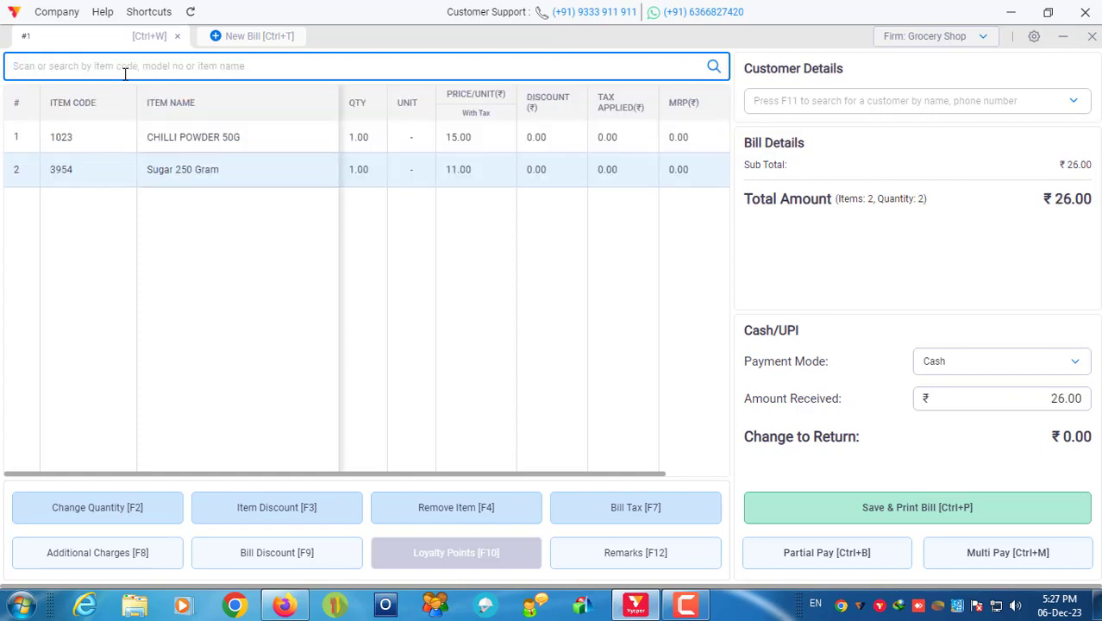
pyautogui.write('471951')
pyautogui.press('Return')
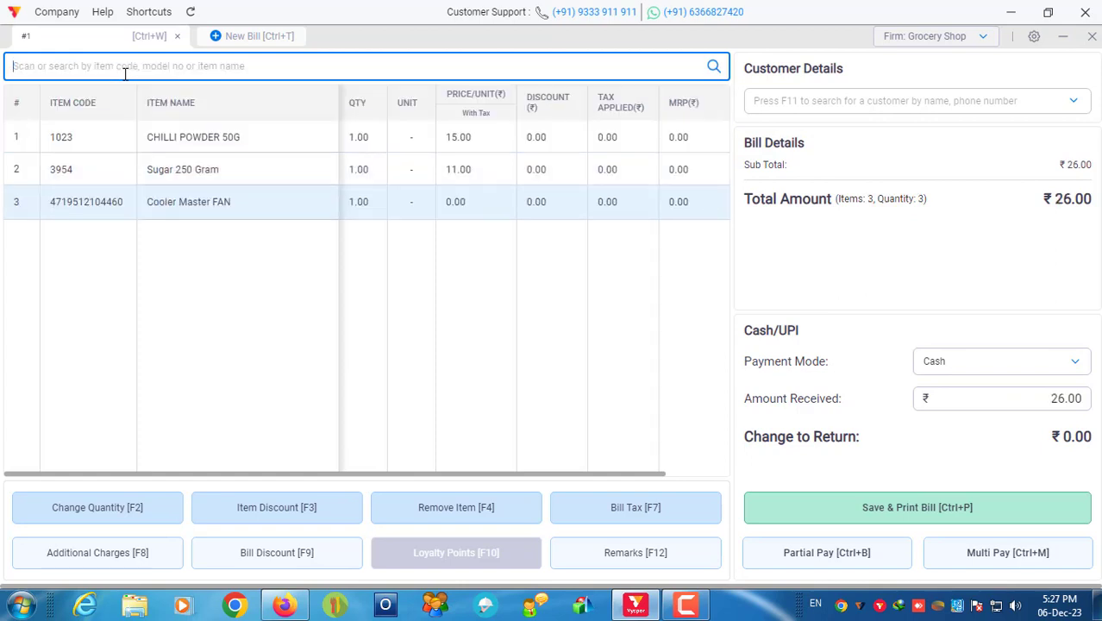
# Add item code 3954 (Sugar 250 Gram) to the bill three more times.
pyautogui.write('3954')
pyautogui.press('Return')
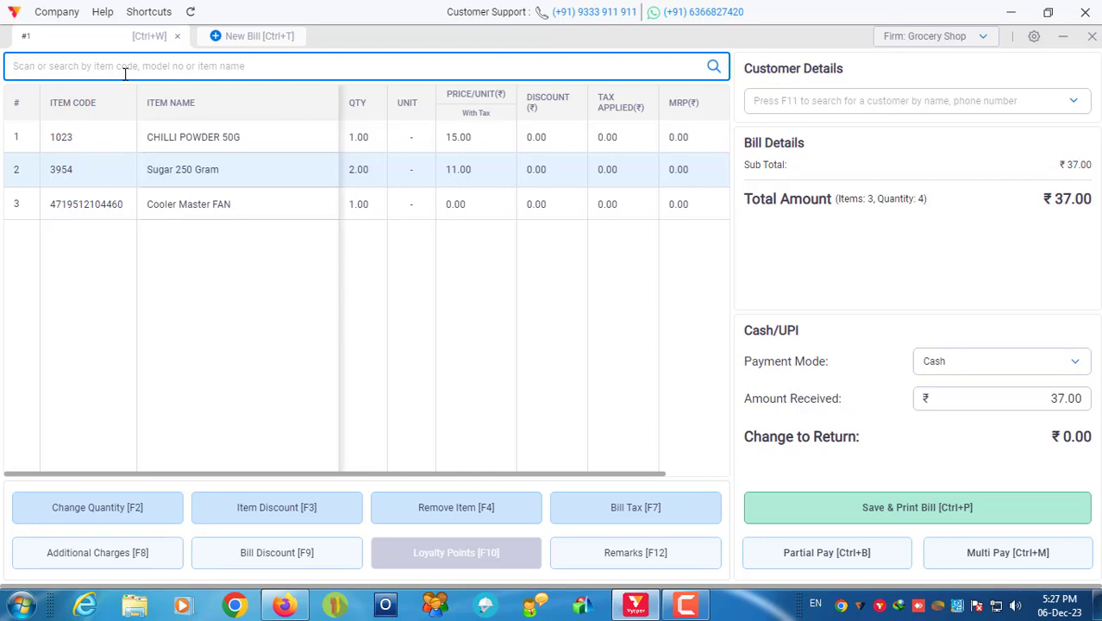
pyautogui.write('3954')
pyautogui.press('Return')
pyautogui.write('3954')
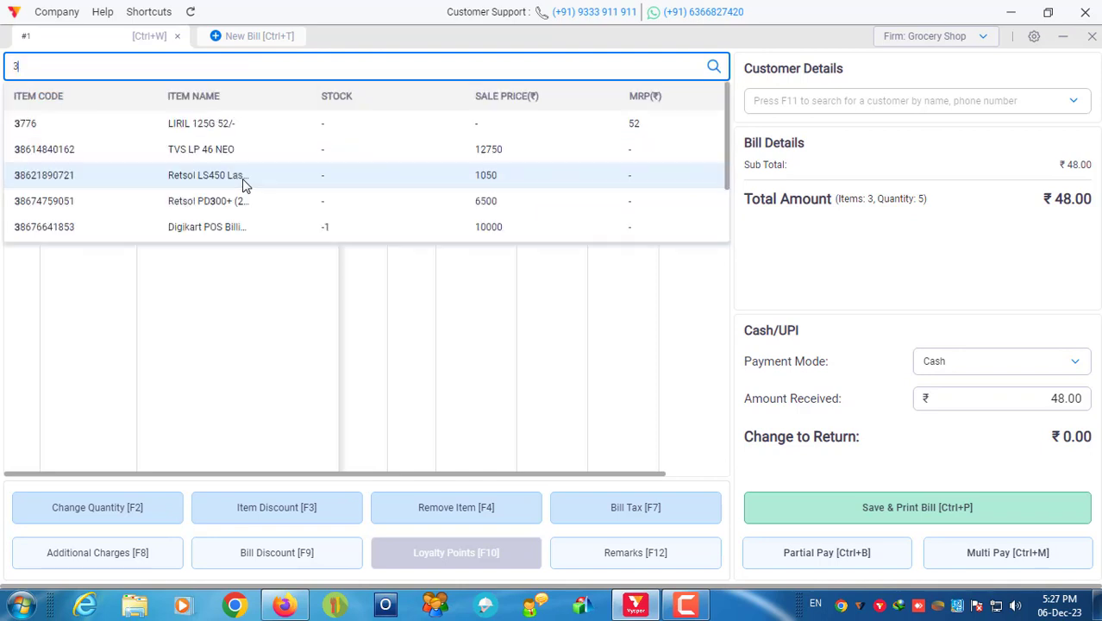
pyautogui.press('Return')
pyautogui.write('1023')
pyautogui.press('Return')
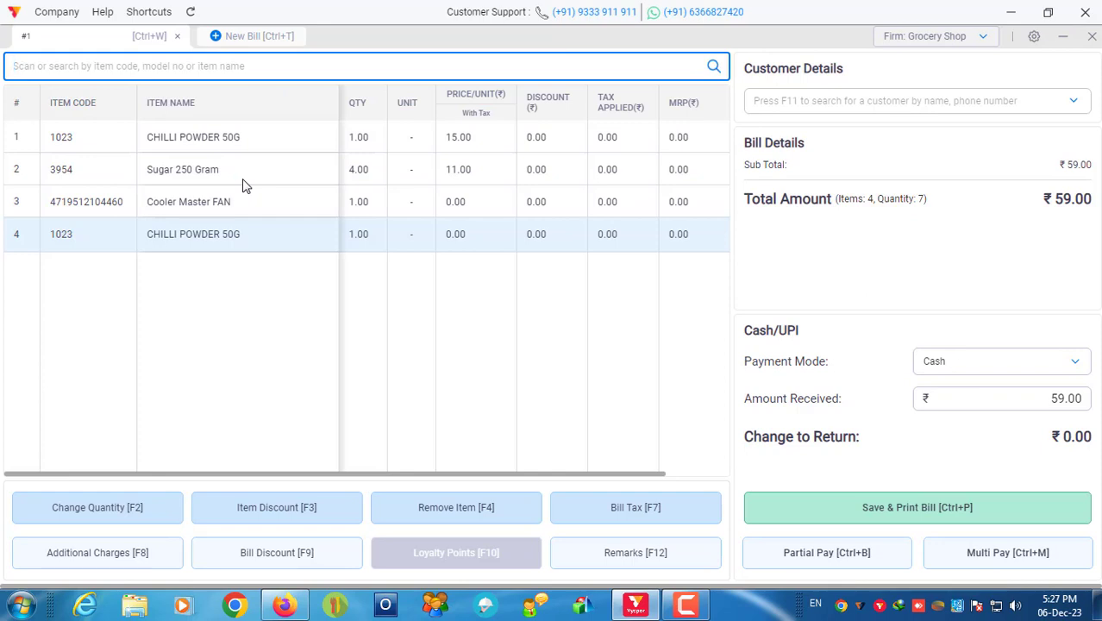
pyautogui.write('4719512104460')
pyautogui.press('Return')
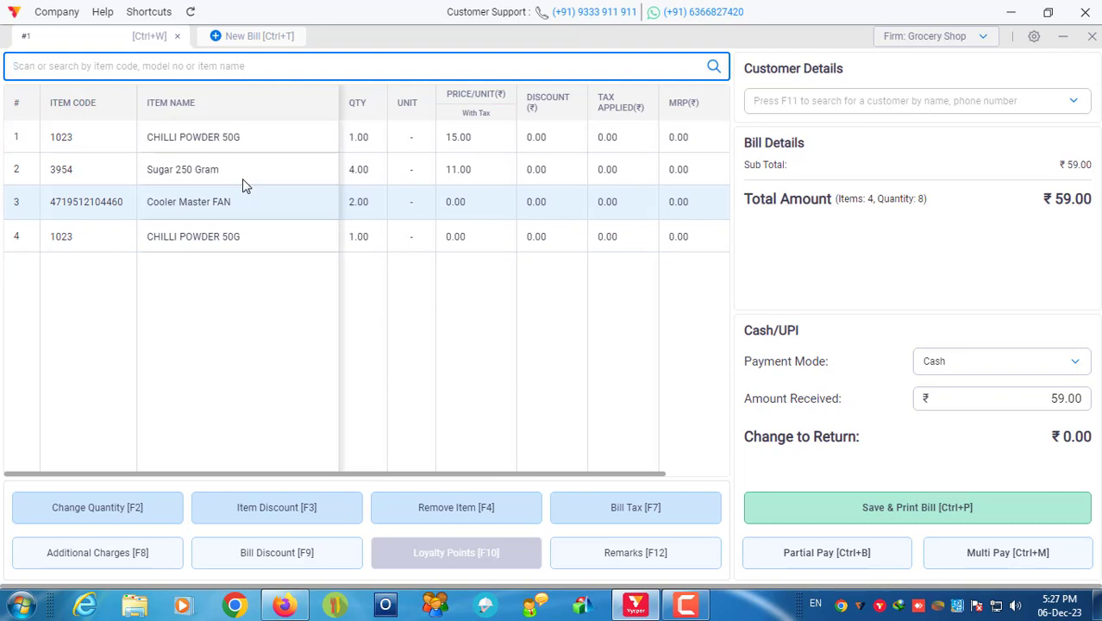
pyautogui.click(686, 604)
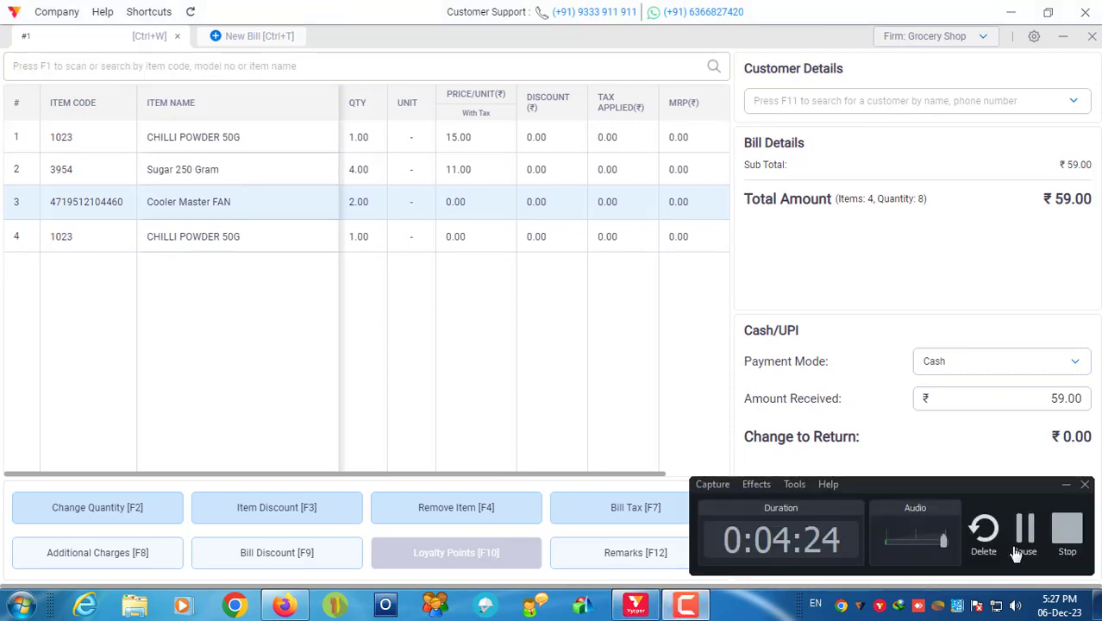
pyautogui.click(1006, 531)
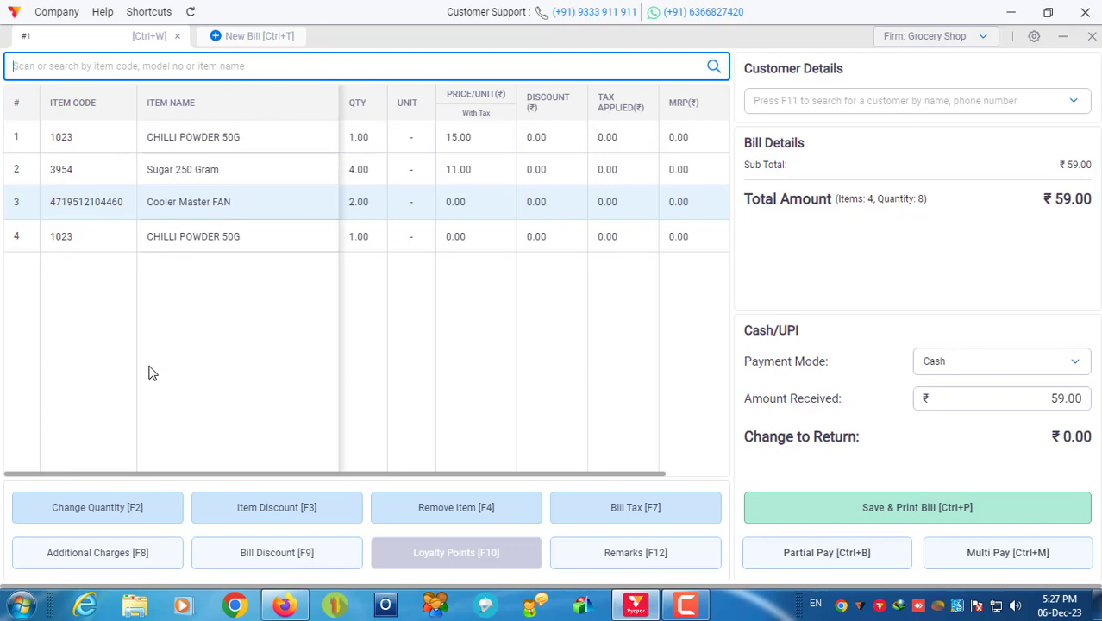
# Move the row selection to the first and last bill items, then step up and down among the rows, ending on Cooler Master FAN.
pyautogui.hotkey('ctrl', '1')
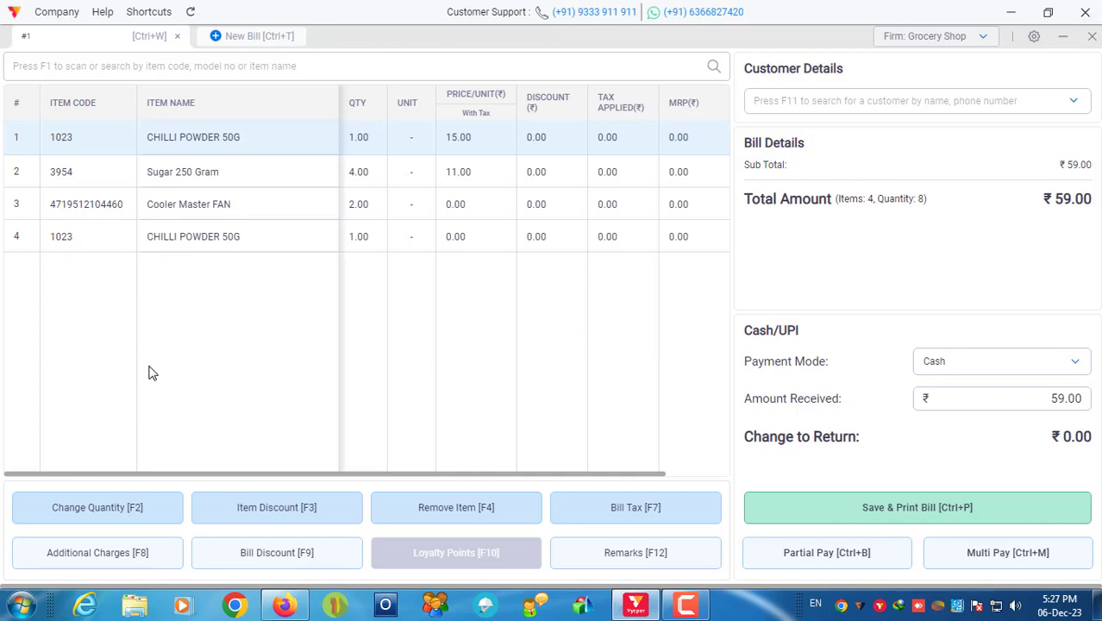
pyautogui.hotkey('ctrl', '9')
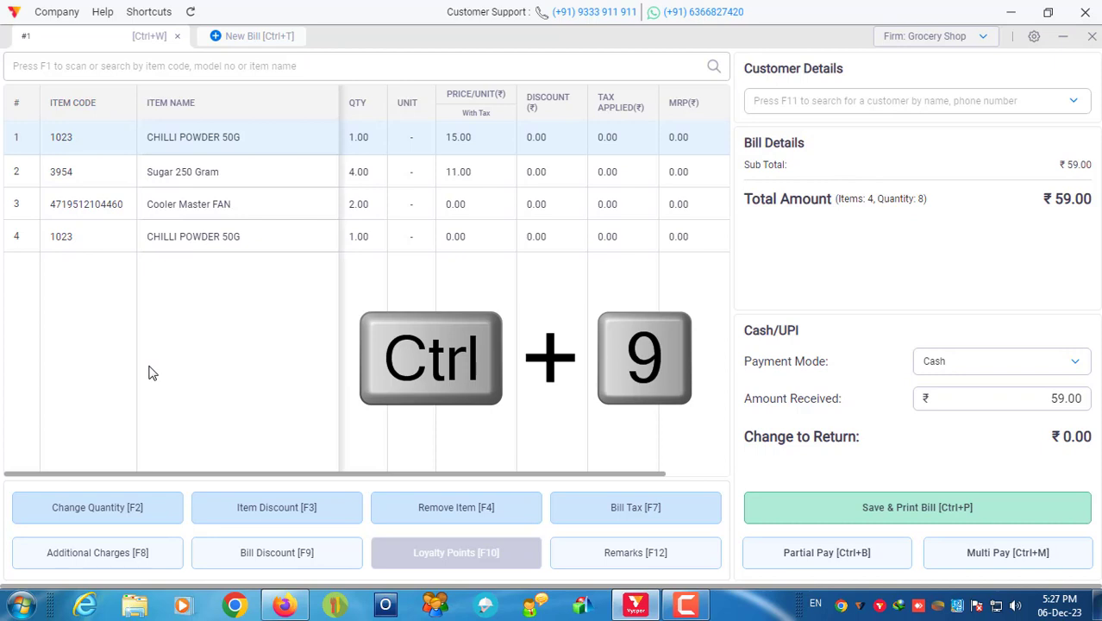
pyautogui.hotkey('ctrl', '9')
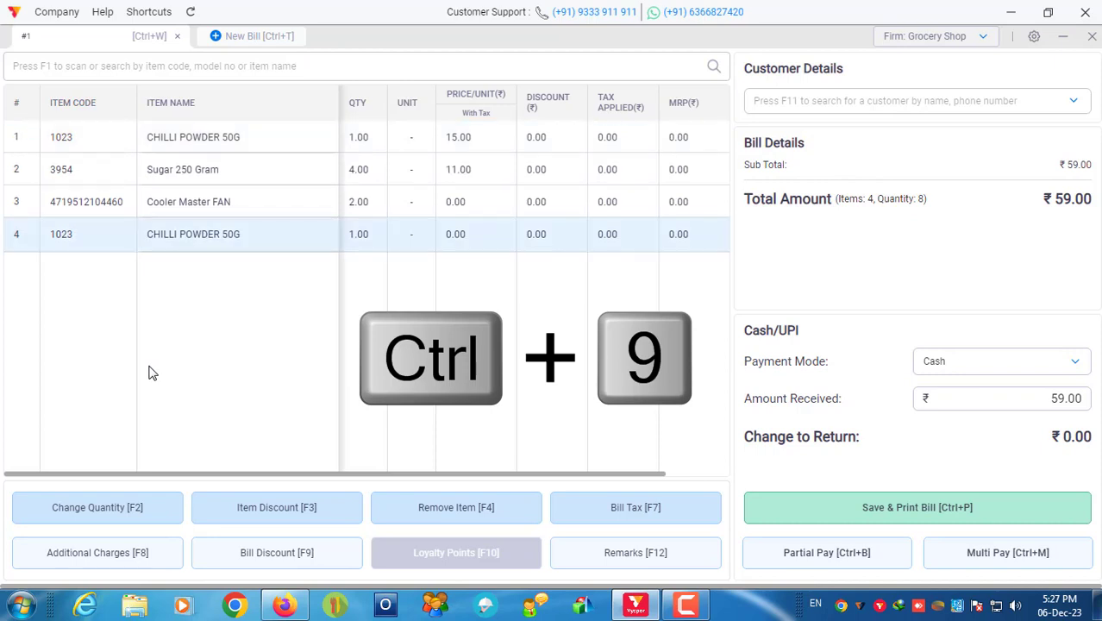
pyautogui.press('Up')
pyautogui.press('Up')
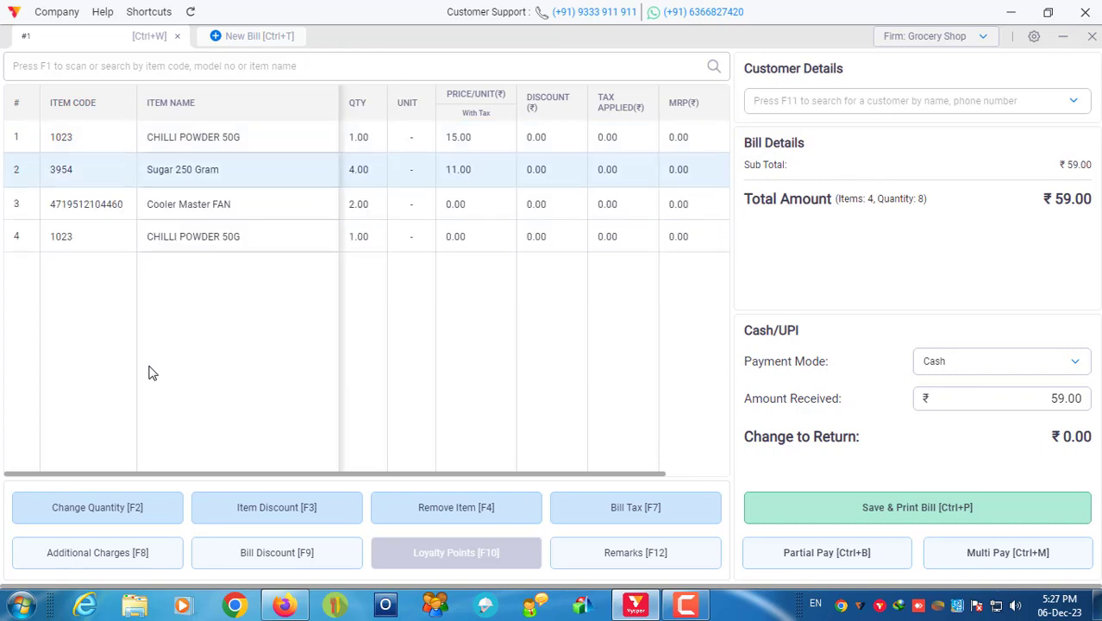
pyautogui.press('Down')
pyautogui.press('Down')
pyautogui.press('Up')
pyautogui.press('Up')
pyautogui.press('Down')
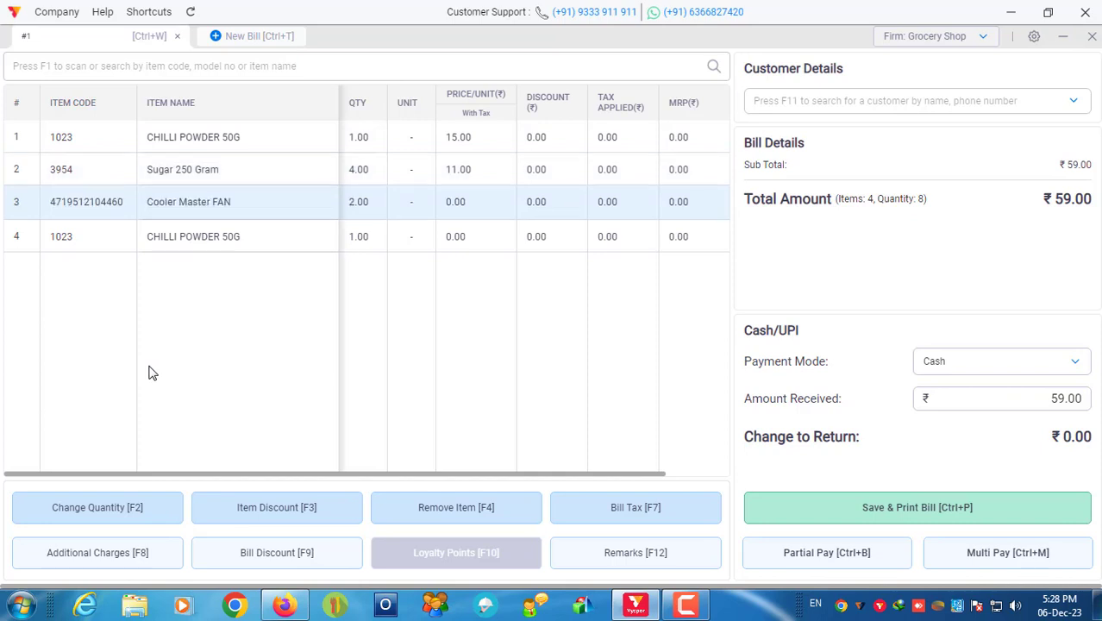
pyautogui.press('Up')
pyautogui.press('Down')
# Set the Cooler Master FAN price to ₹1750 with a 5 percent discount and save its item details.
pyautogui.doubleClick(335, 209)
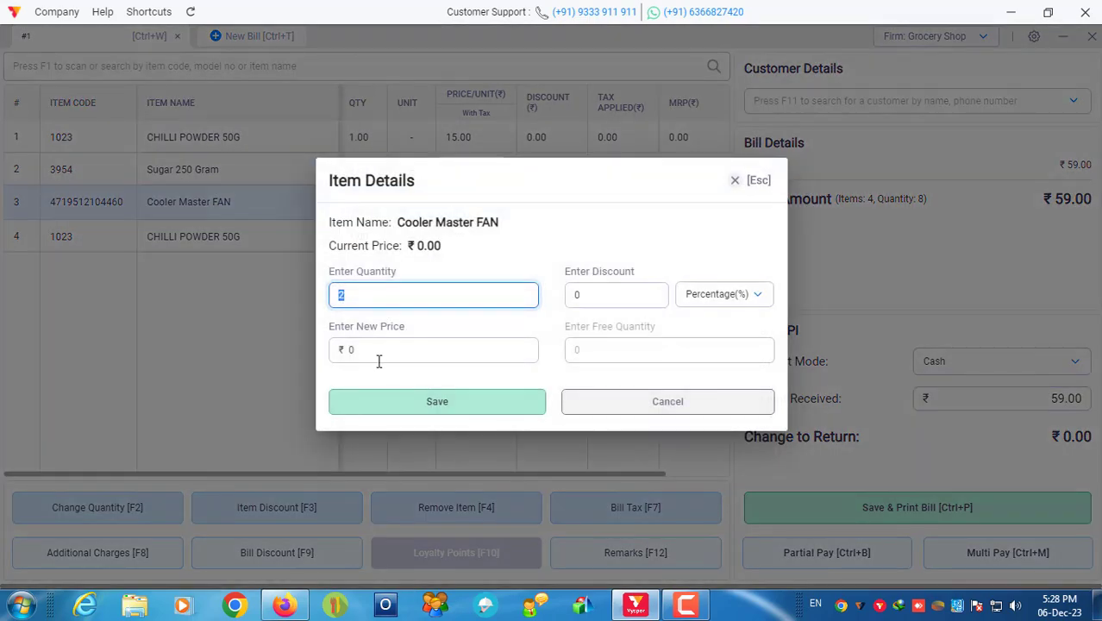
pyautogui.click(353, 350)
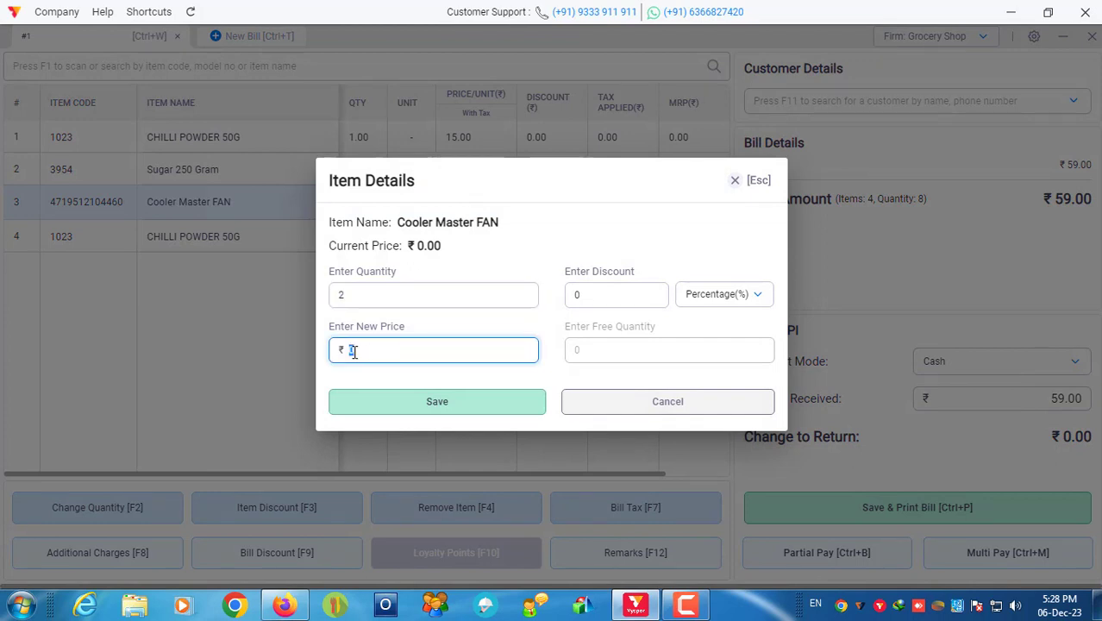
pyautogui.write('1750')
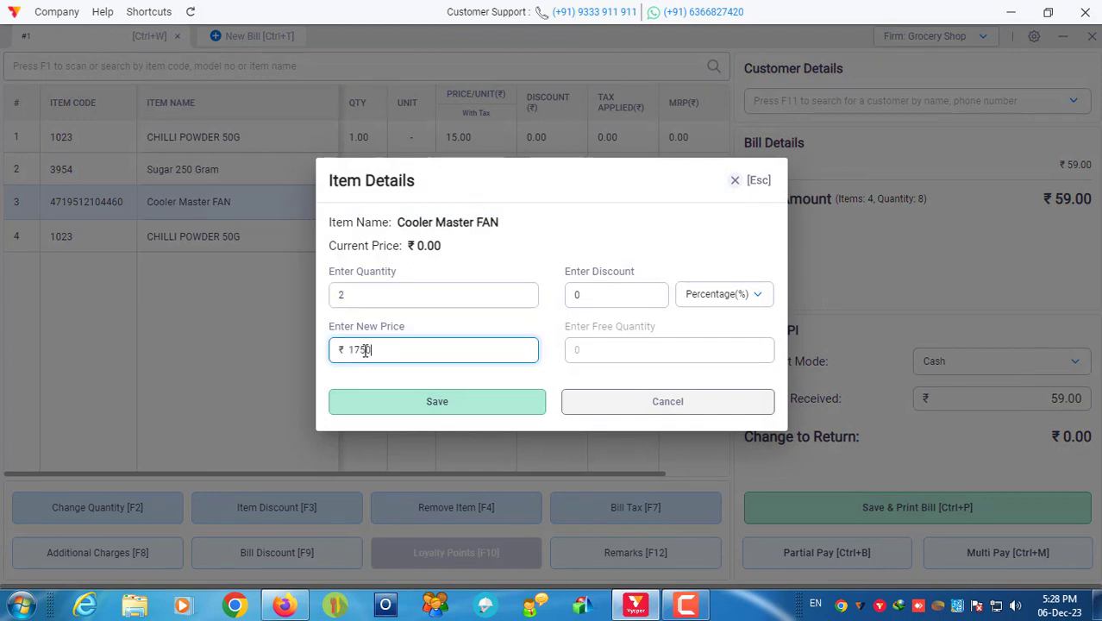
pyautogui.click(575, 294)
pyautogui.write('5')
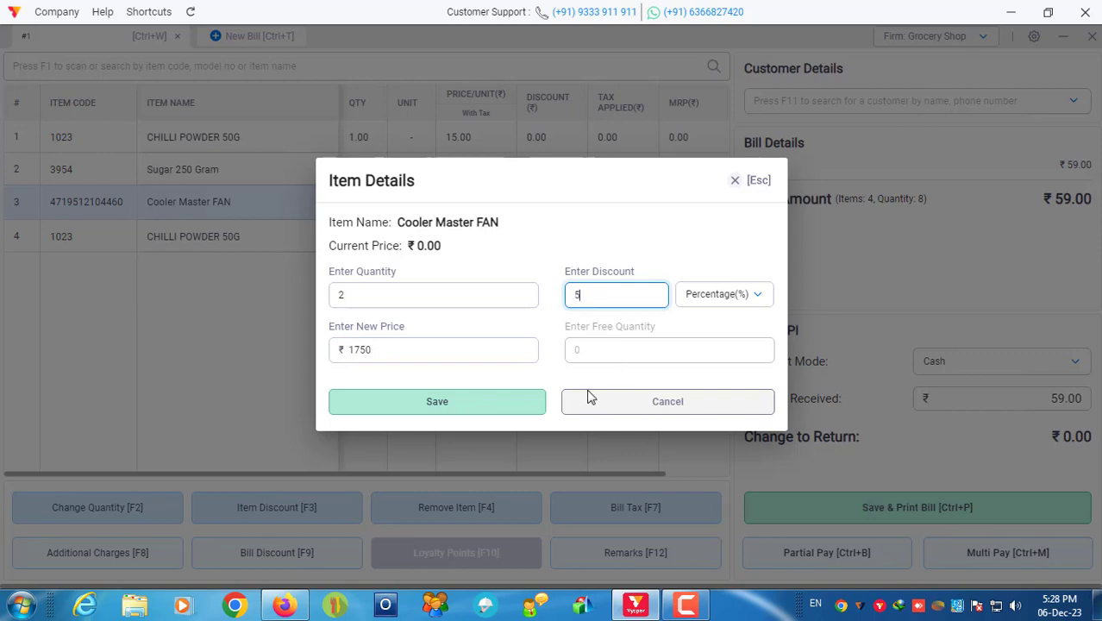
pyautogui.click(462, 412)
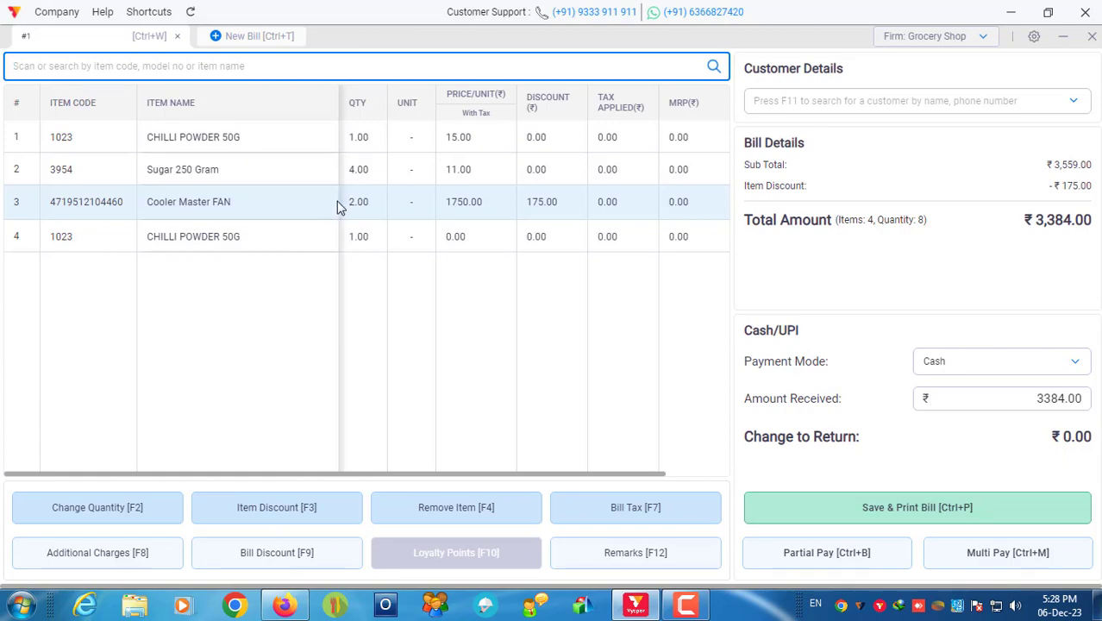
# Change the item discount of the Cooler Master FAN to 10 percent.
pyautogui.press('F3')
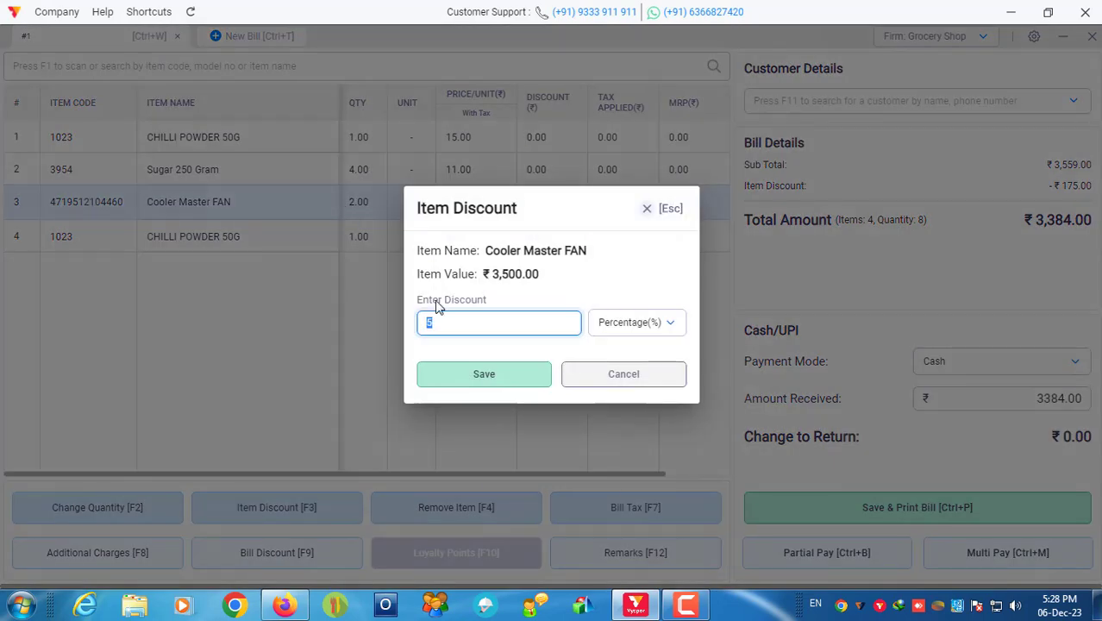
pyautogui.write('10')
pyautogui.press('Return')
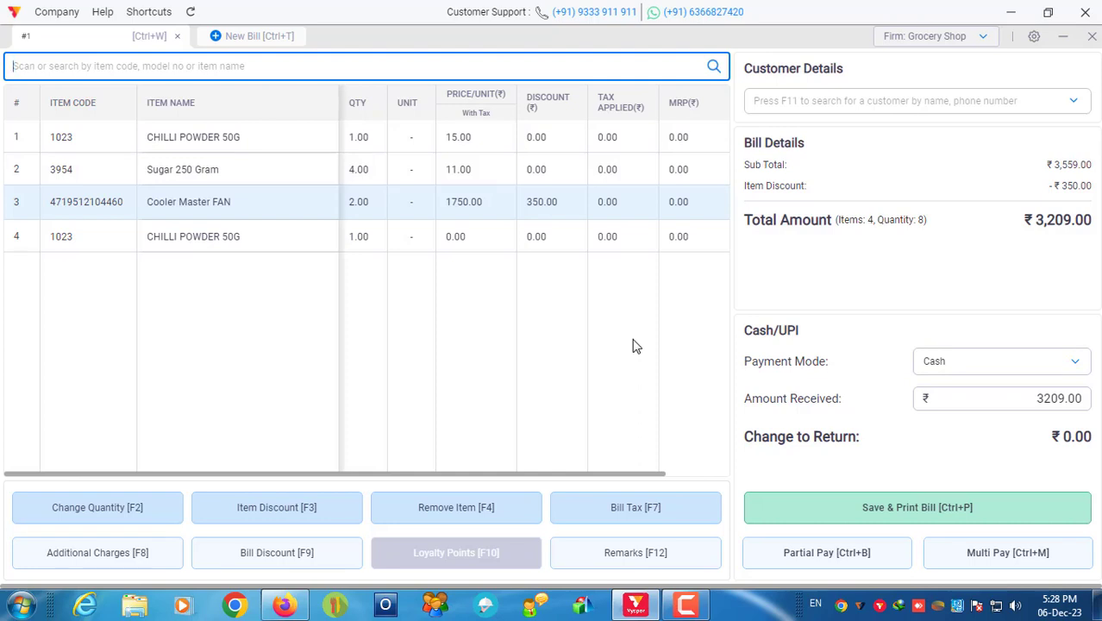
# Select the Sugar 250 Gram row and set its quantity to 5.
pyautogui.hotkey('ctrl', '2')
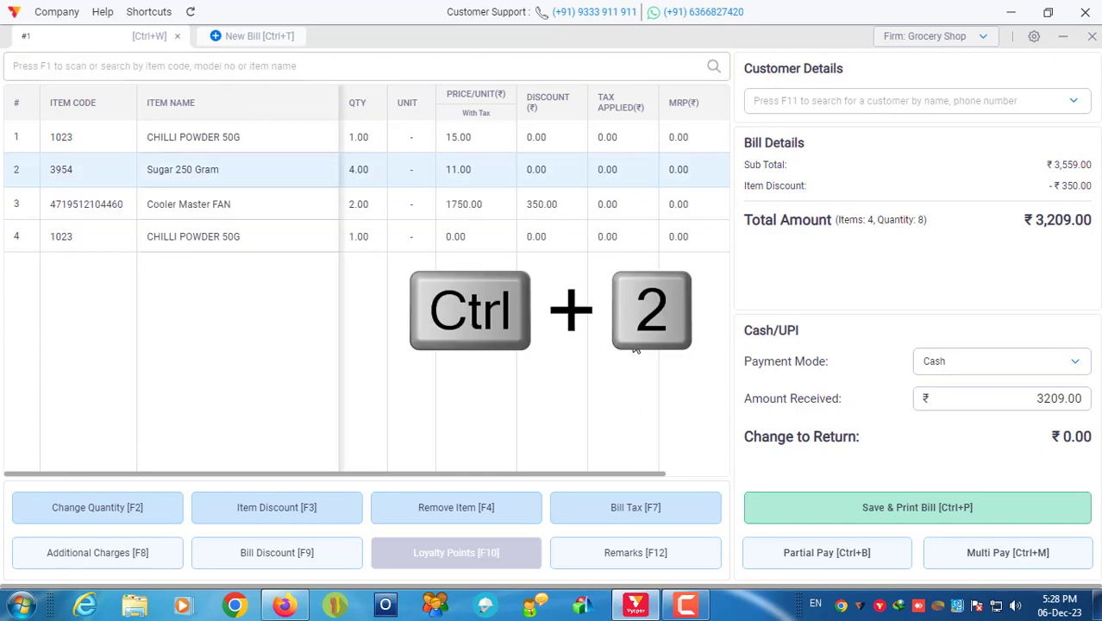
pyautogui.press('F2')
pyautogui.write('5')
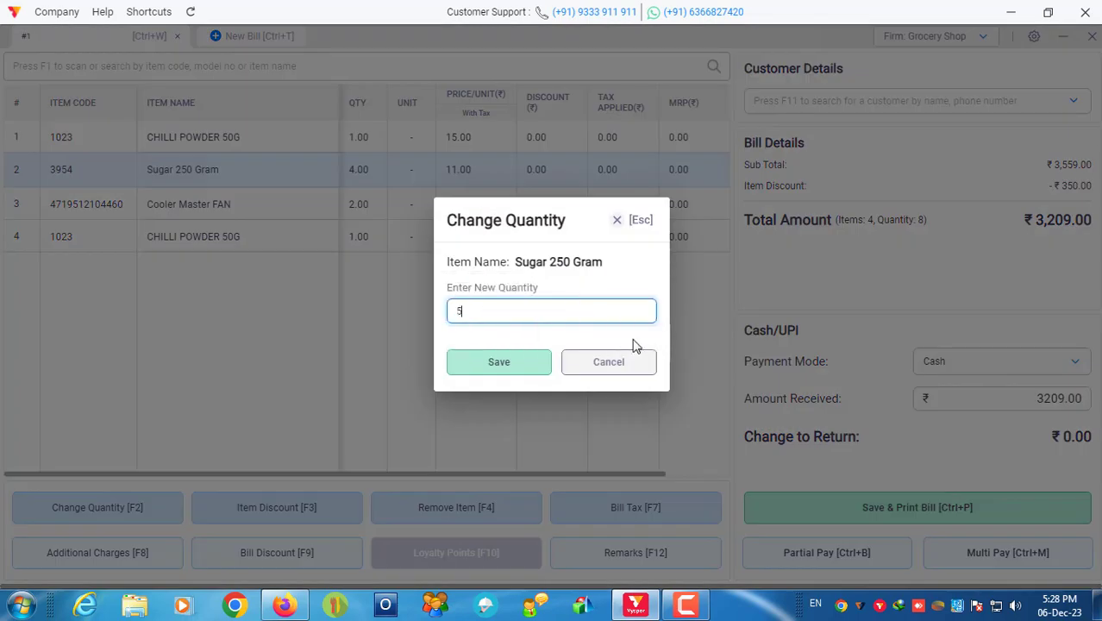
pyautogui.press('F2')
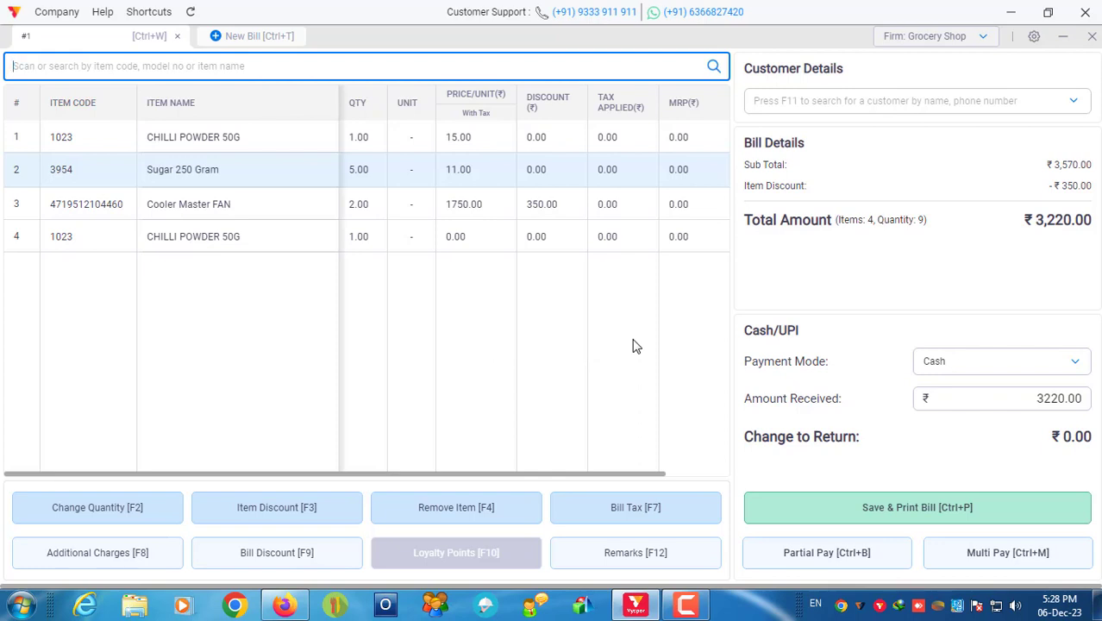
# Remove the first CHILLI POWDER 50G row from the bill and set the bill tax to NONE.
pyautogui.press('F4')
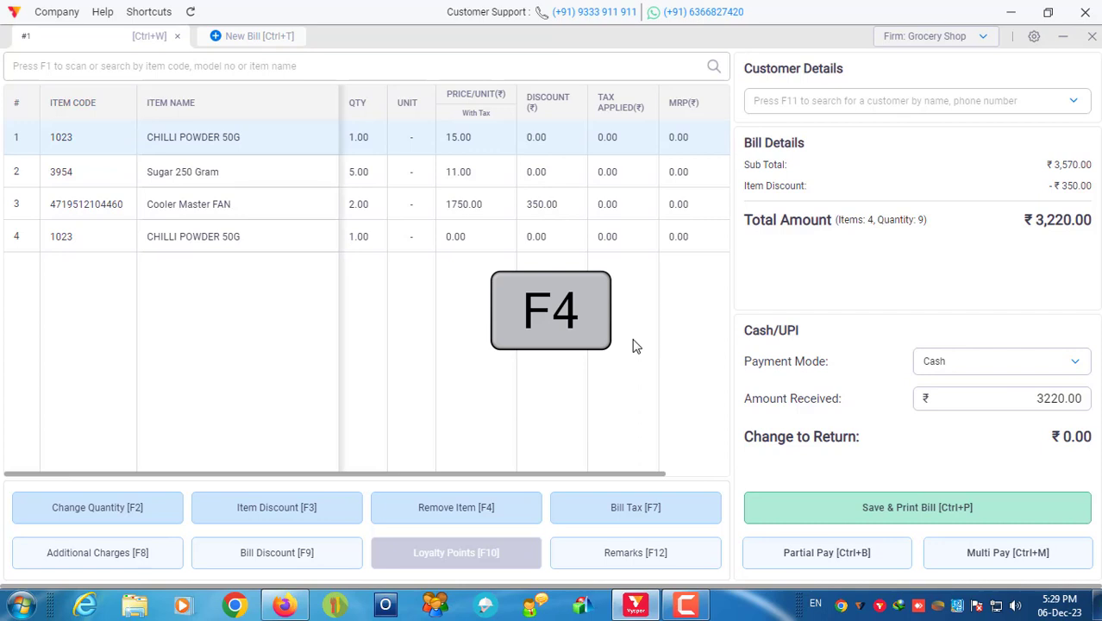
pyautogui.press('F4')
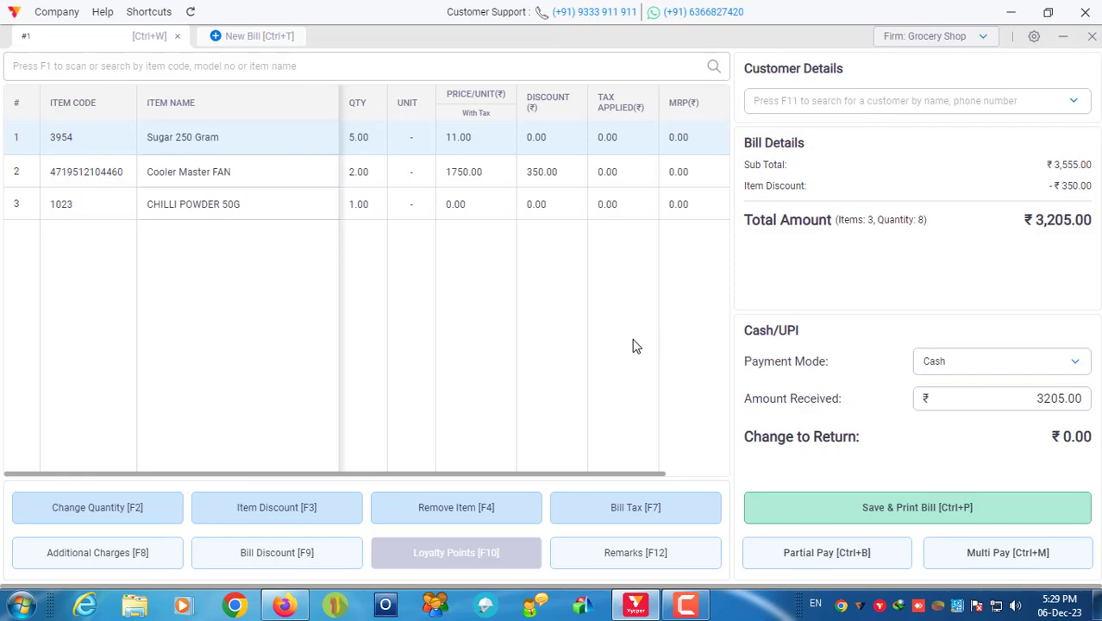
pyautogui.press('F7')
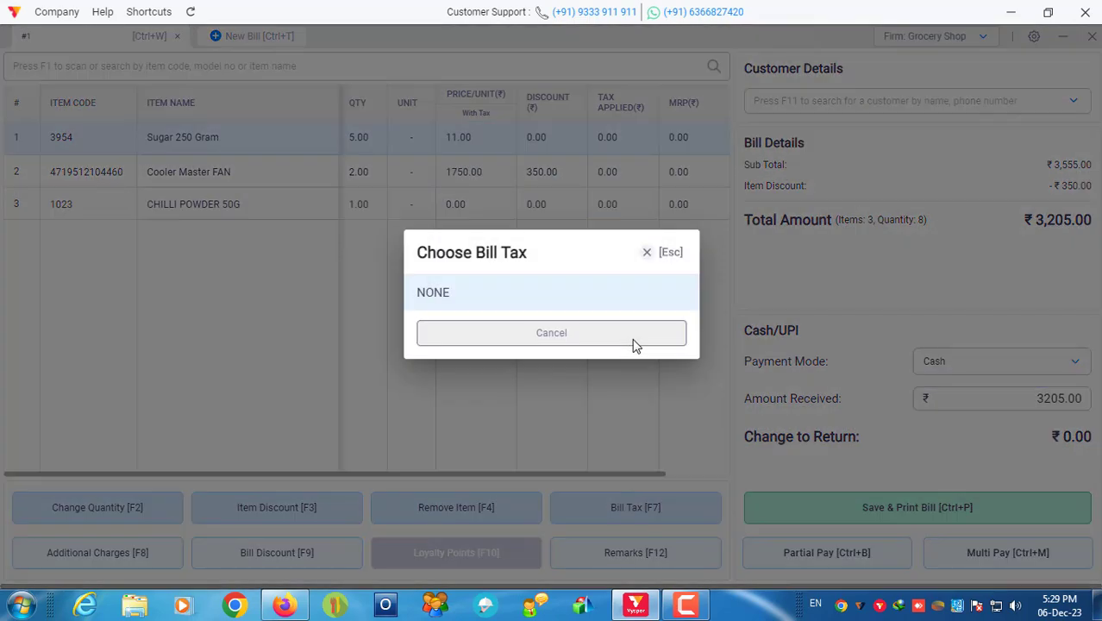
pyautogui.click(478, 299)
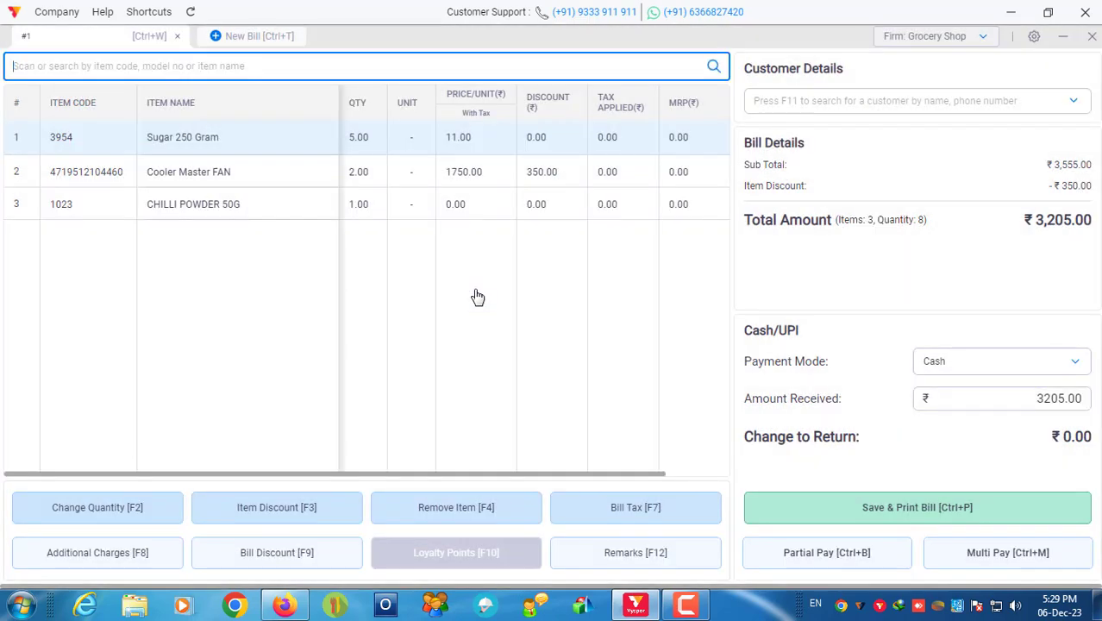
# Add a new customer with the customer's name and phone number, and select that customer for the bill.
pyautogui.click(883, 100)
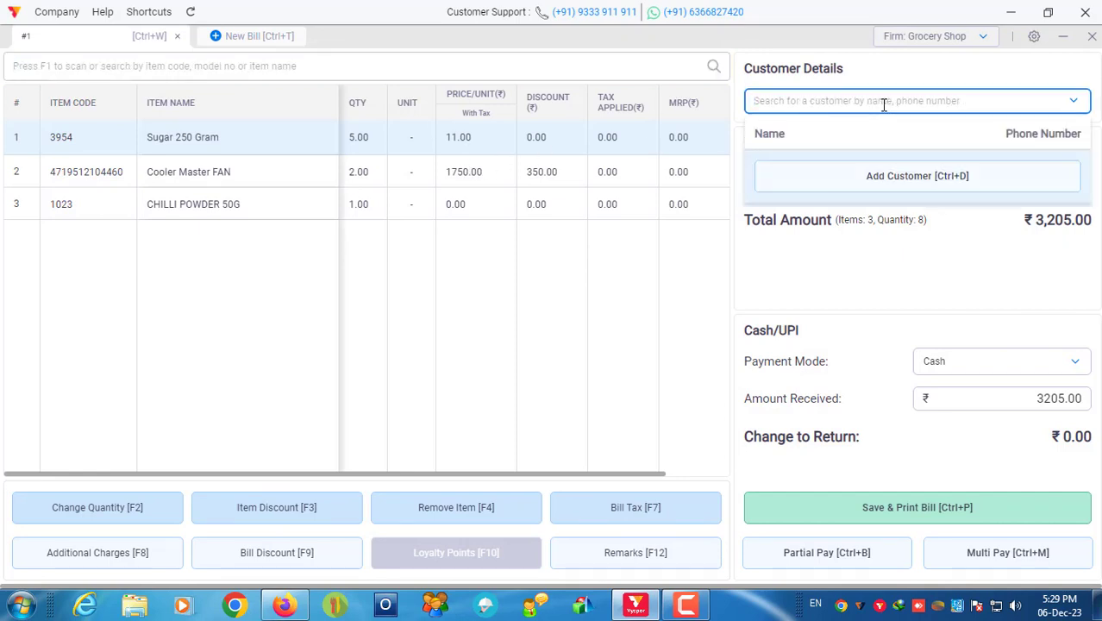
pyautogui.press('F11')
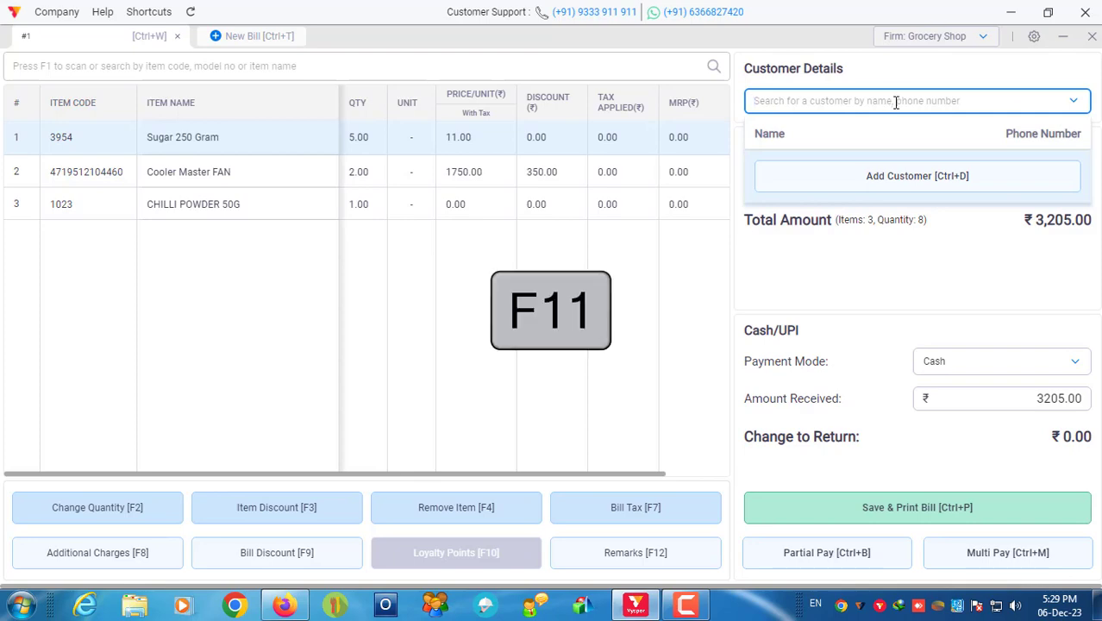
pyautogui.click(905, 179)
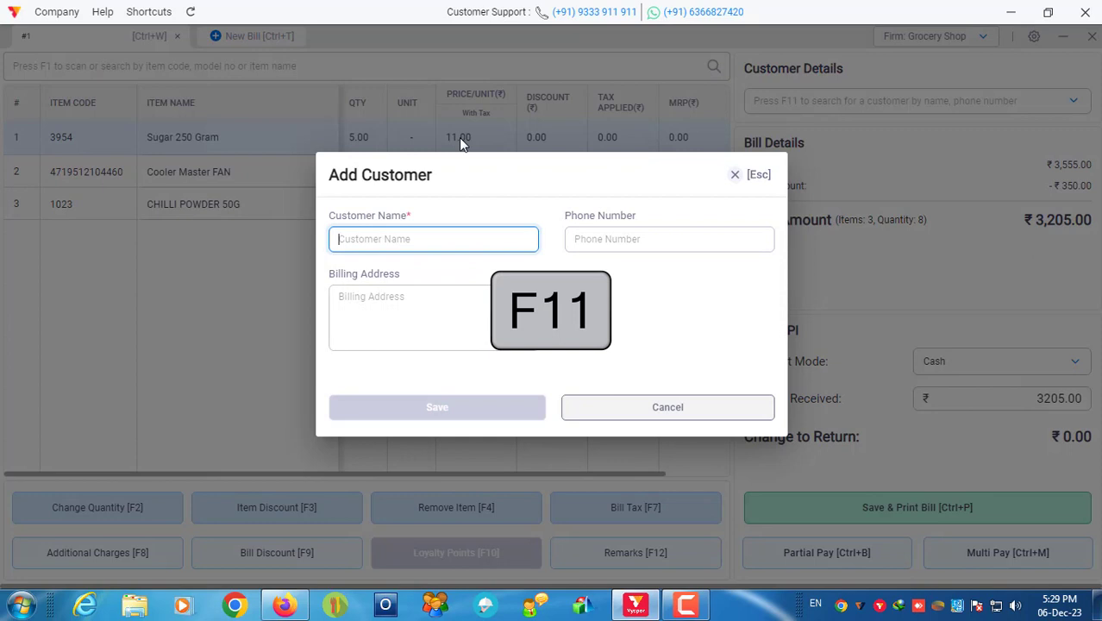
pyautogui.hotkey('ctrl', 'd')
pyautogui.write('SlGAMANI')
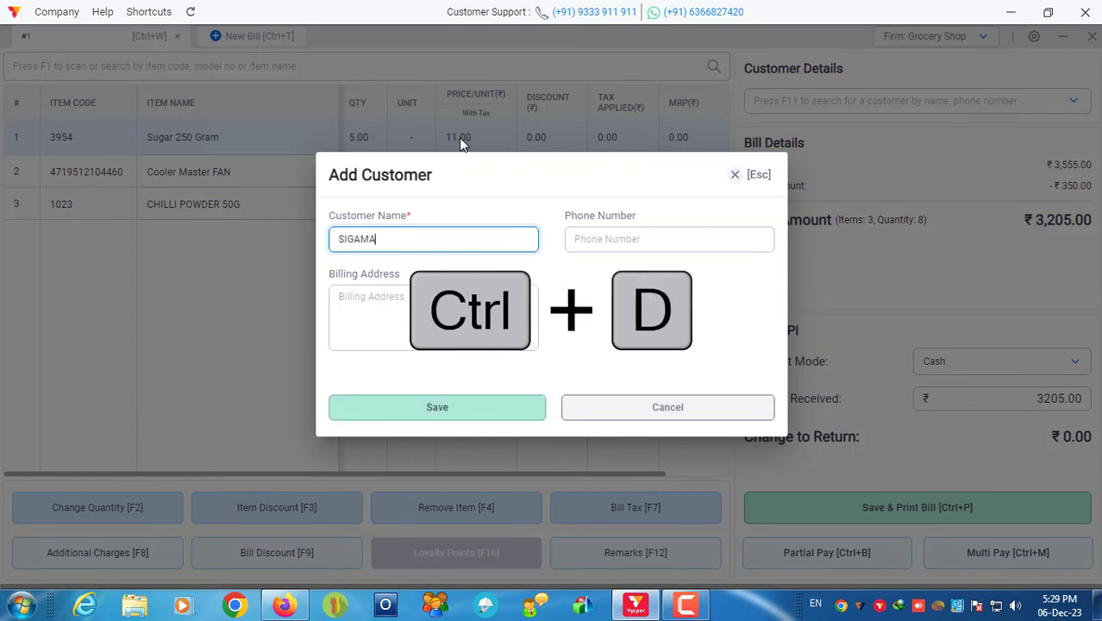
pyautogui.press('Tab')
pyautogui.write('*****')
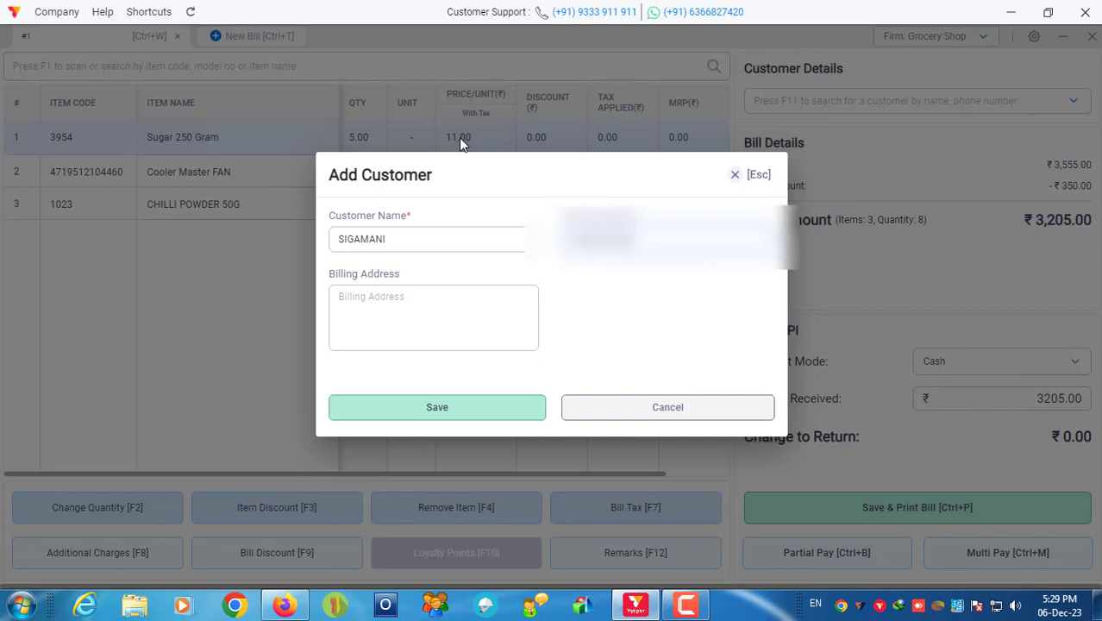
pyautogui.click(435, 407)
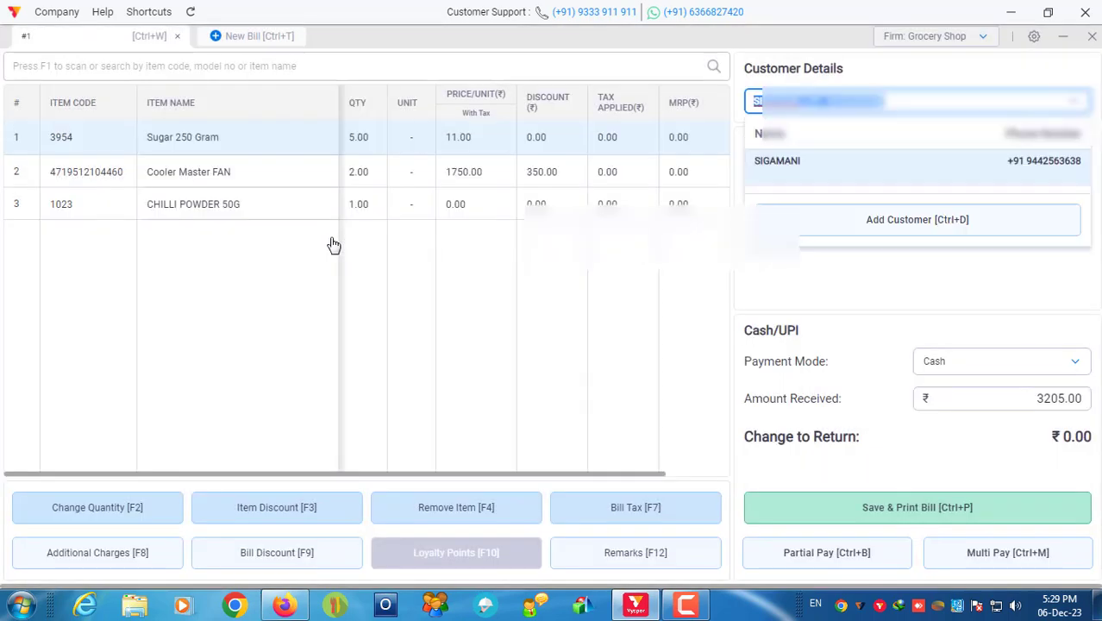
pyautogui.click(989, 165)
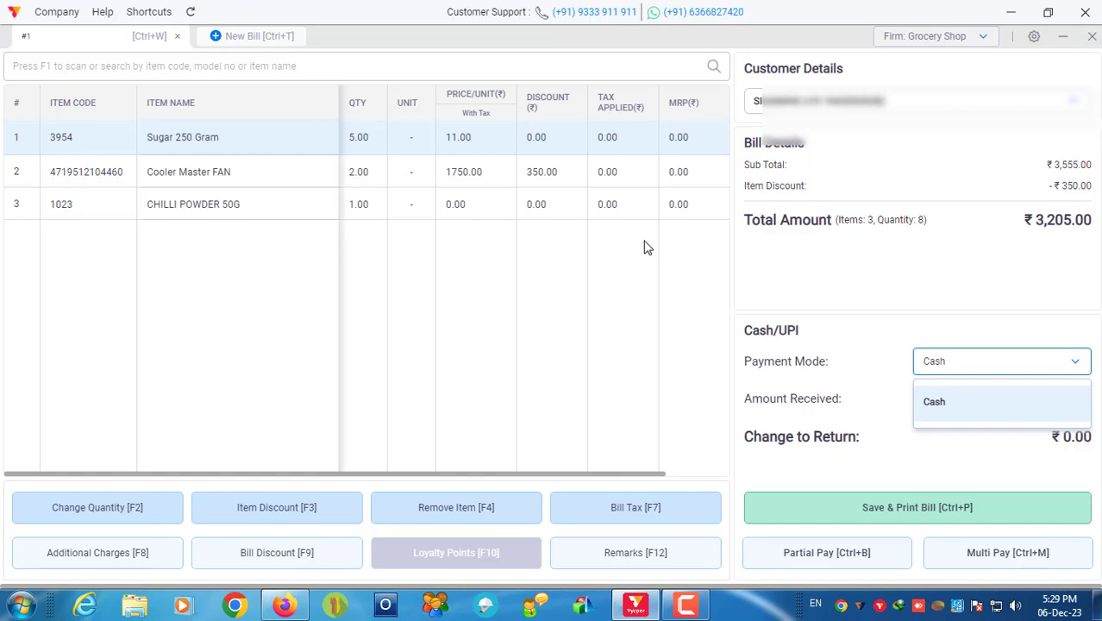
# Add a ₹10 packaging charge to the bill as an additional charge and check it in the bill details.
pyautogui.press('F8')
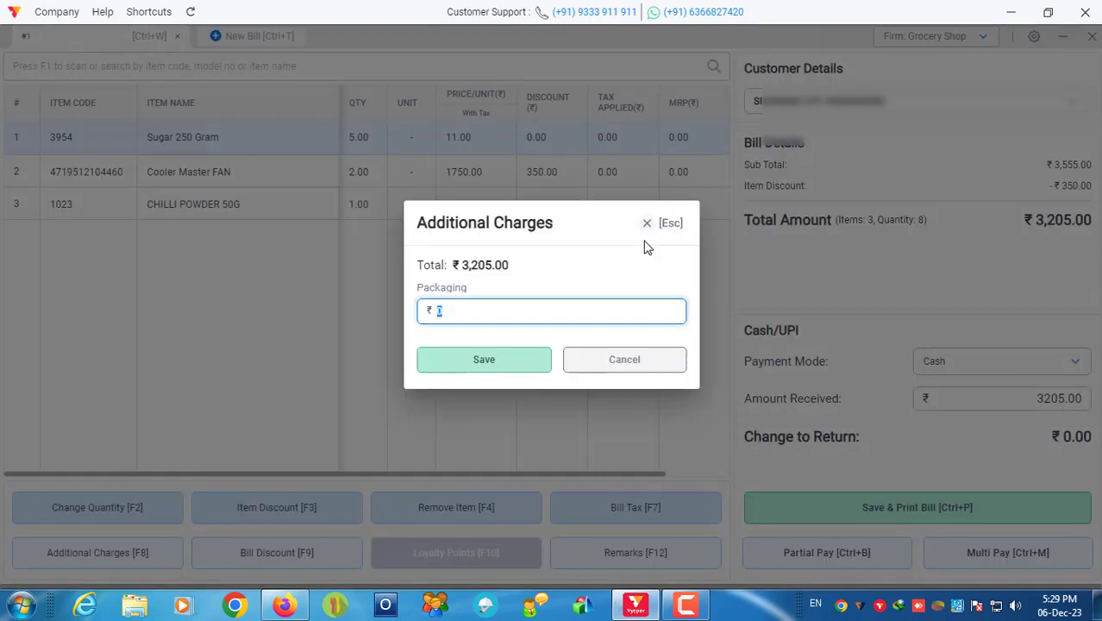
pyautogui.write('10')
pyautogui.press('Return')
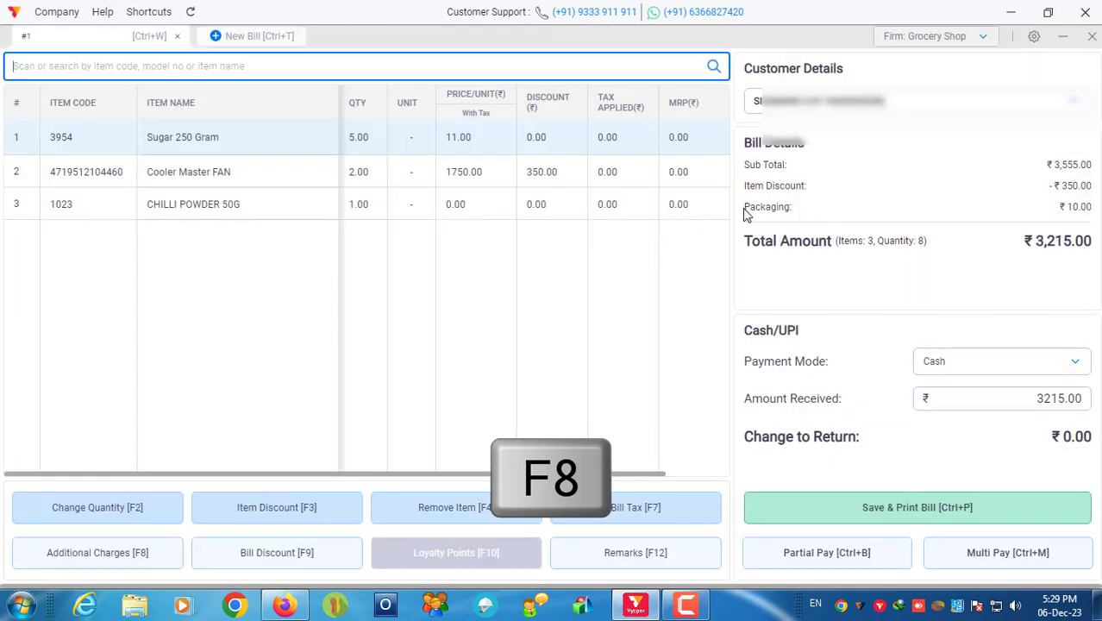
pyautogui.moveTo(1057, 207); pyautogui.dragTo(1100, 214)
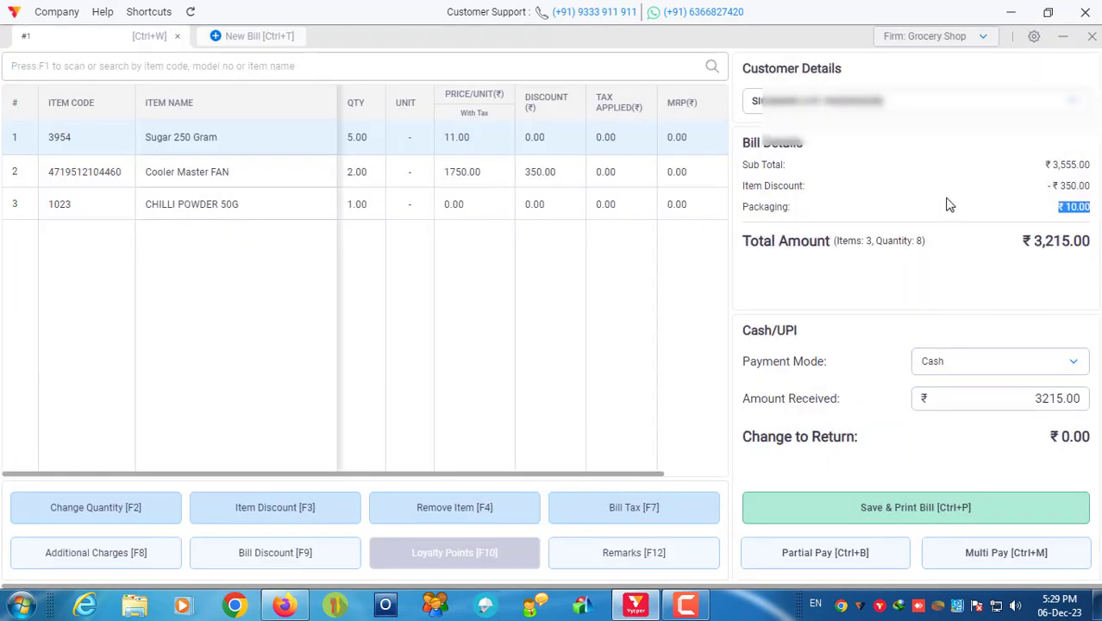
pyautogui.moveTo(742, 165); pyautogui.dragTo(1025, 216)
pyautogui.click(810, 318)
# Save the remark NONE on the bill.
pyautogui.press('F12')
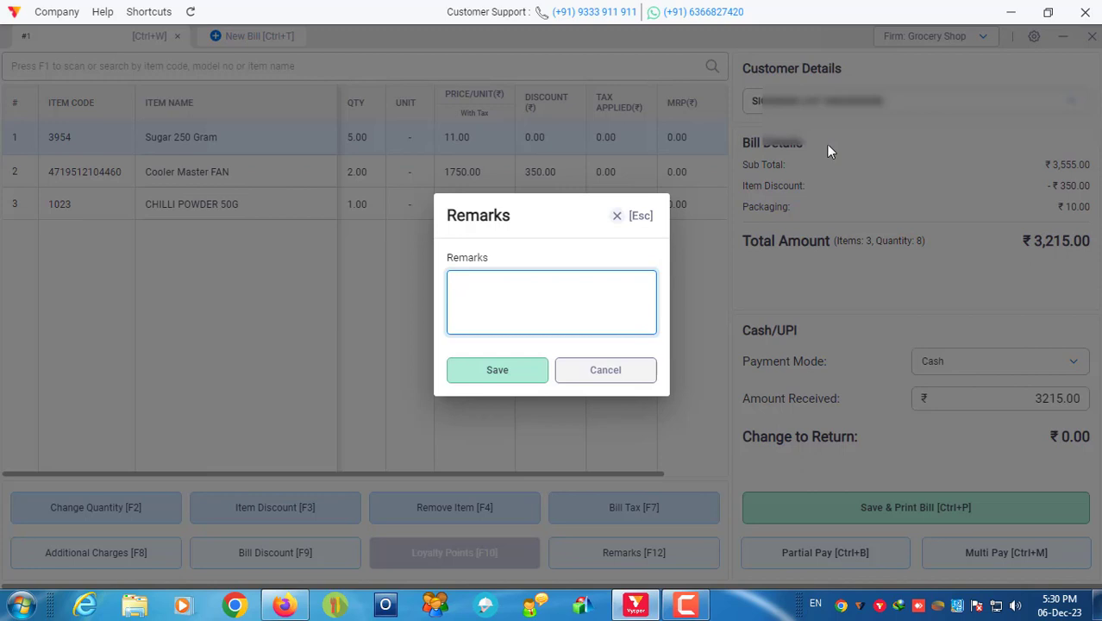
pyautogui.write('NONO')
pyautogui.press('BackSpace')
pyautogui.write('E')
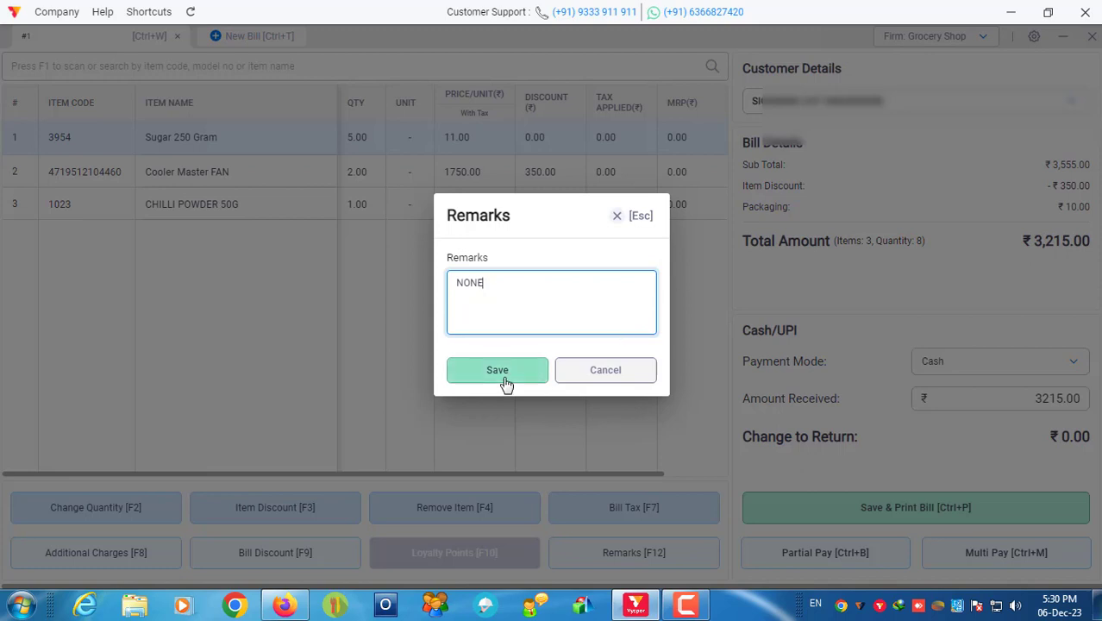
pyautogui.click(544, 381)
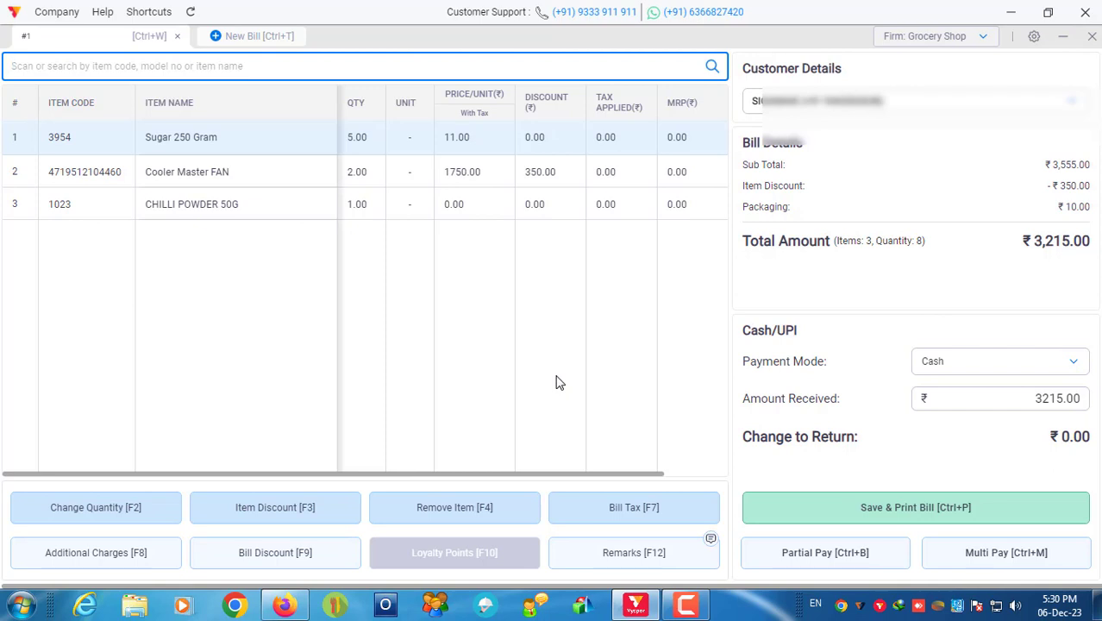
# Open two extra blank bills and close both without saving, returning to the grocery bill.
pyautogui.hotkey('ctrl', 't')
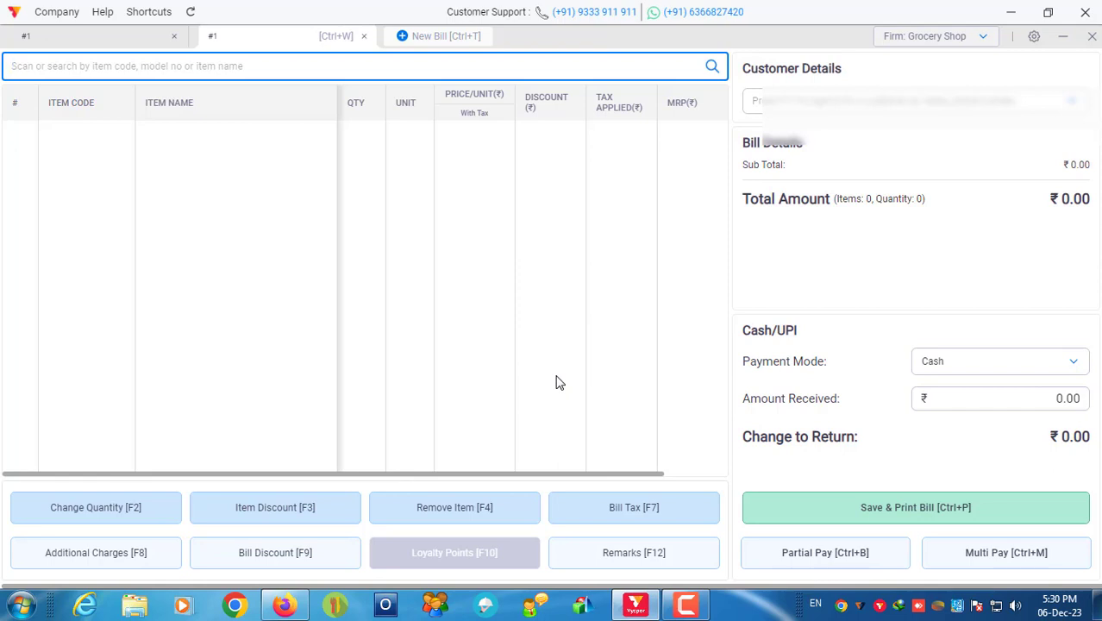
pyautogui.hotkey('ctrl', 'w')
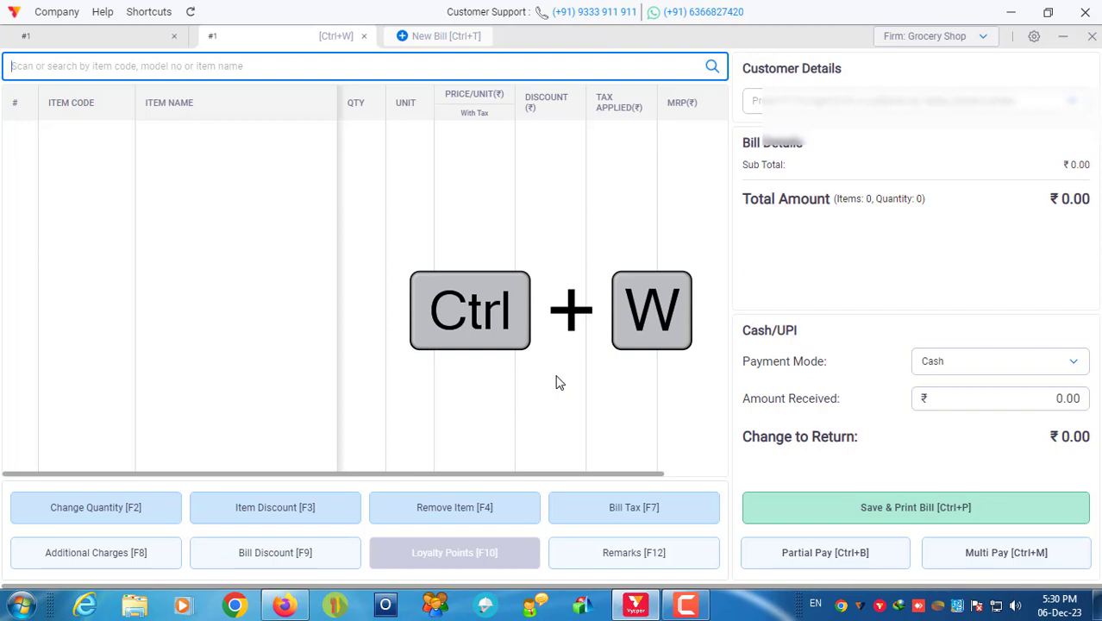
pyautogui.click(442, 38)
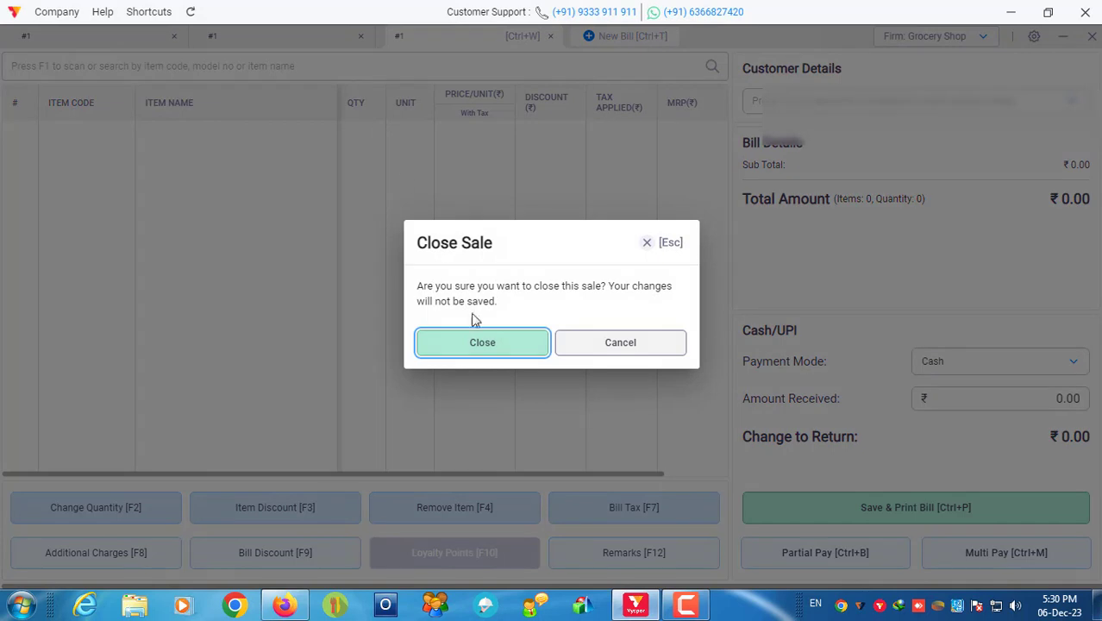
pyautogui.click(480, 342)
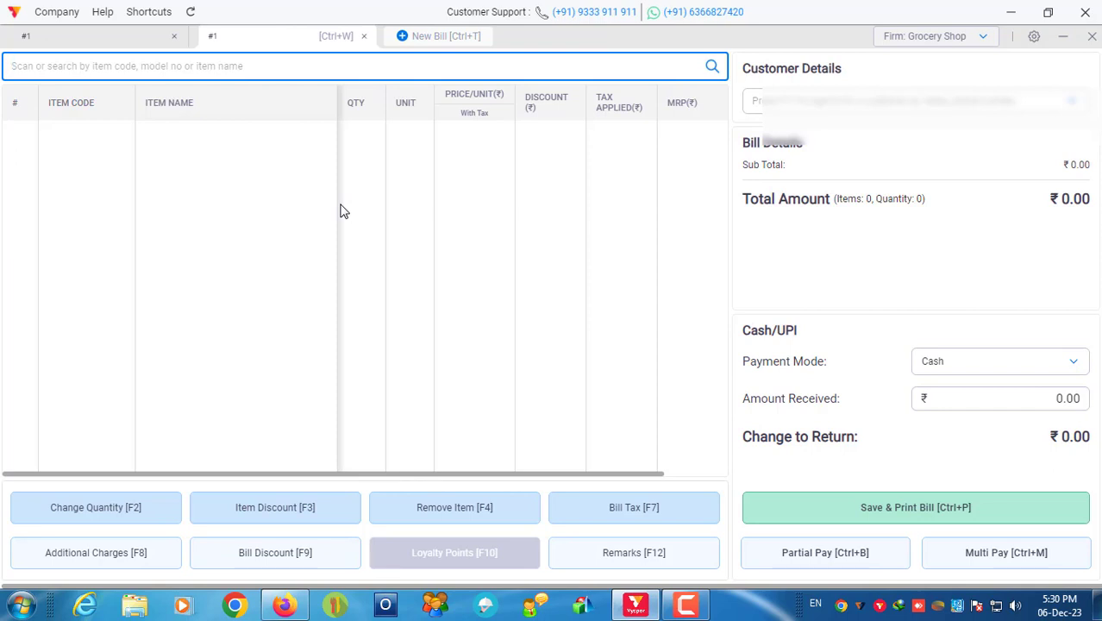
pyautogui.hotkey('ctrl', 'w')
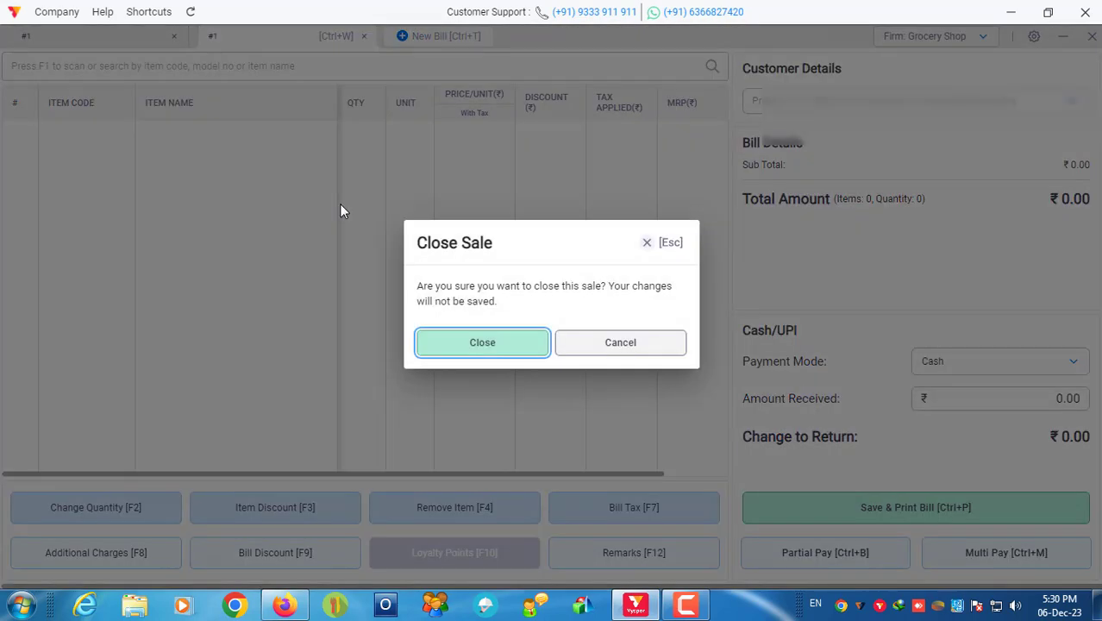
pyautogui.click(444, 345)
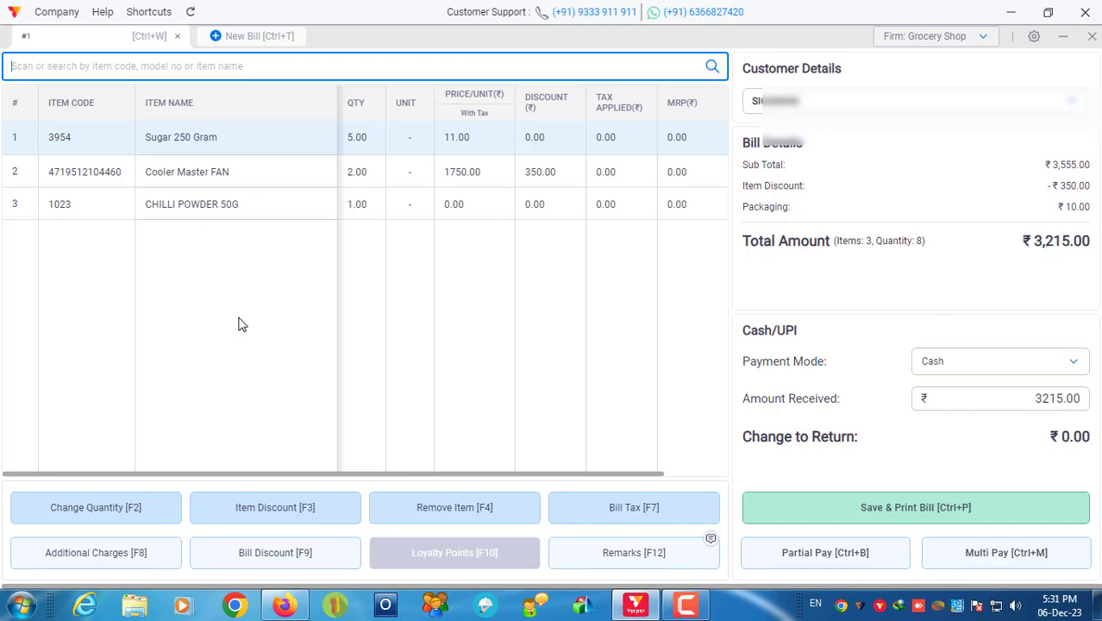
# Enter a partial cash payment of ₹1000 for the bill and save and print it.
pyautogui.hotkey('ctrl', 'p')
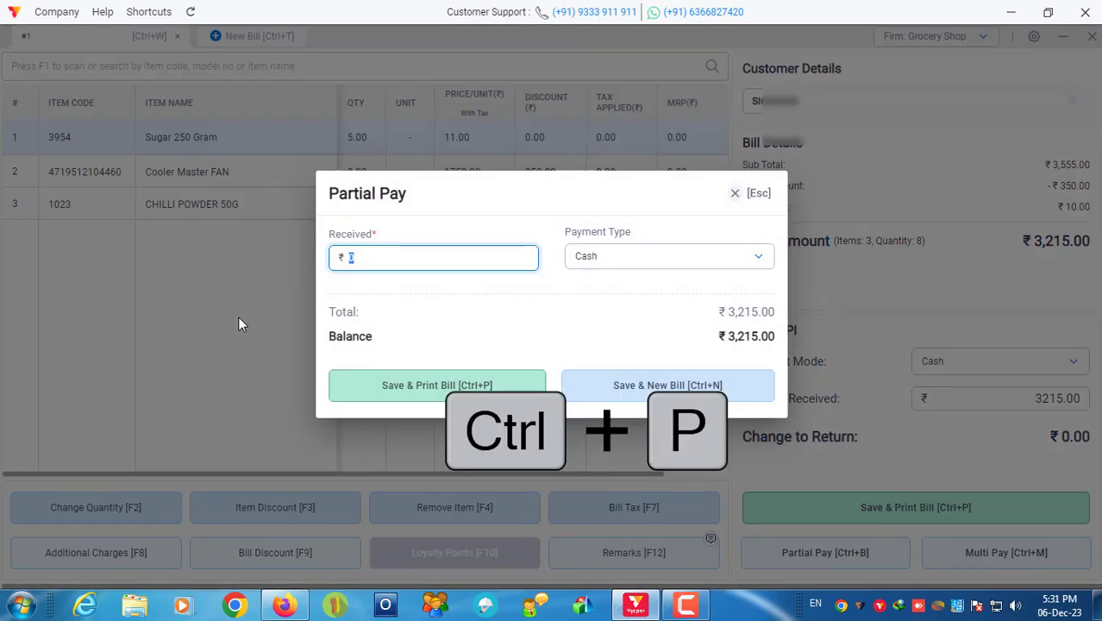
pyautogui.write('1000')
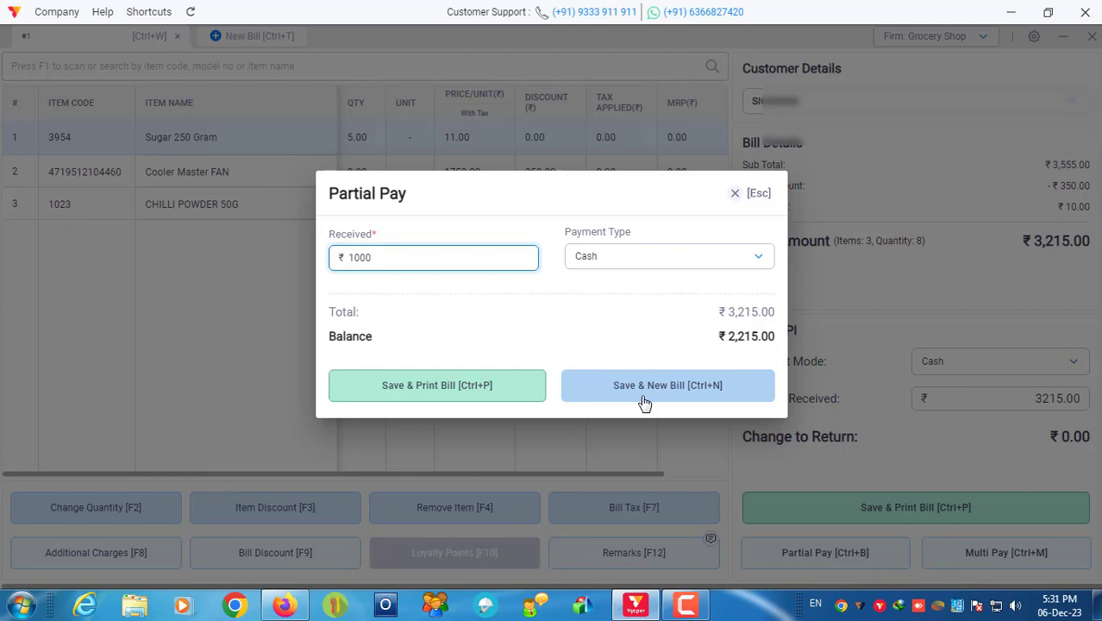
pyautogui.click(461, 388)
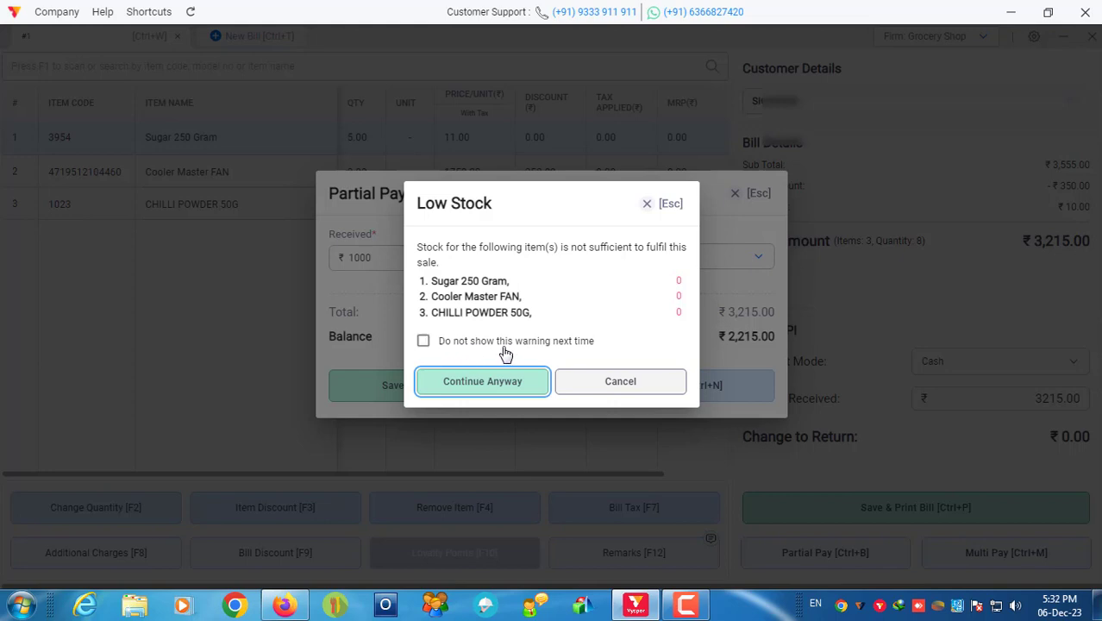
# Continue the sale despite low stock and save the printed bill to the Desktop as the PDF node print job.
pyautogui.click(423, 343)
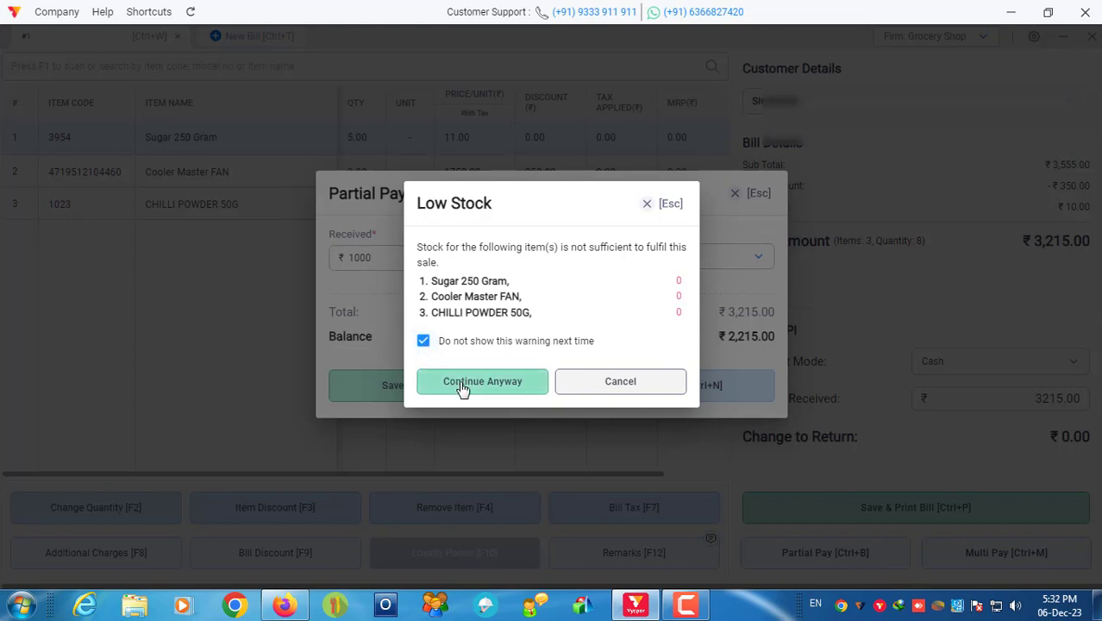
pyautogui.click(423, 342)
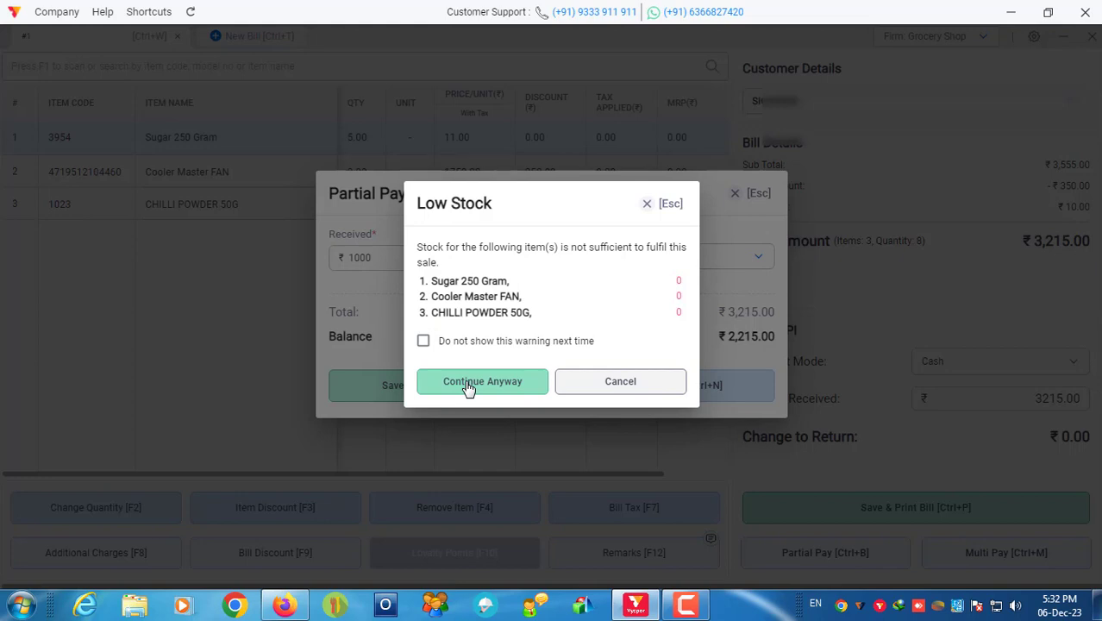
pyautogui.click(468, 389)
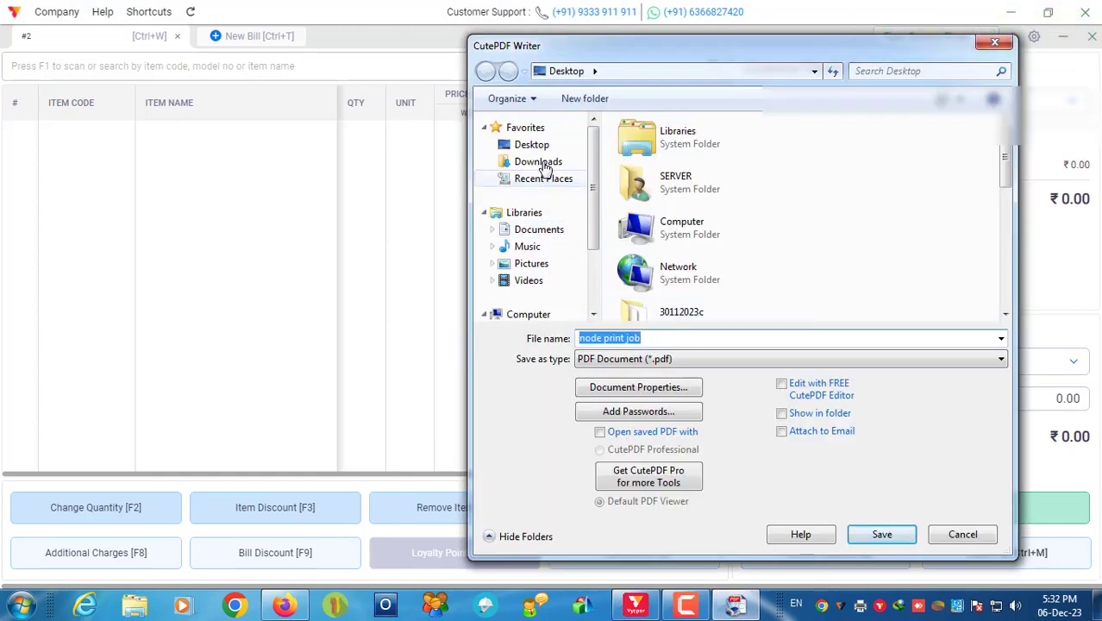
pyautogui.click(524, 145)
pyautogui.click(876, 535)
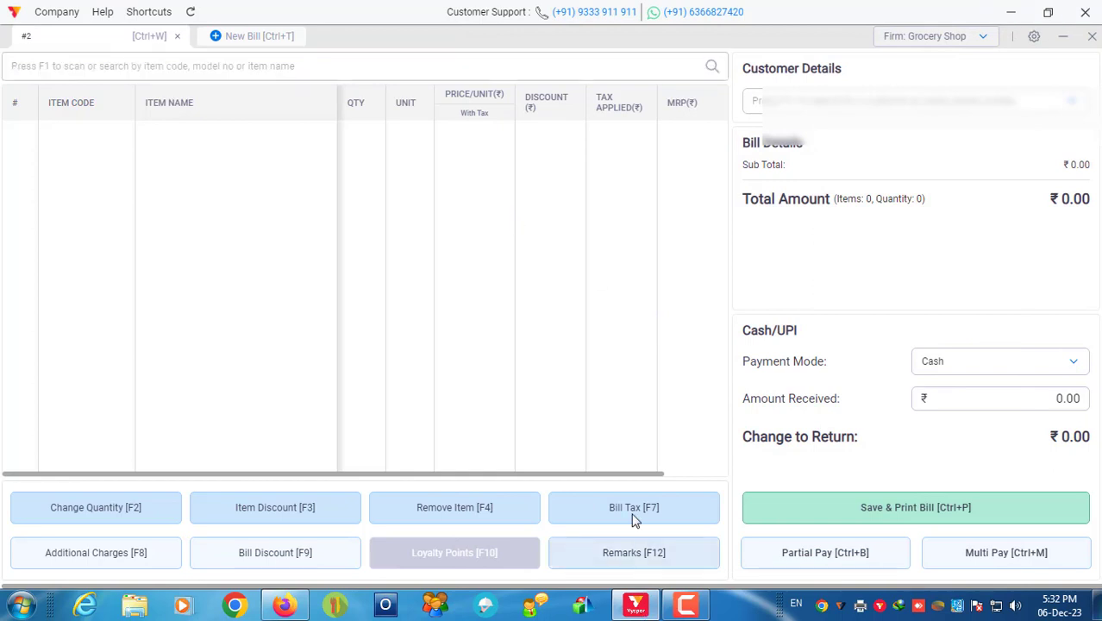
# Search for the previously added customer by name and select them for bill #2.
pyautogui.click(847, 101)
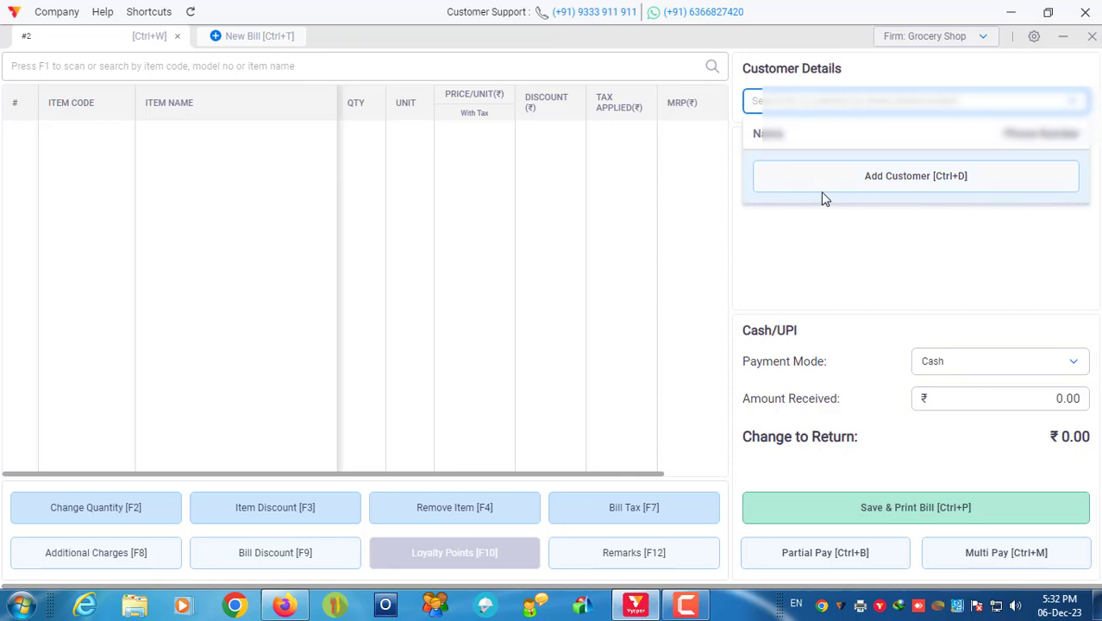
pyautogui.write('SH')
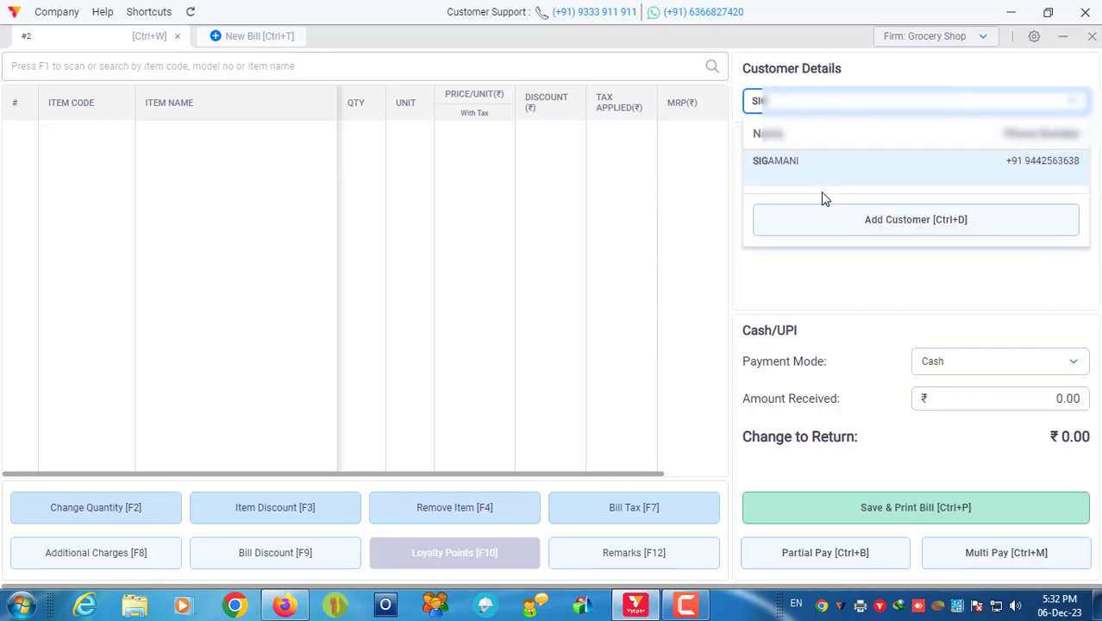
pyautogui.press('Return')
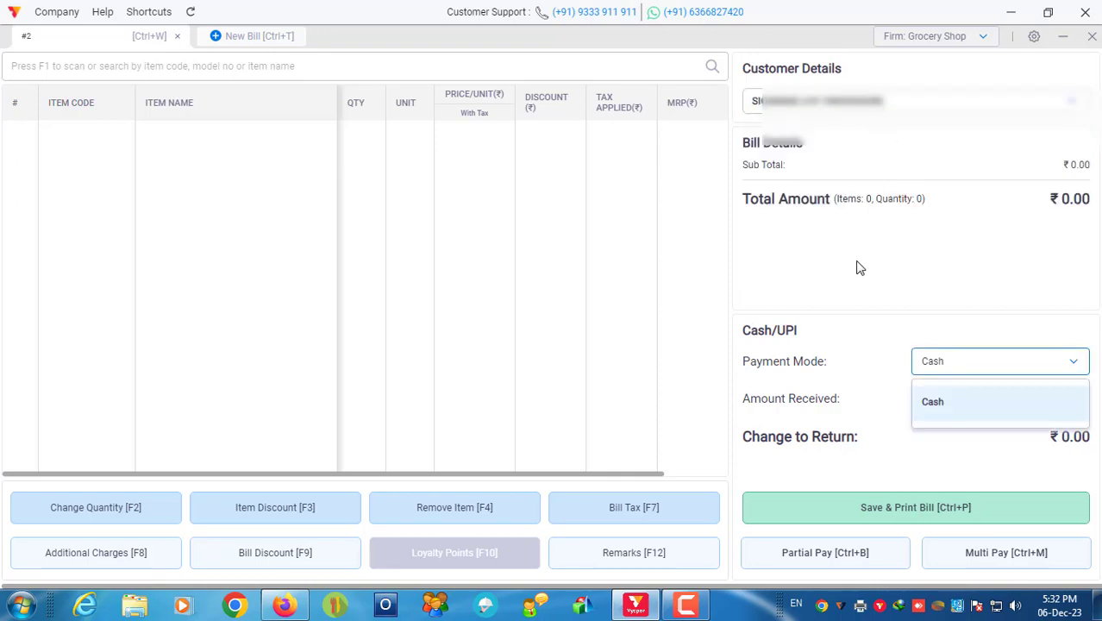
pyautogui.click(888, 294)
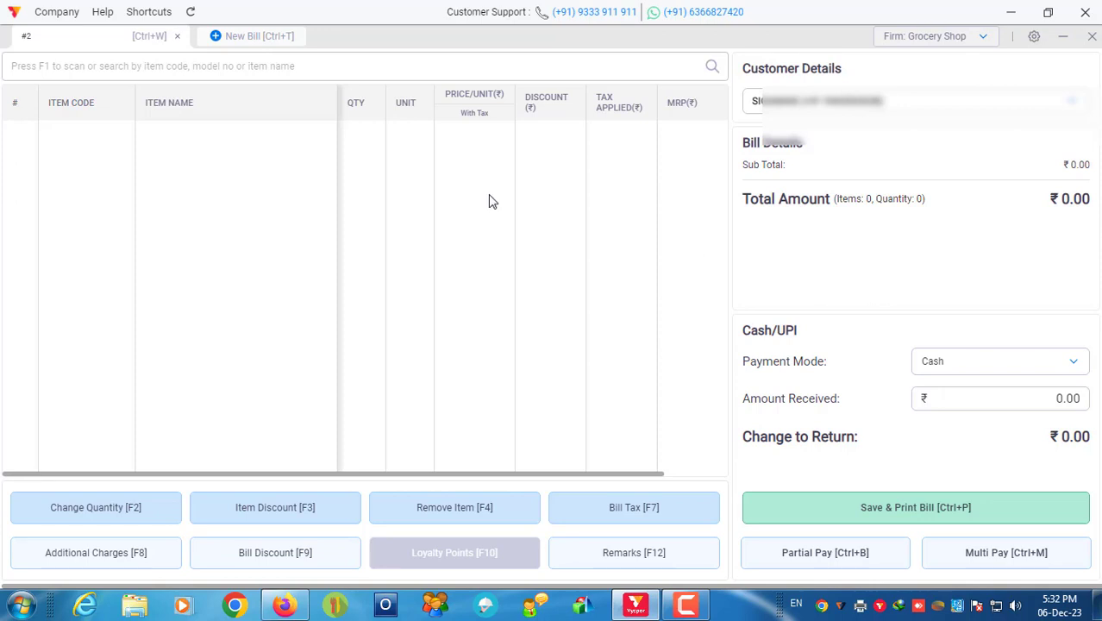
# Add the items with codes 1023 and 3954 to bill #2.
pyautogui.click(131, 72)
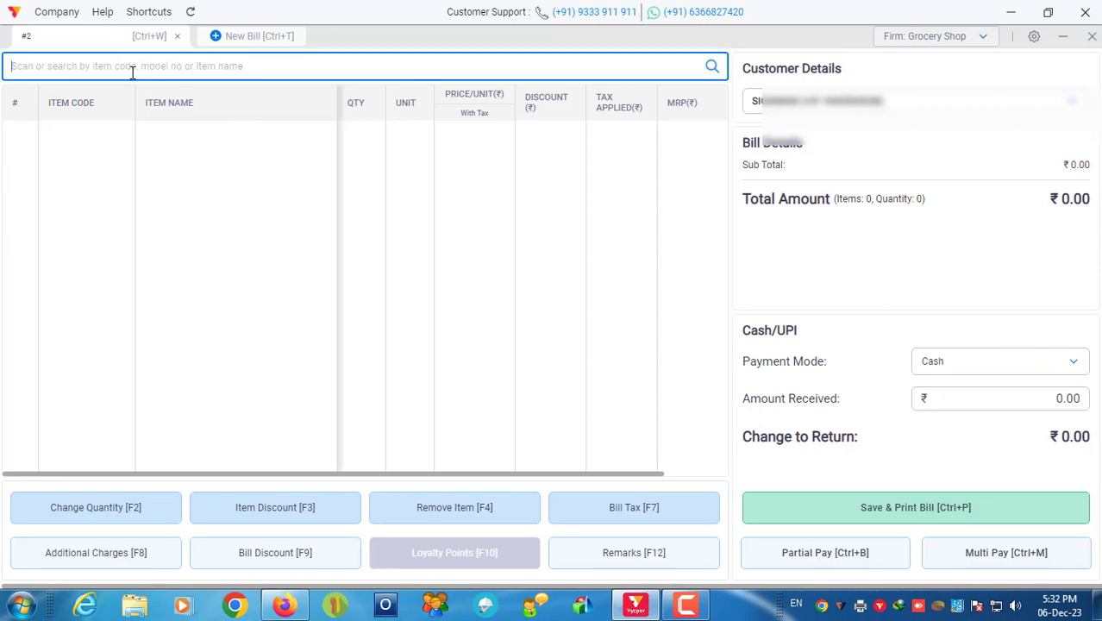
pyautogui.write('1023')
pyautogui.press('Return')
pyautogui.write('3954')
pyautogui.press('Return')
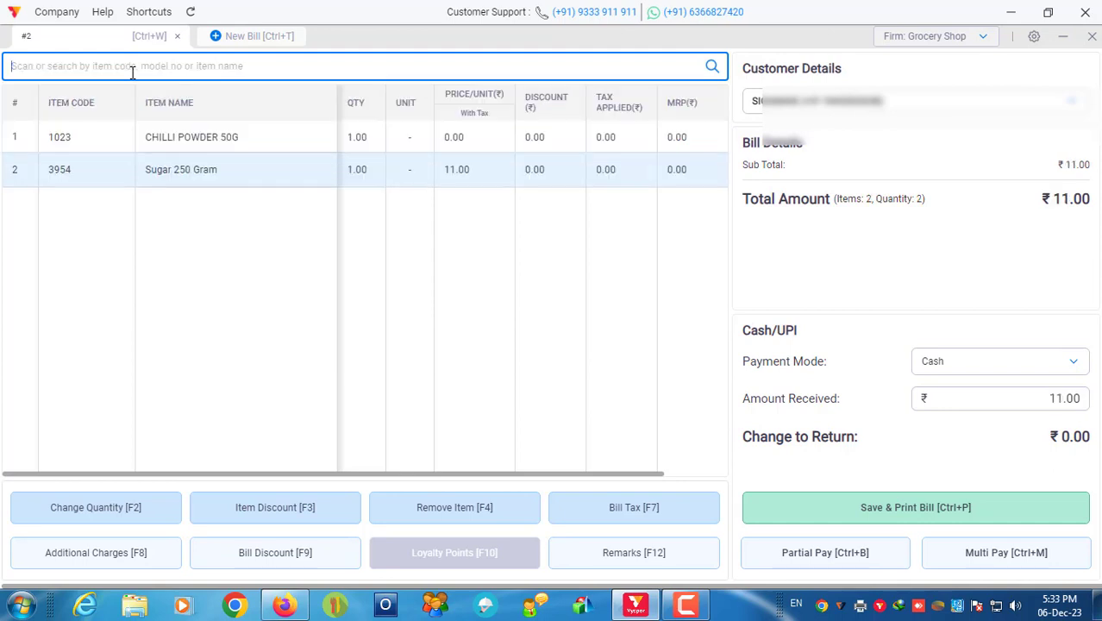
# Set the price of the first CHILLI POWDER 50G line in bill #2 to ₹15.
pyautogui.click(459, 138)
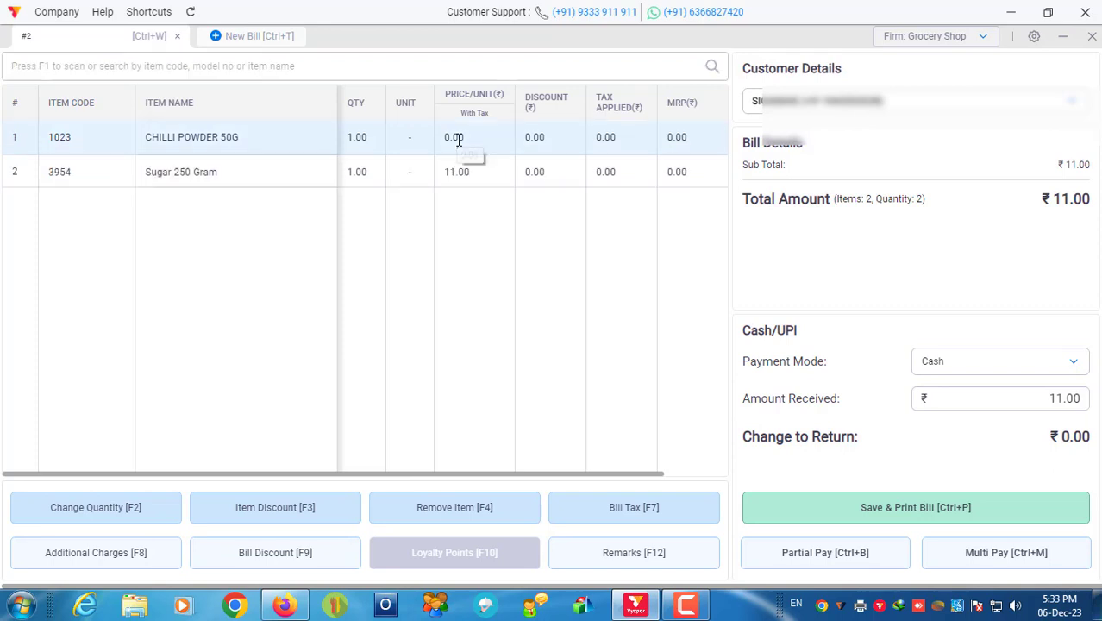
pyautogui.doubleClick(459, 140)
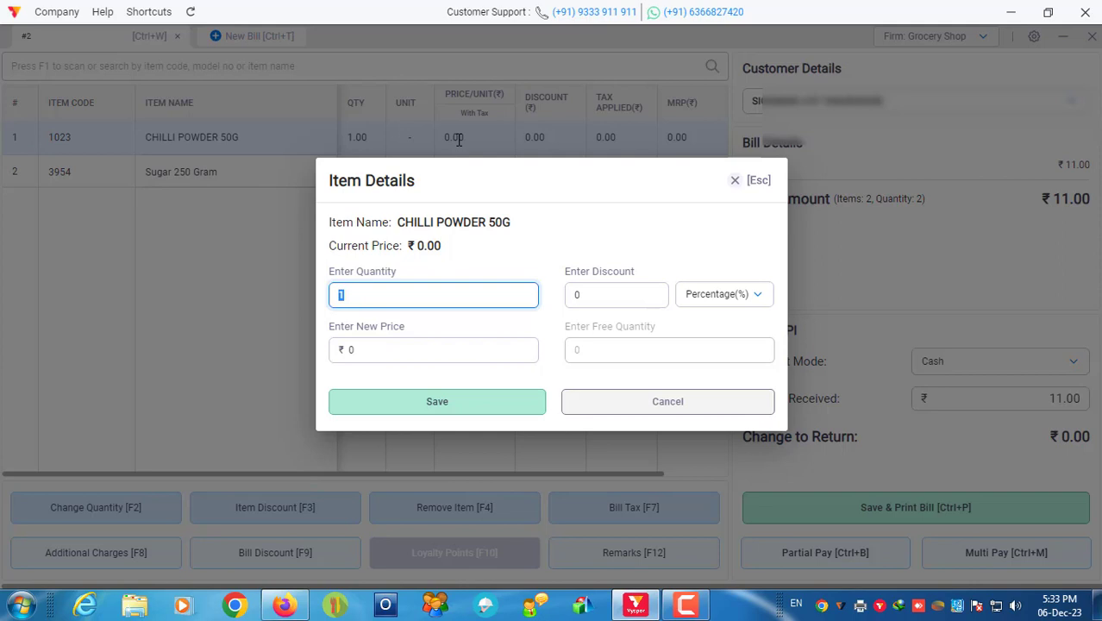
pyautogui.click(352, 349)
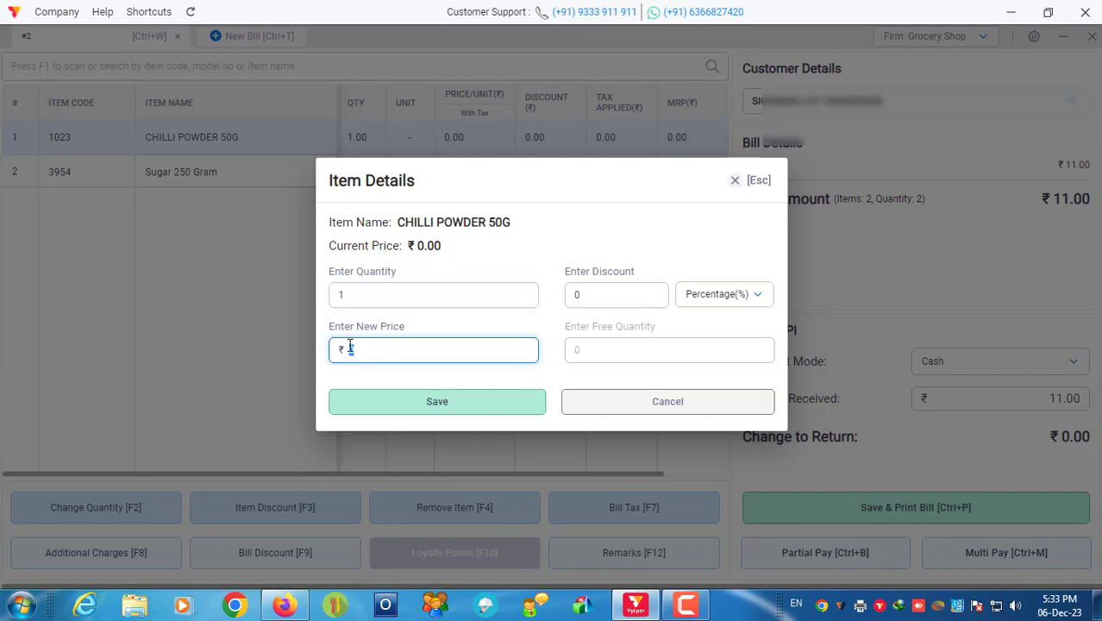
pyautogui.write('15')
pyautogui.click(395, 401)
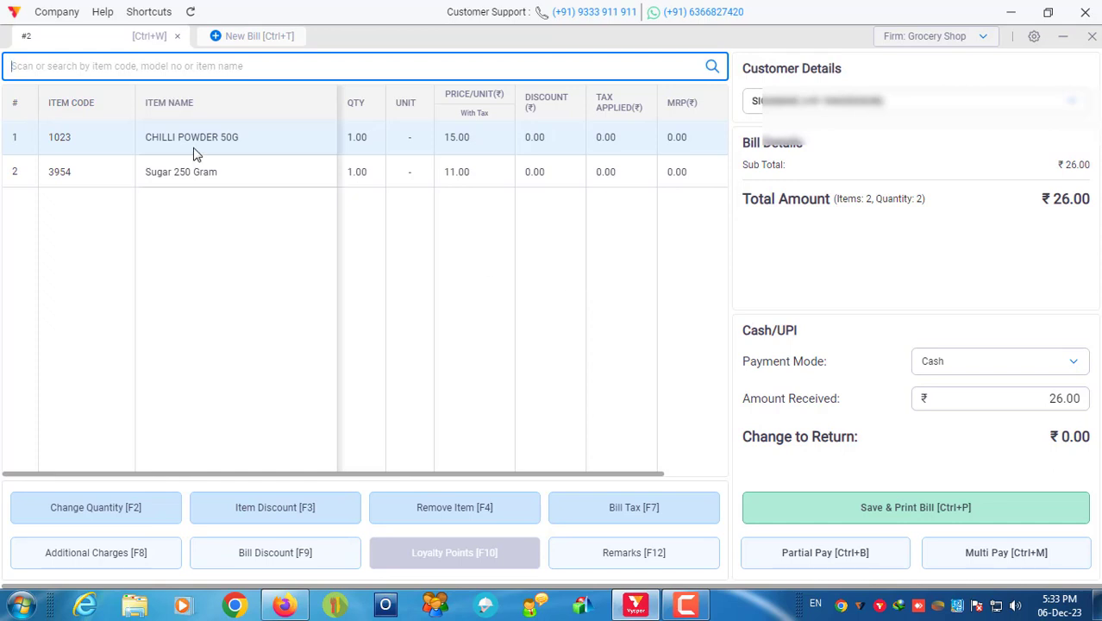
# Add the items with codes 1023 and 3954 to the bill alternately, four times each.
pyautogui.write('1023')
pyautogui.press('Return')
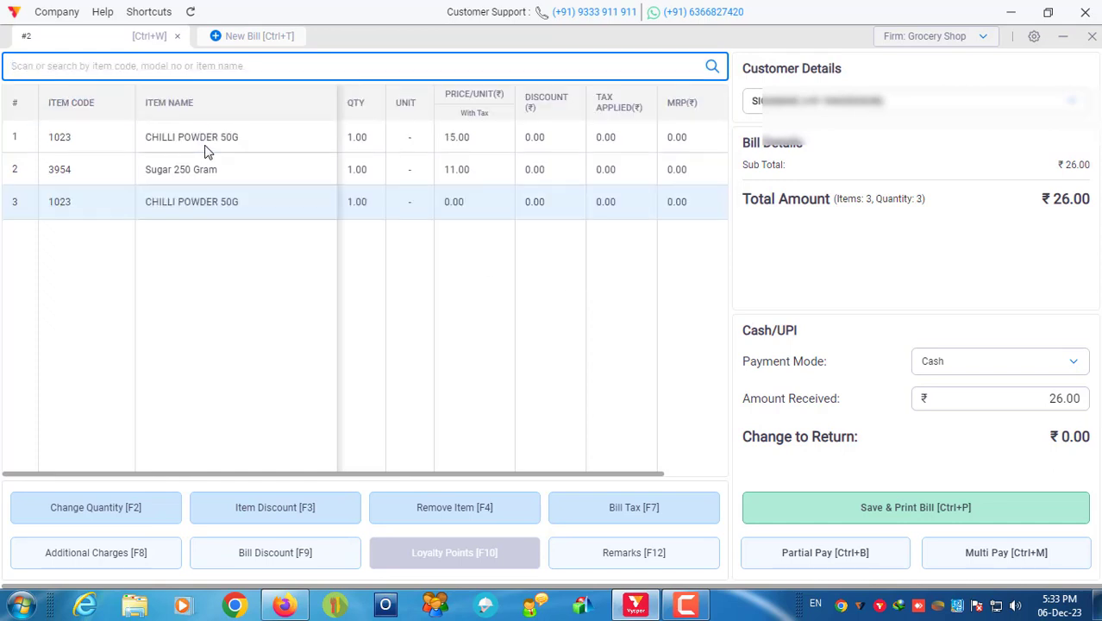
pyautogui.write('3954')
pyautogui.press('Return')
pyautogui.write('1023')
pyautogui.press('Return')
pyautogui.write('3954')
pyautogui.press('Return')
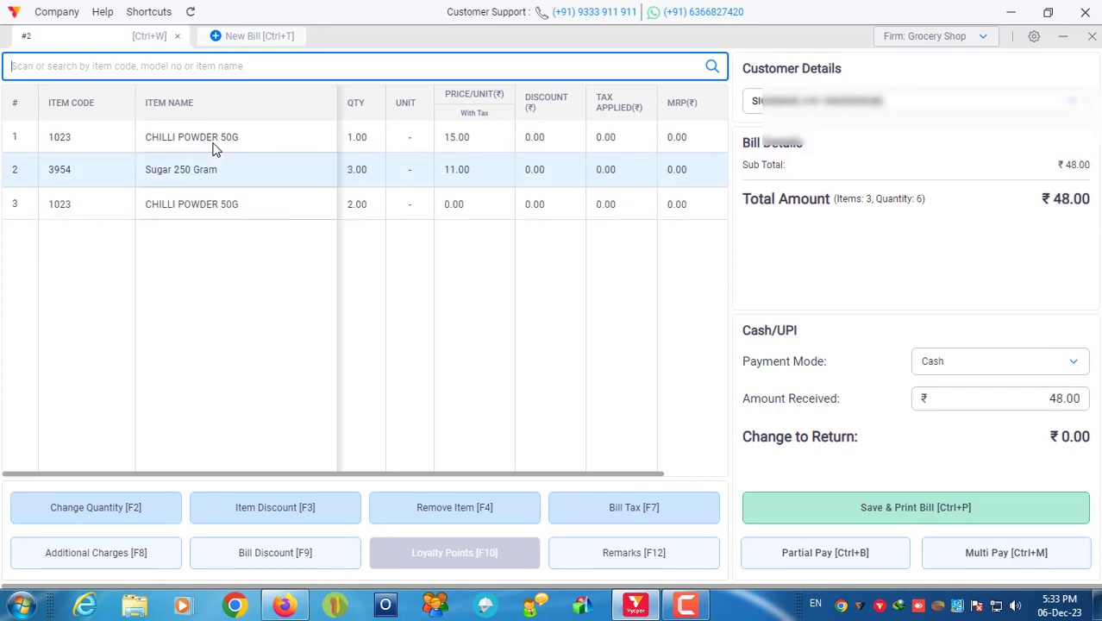
pyautogui.write('1023')
pyautogui.press('Return')
pyautogui.write('3954')
pyautogui.press('Return')
pyautogui.write('1023')
pyautogui.press('Return')
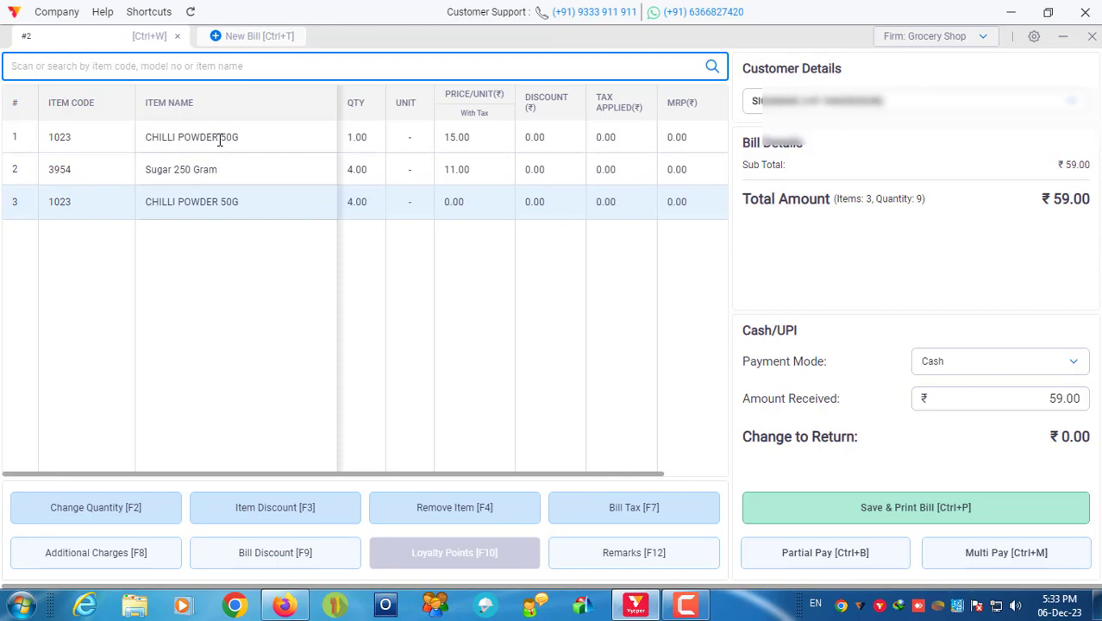
pyautogui.write('3954')
pyautogui.press('Return')
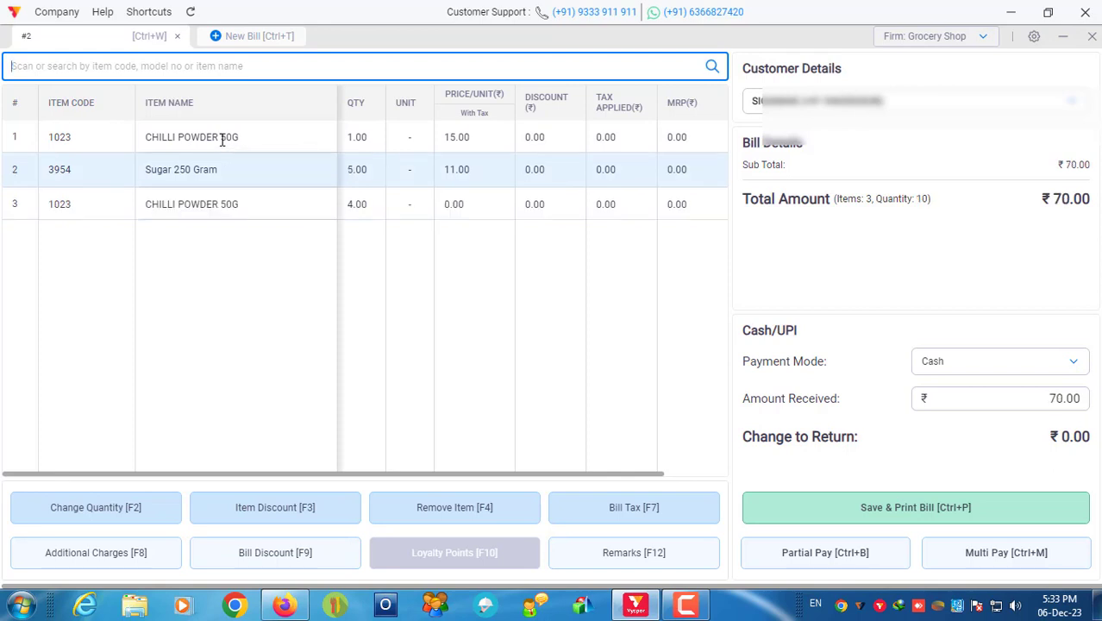
pyautogui.write('4719512104460')
pyautogui.press('Return')
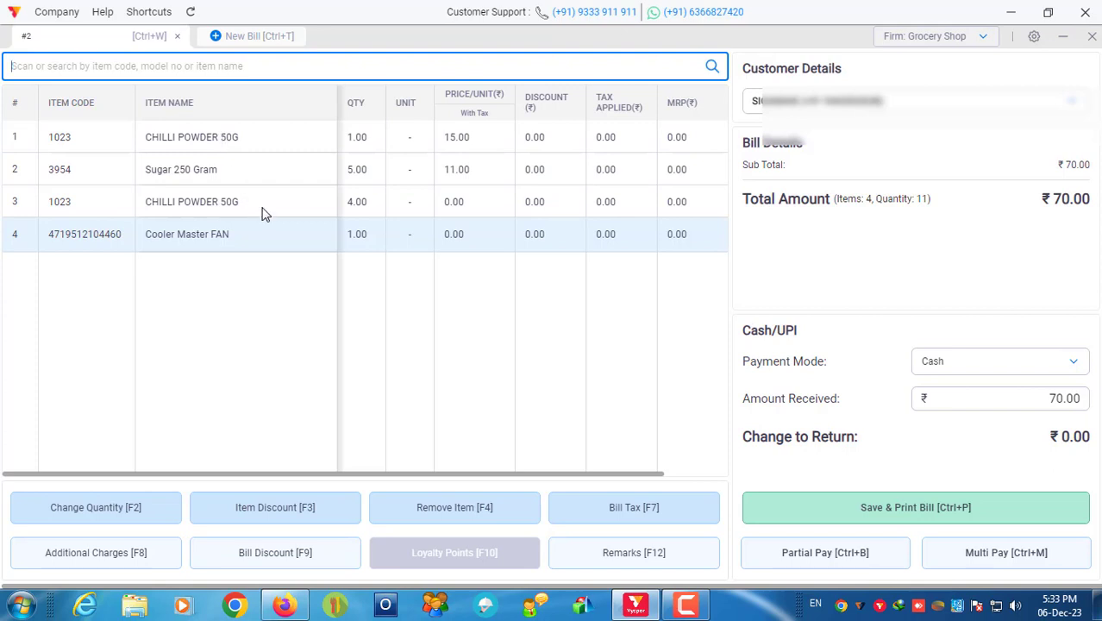
pyautogui.click(243, 234)
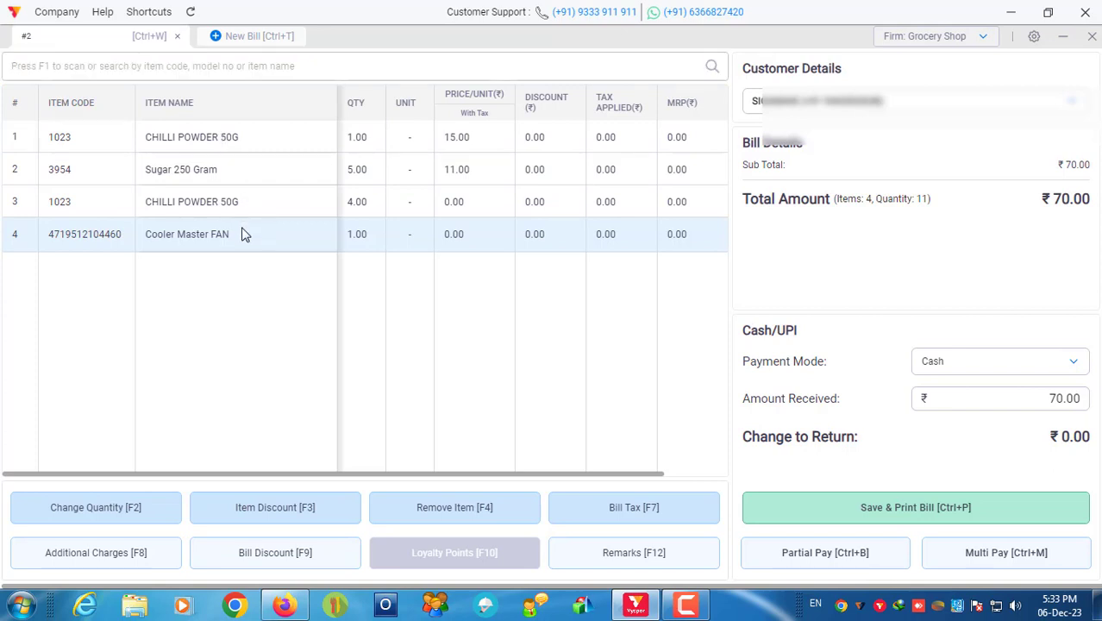
pyautogui.doubleClick(243, 234)
pyautogui.moveTo(369, 348); pyautogui.dragTo(332, 349)
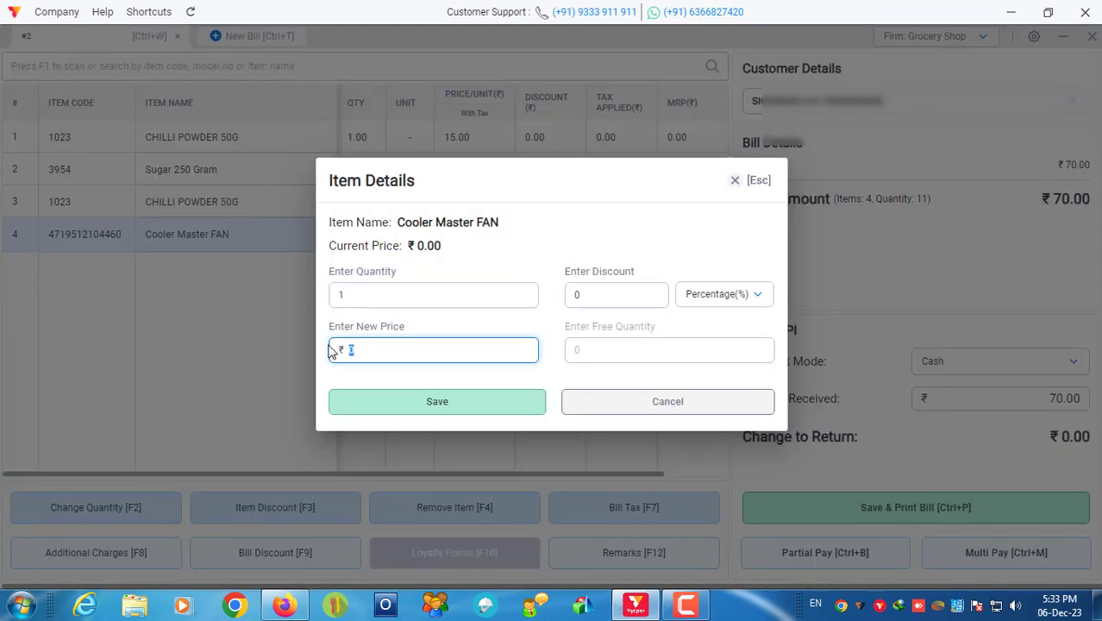
pyautogui.write('1500')
pyautogui.click(436, 417)
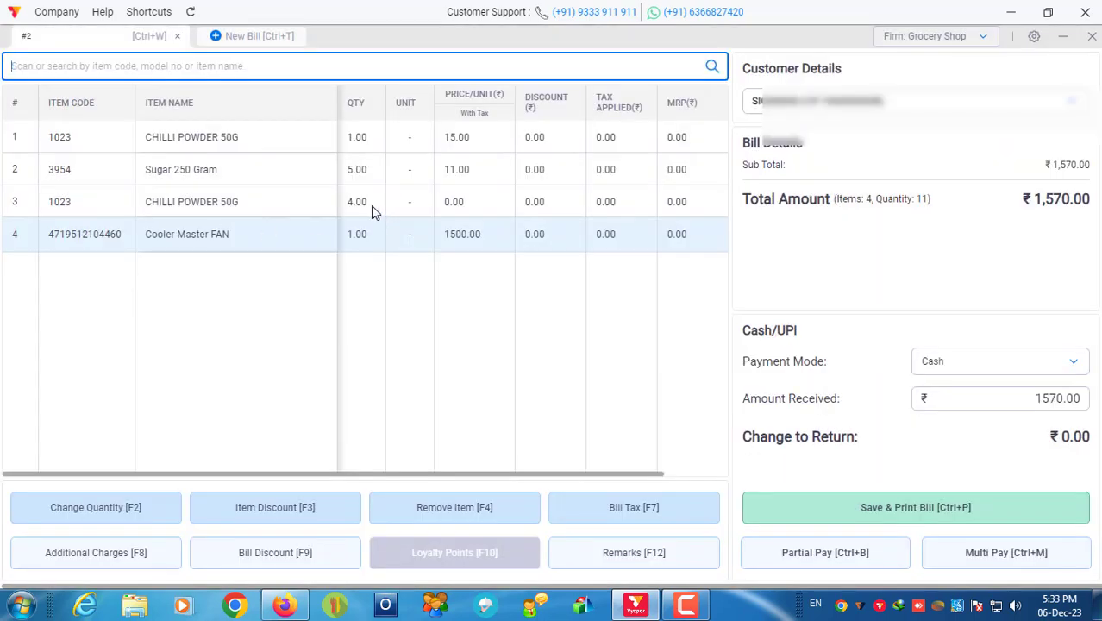
# Set the price of the second CHILLI POWDER 50G line to ₹50.
pyautogui.click(372, 210)
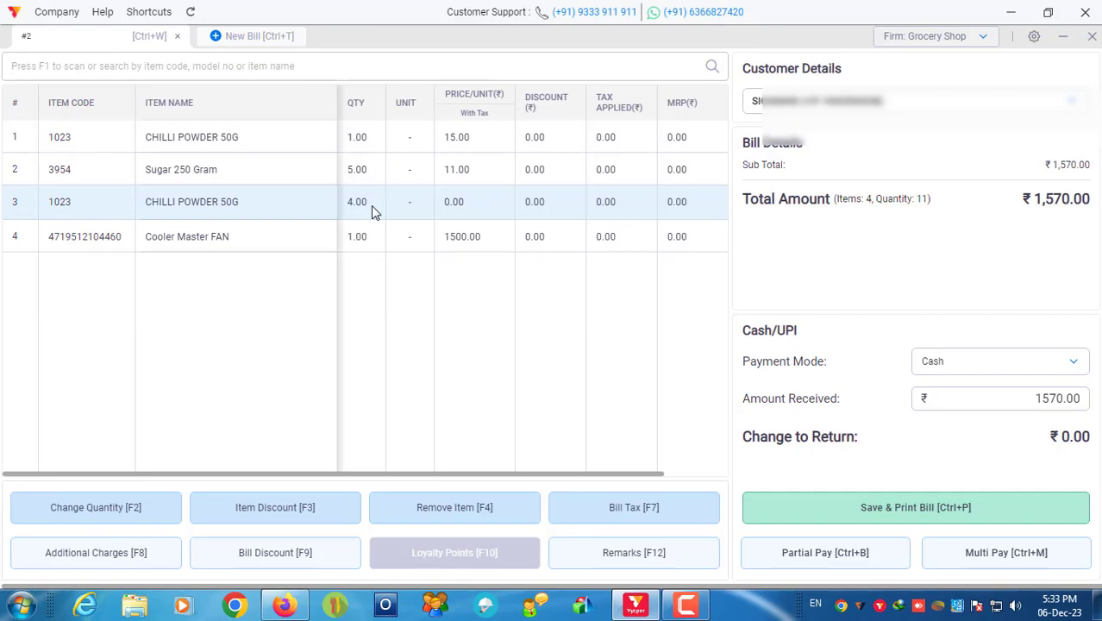
pyautogui.doubleClick(371, 205)
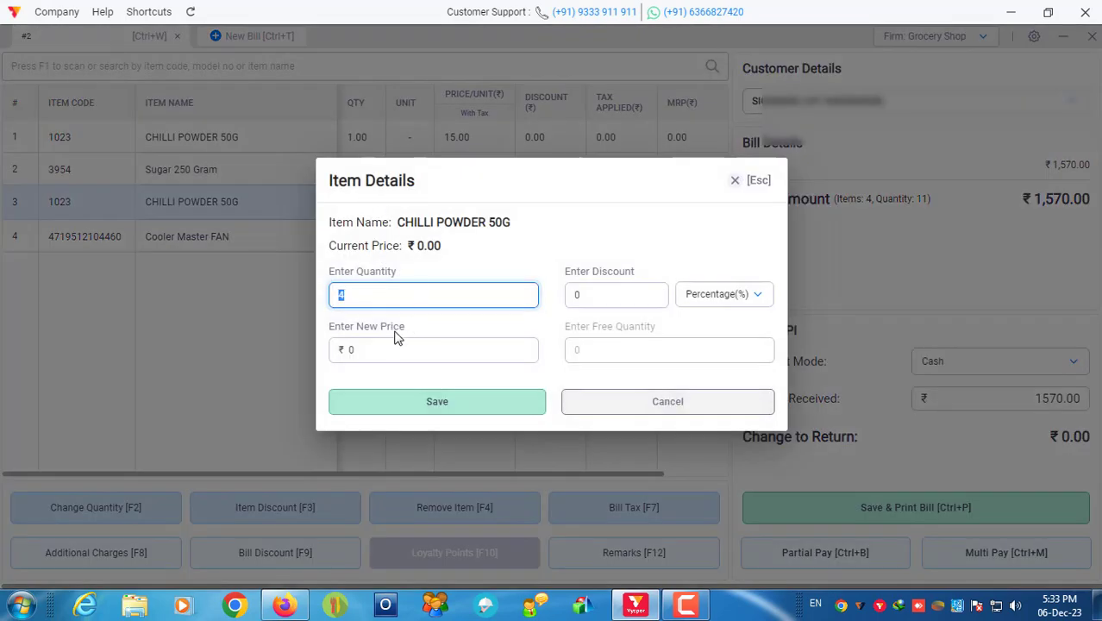
pyautogui.click(333, 349)
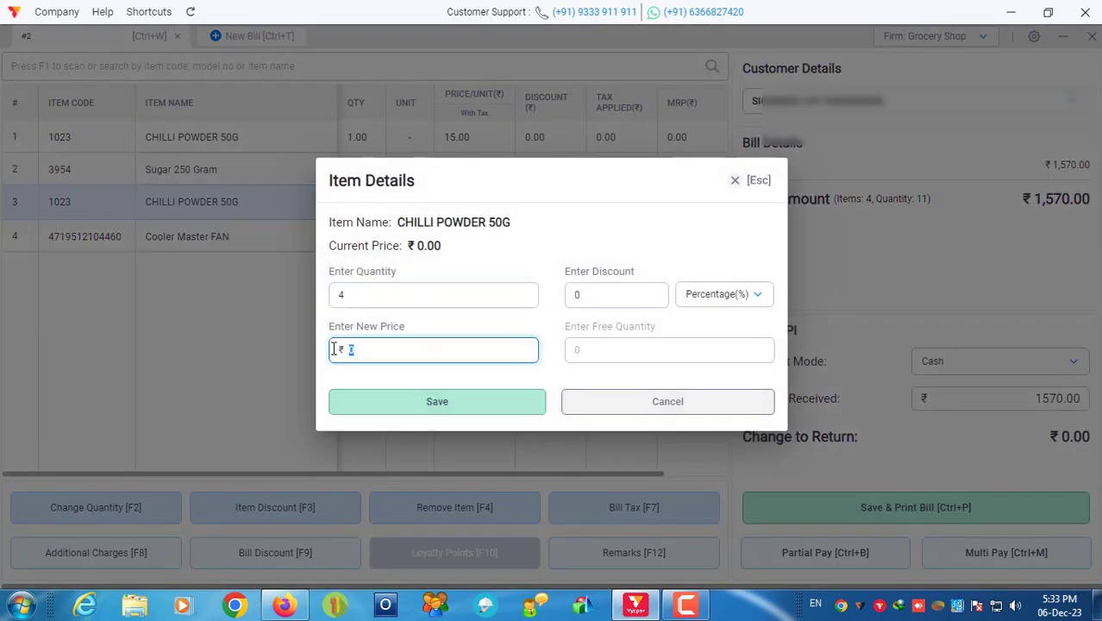
pyautogui.write('50')
pyautogui.click(411, 402)
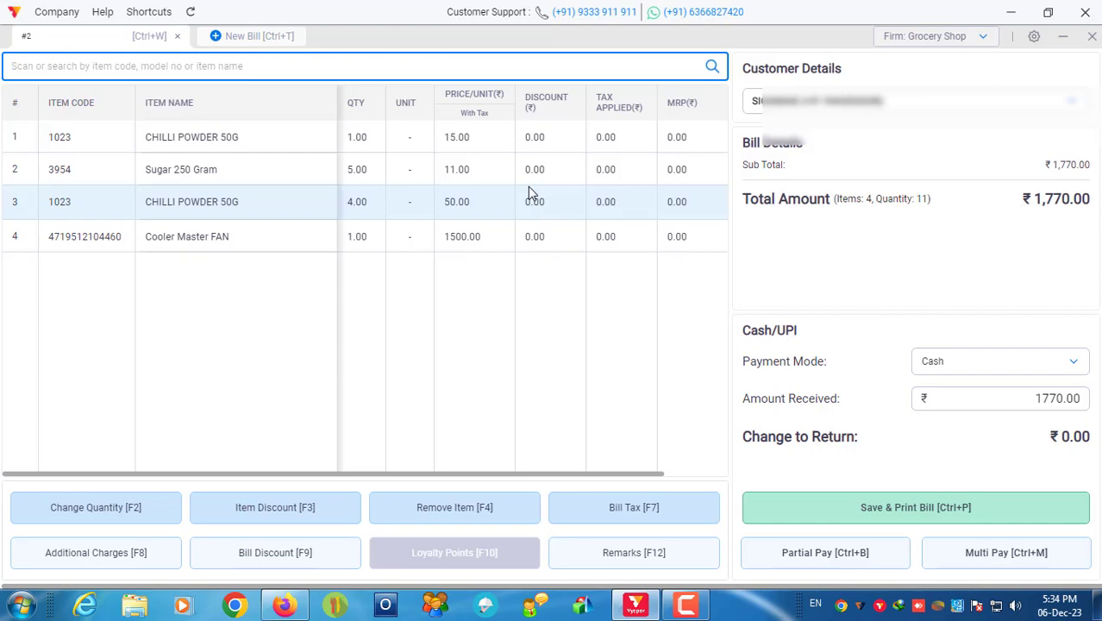
# Start a multi-mode payment for bill #2 with a cash amount of ₹1000.
pyautogui.click(1006, 558)
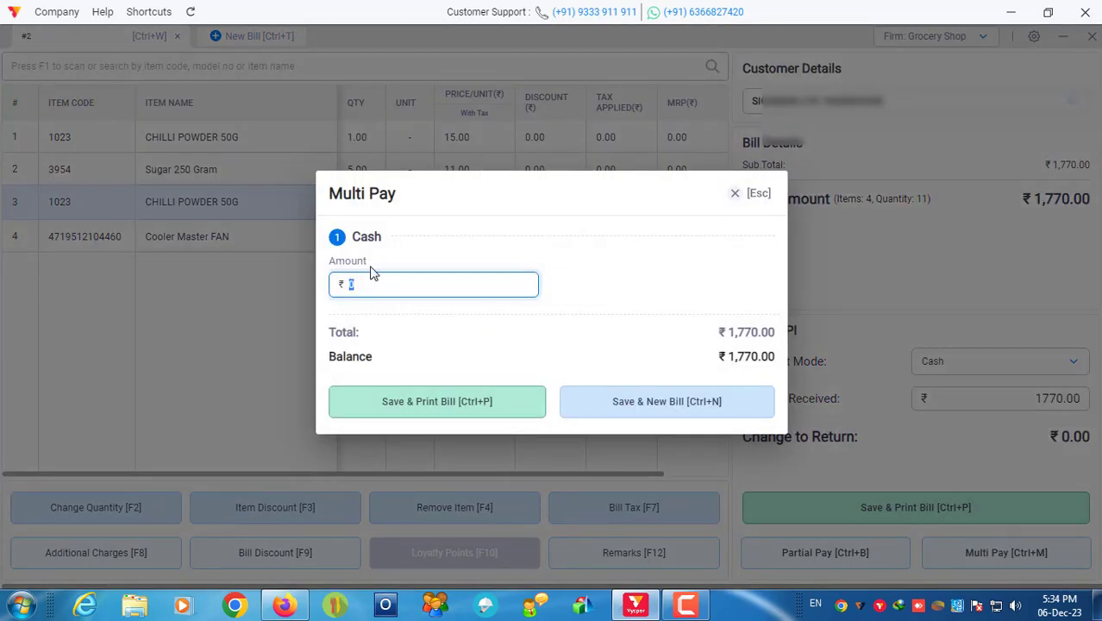
pyautogui.write('1000')
pyautogui.click(464, 327)
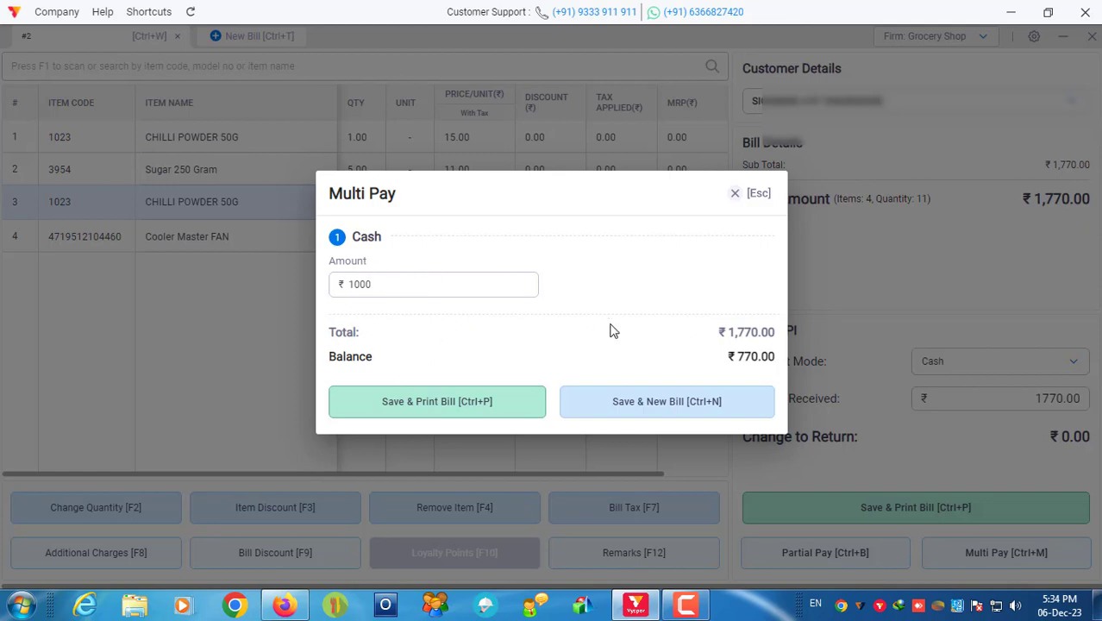
# Leave the billing screen and add a bank account named Gpay with an opening balance of 1523.
pyautogui.hotkey('alt', 'z')
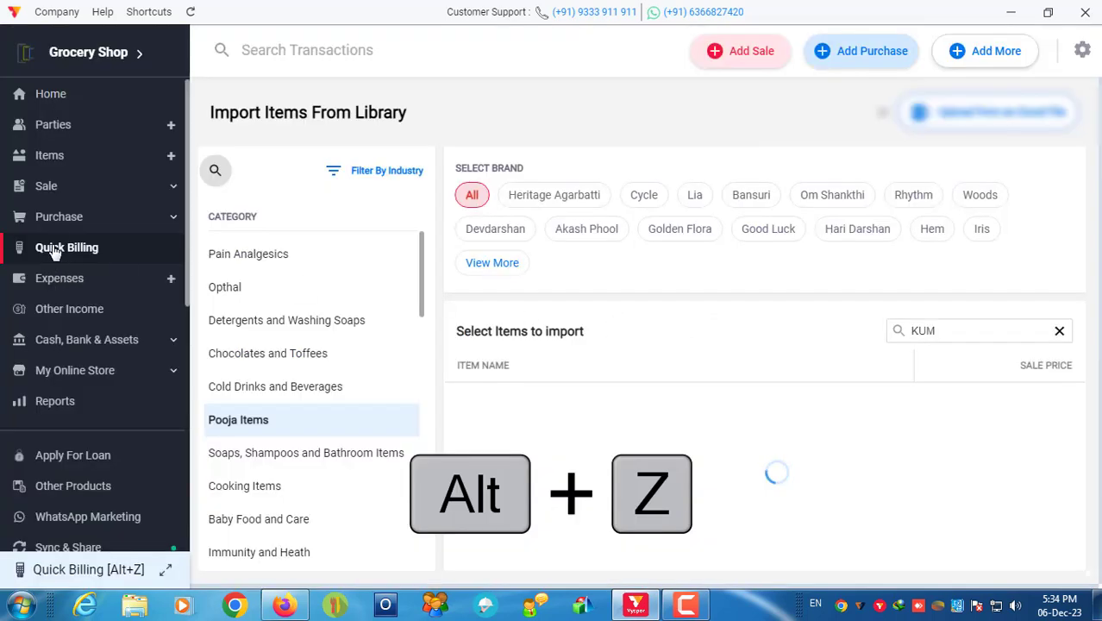
pyautogui.click(123, 345)
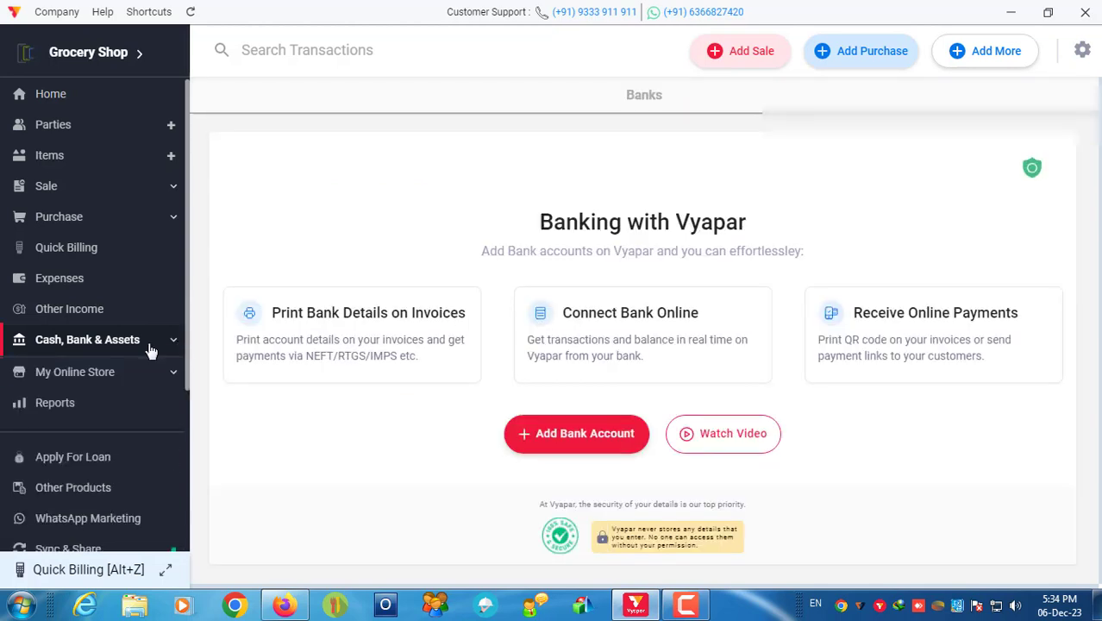
pyautogui.click(71, 370)
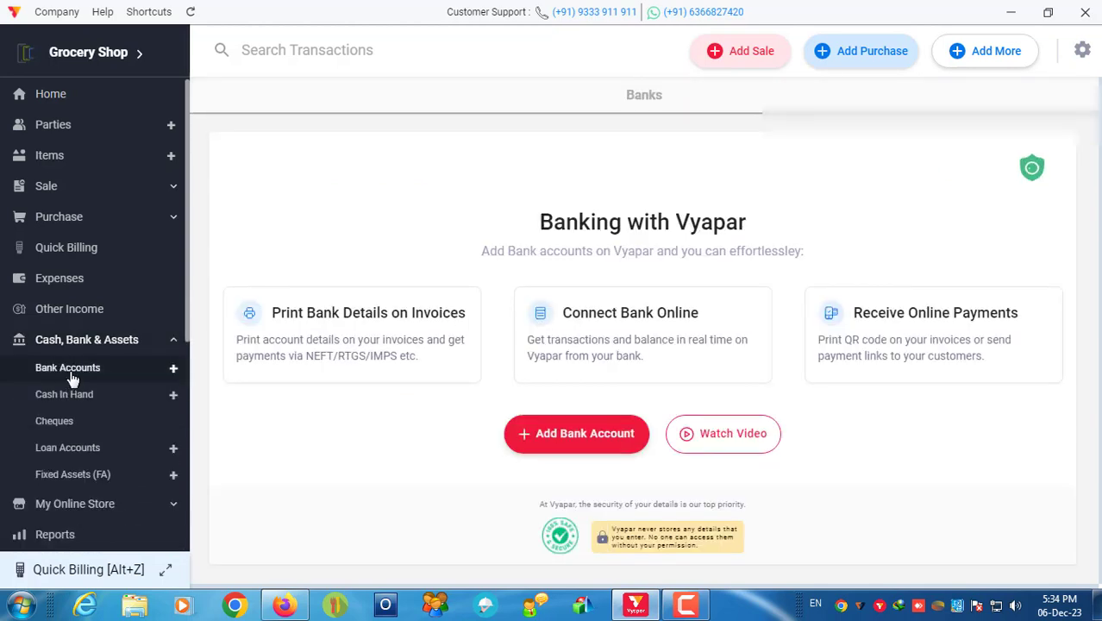
pyautogui.click(562, 433)
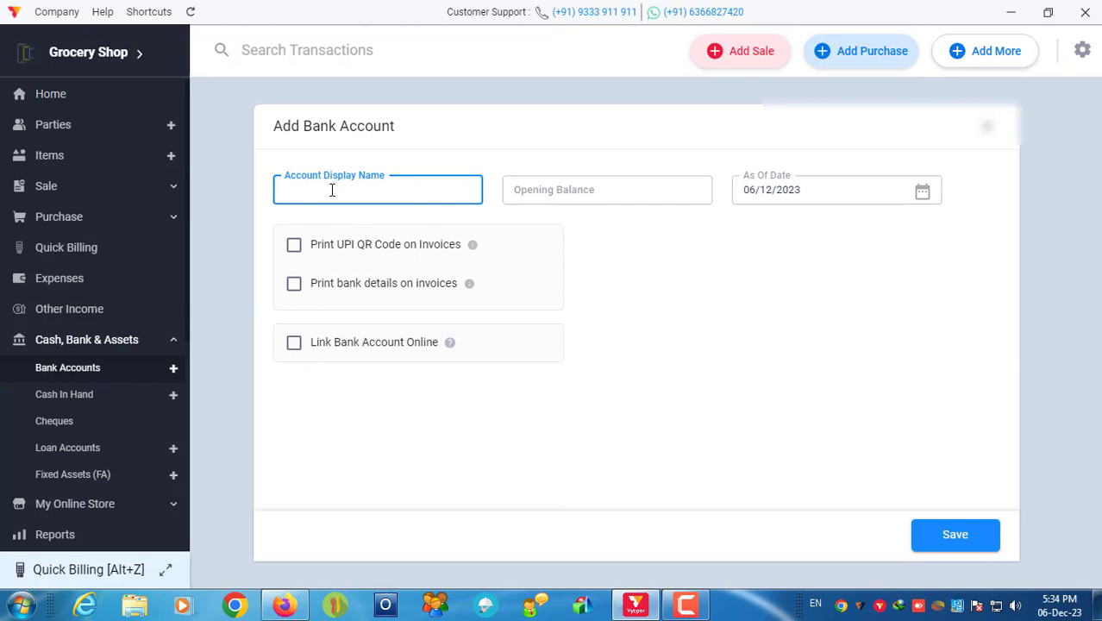
pyautogui.write('Gpay')
pyautogui.click(604, 195)
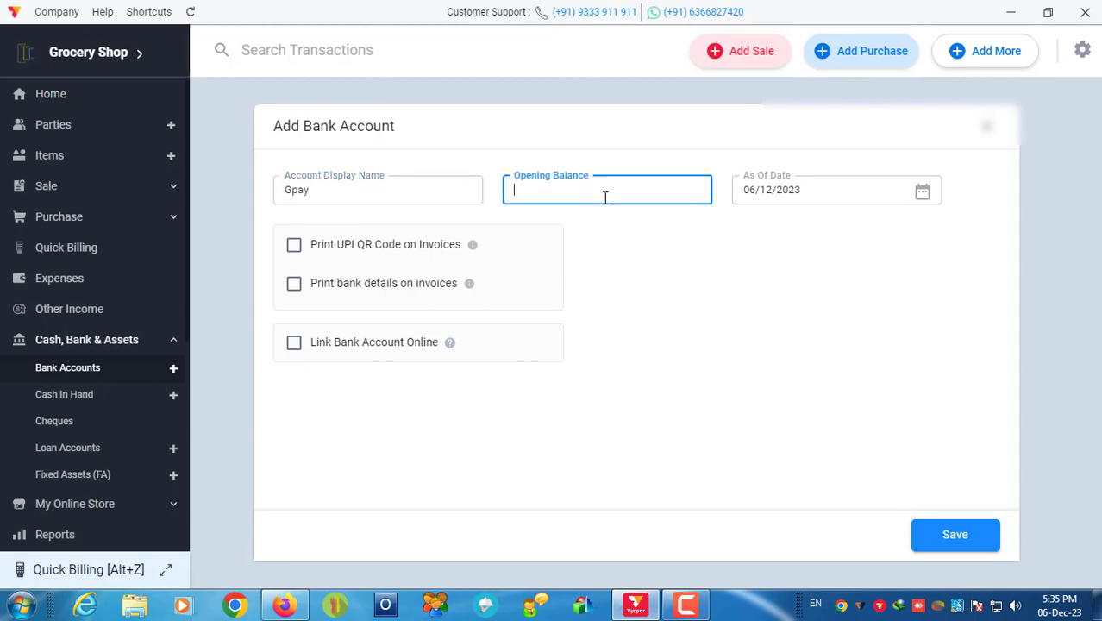
pyautogui.write('1523')
pyautogui.click(960, 538)
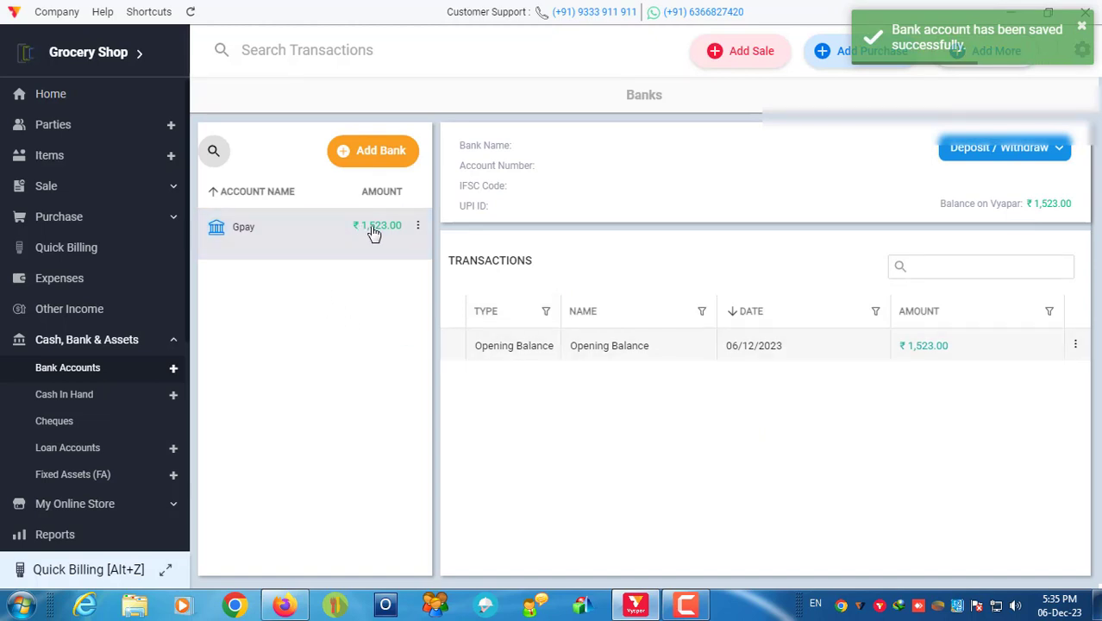
# Add a second bank account named City Union Bank with an opening balance of 120.
pyautogui.click(382, 152)
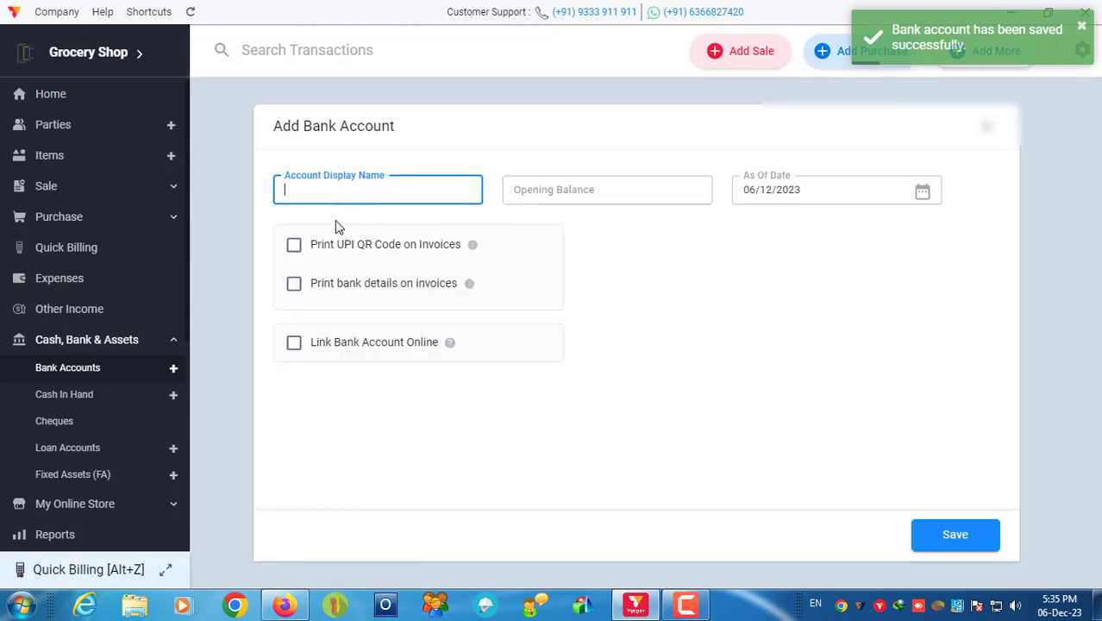
pyautogui.write('City')
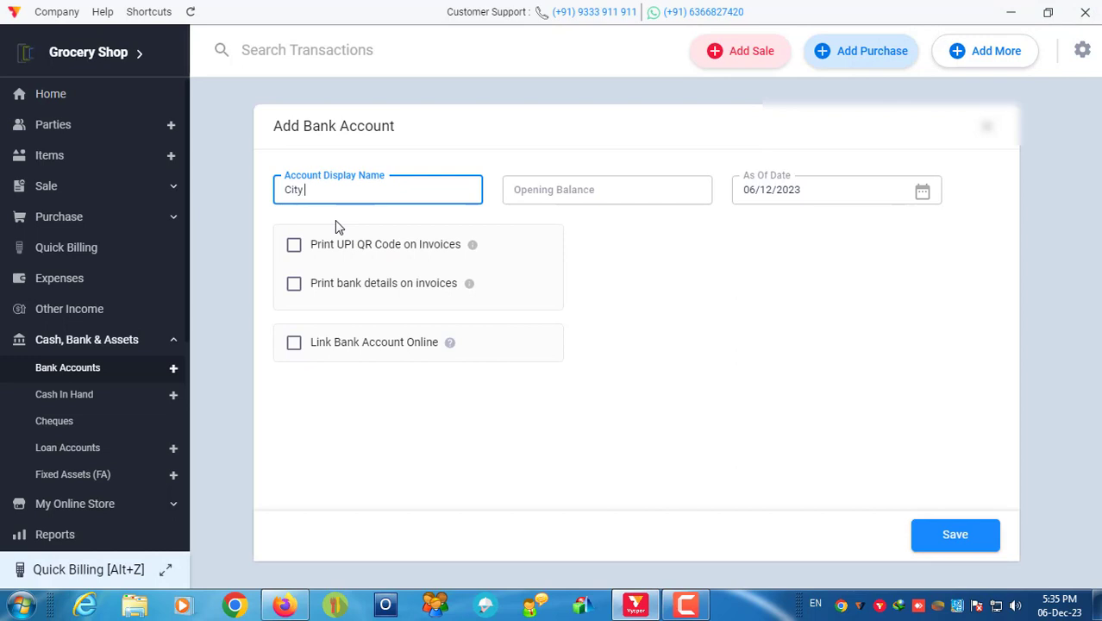
pyautogui.write(' Union Bank')
pyautogui.click(625, 192)
pyautogui.write('120')
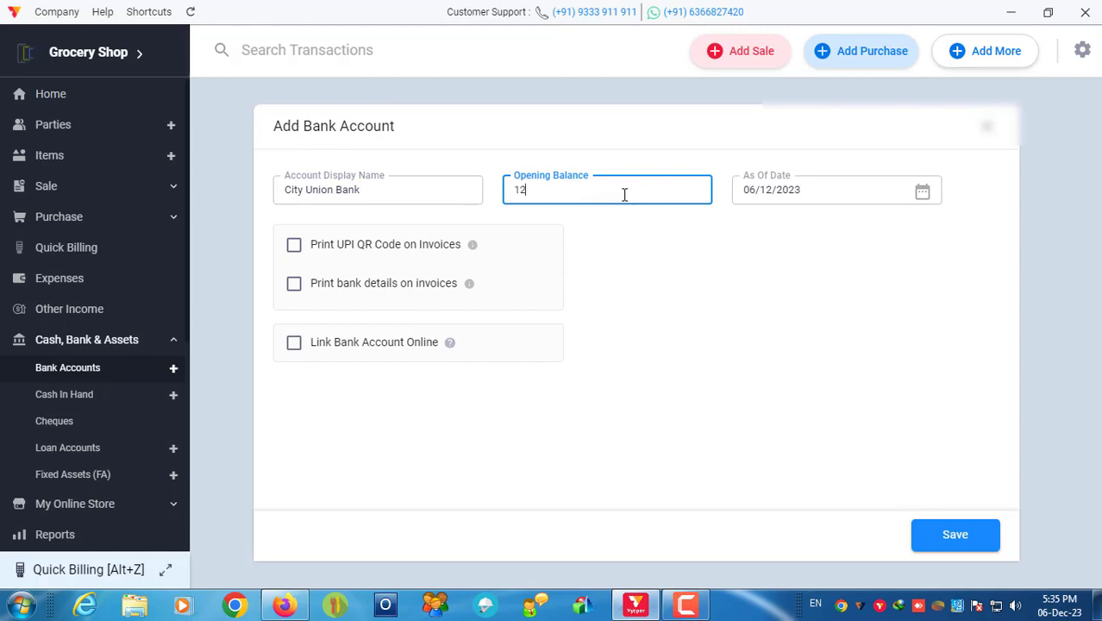
pyautogui.click(939, 538)
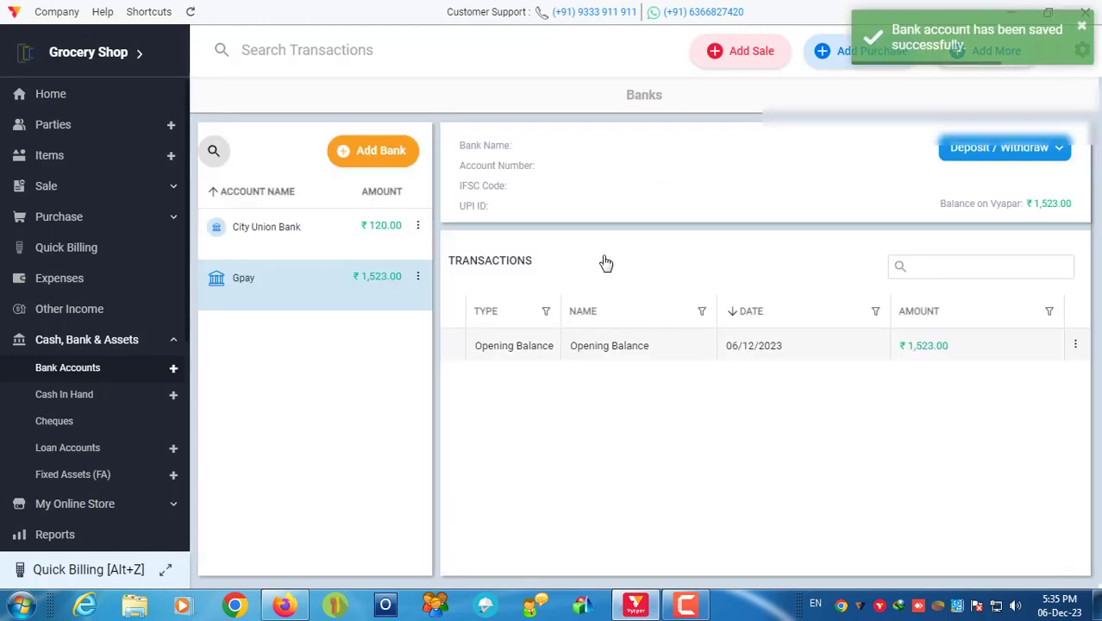
# Return to bill #2 and split the rest of its multi-mode payment into ₹500 by Gpay and ₹270 by City Union Bank.
pyautogui.scroll(-2, 131, 403)
pyautogui.scroll(-2, 131, 403)
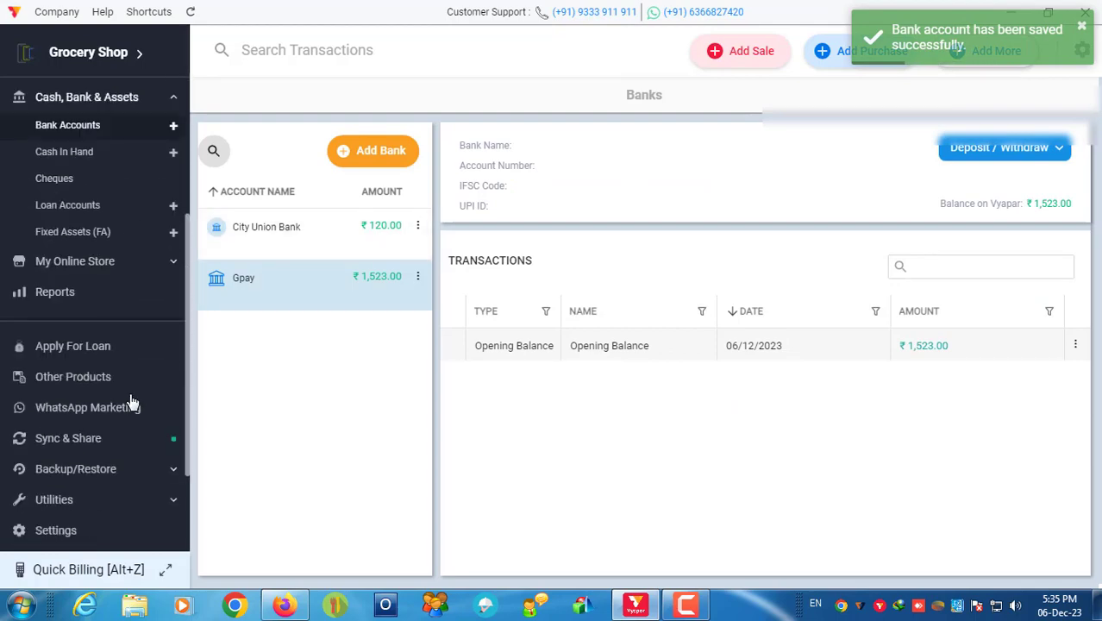
pyautogui.hotkey('alt', 'z')
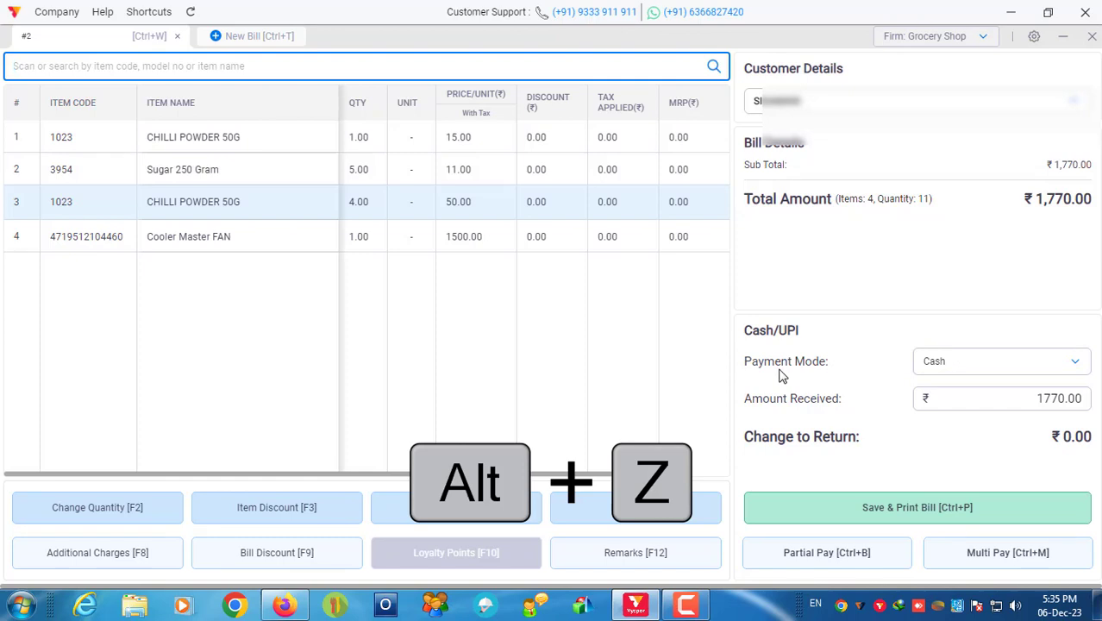
pyautogui.click(1010, 556)
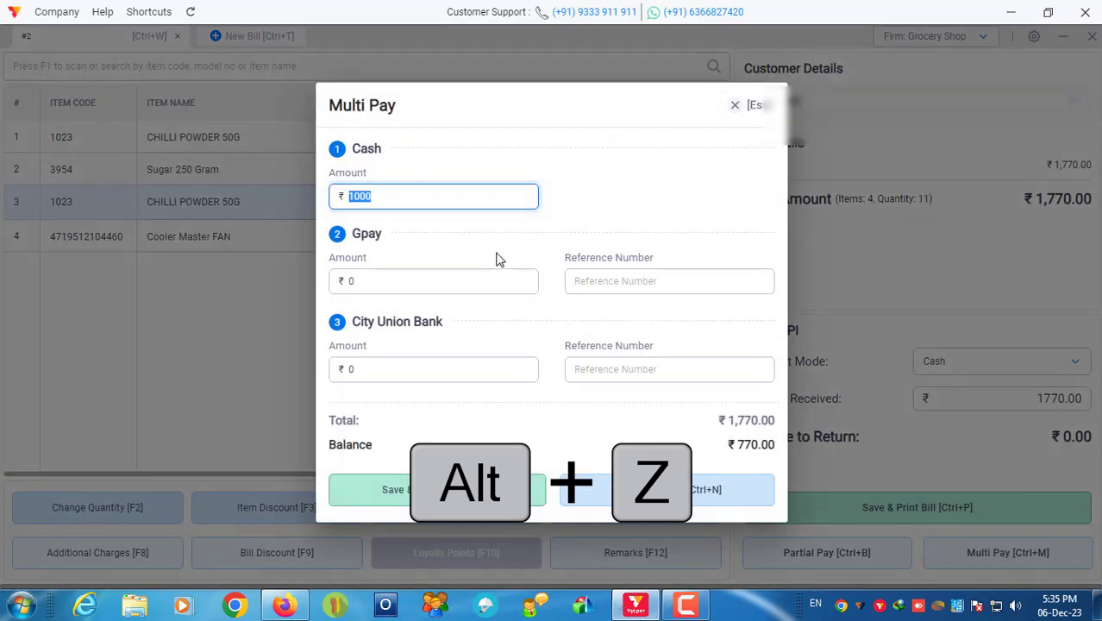
pyautogui.click(353, 195)
pyautogui.doubleClick(353, 194)
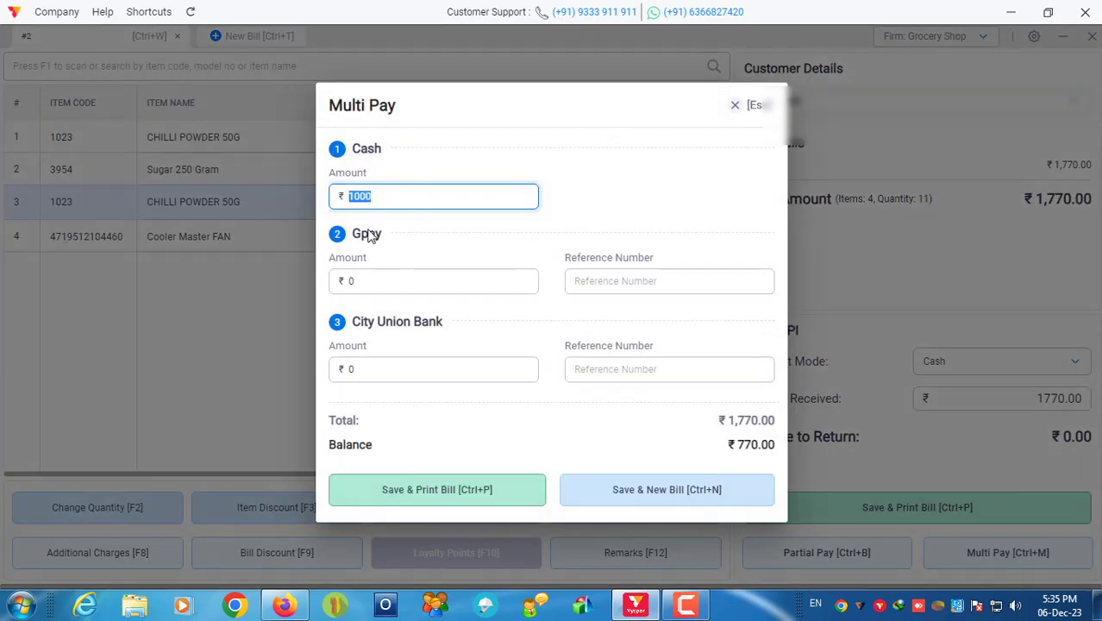
pyautogui.click(352, 280)
pyautogui.write('500')
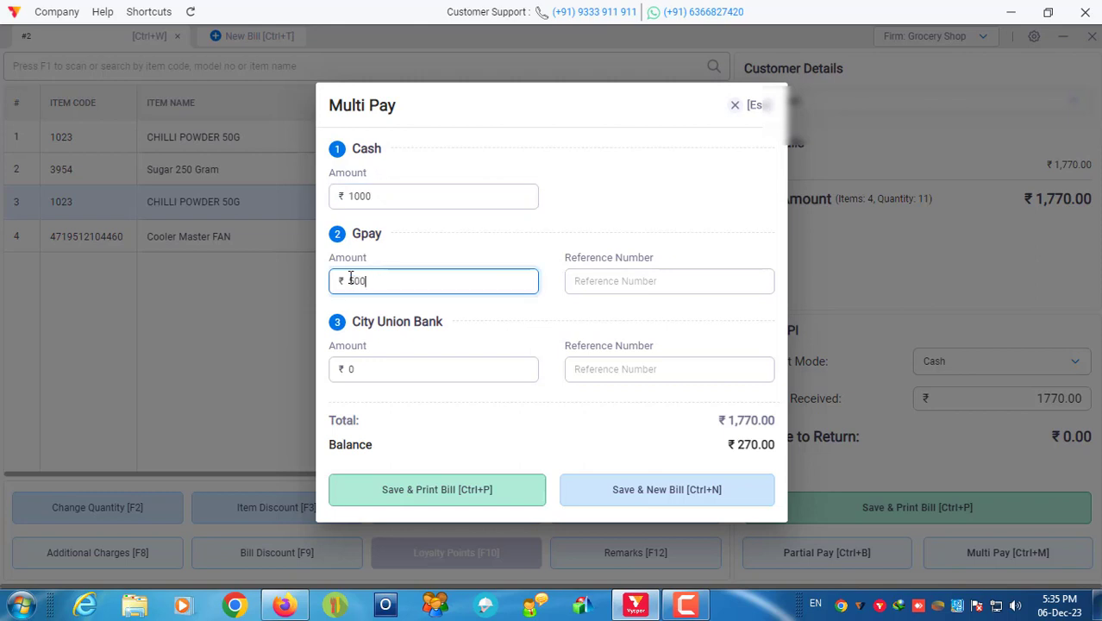
pyautogui.click(384, 370)
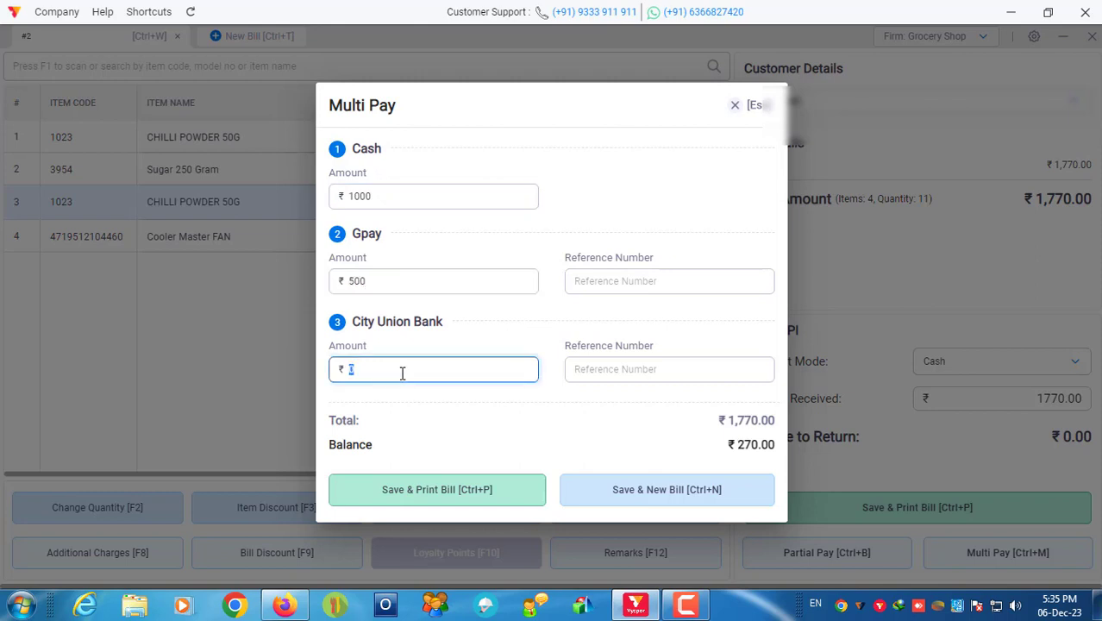
pyautogui.write('270')
pyautogui.click(484, 434)
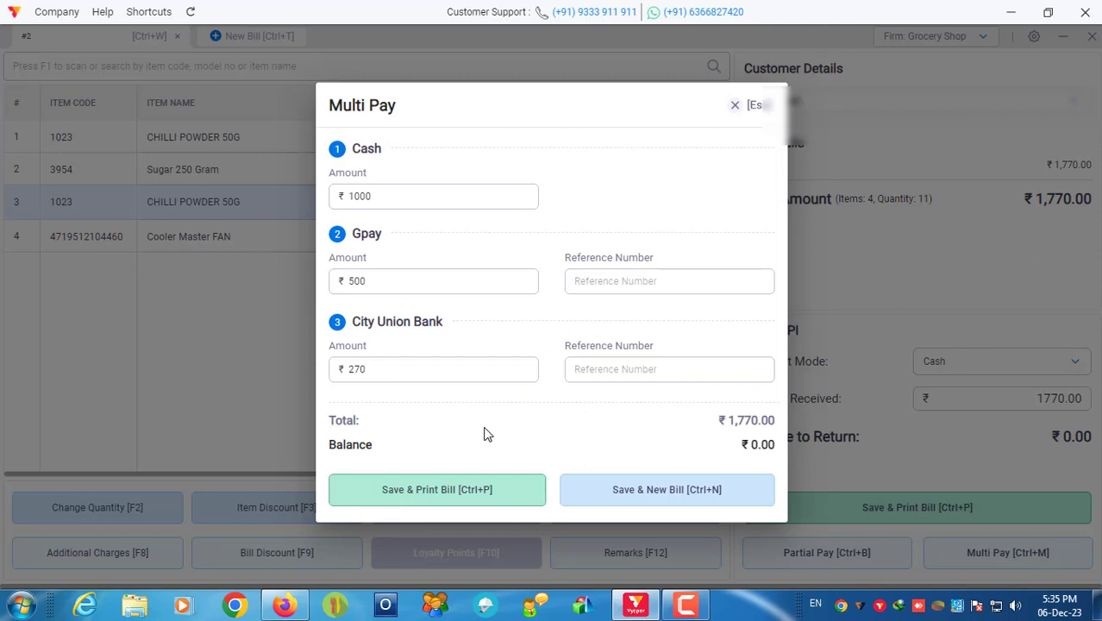
# Save the multi-mode payment for bill #2 and start a new bill, continuing despite the low stock.
pyautogui.click(668, 504)
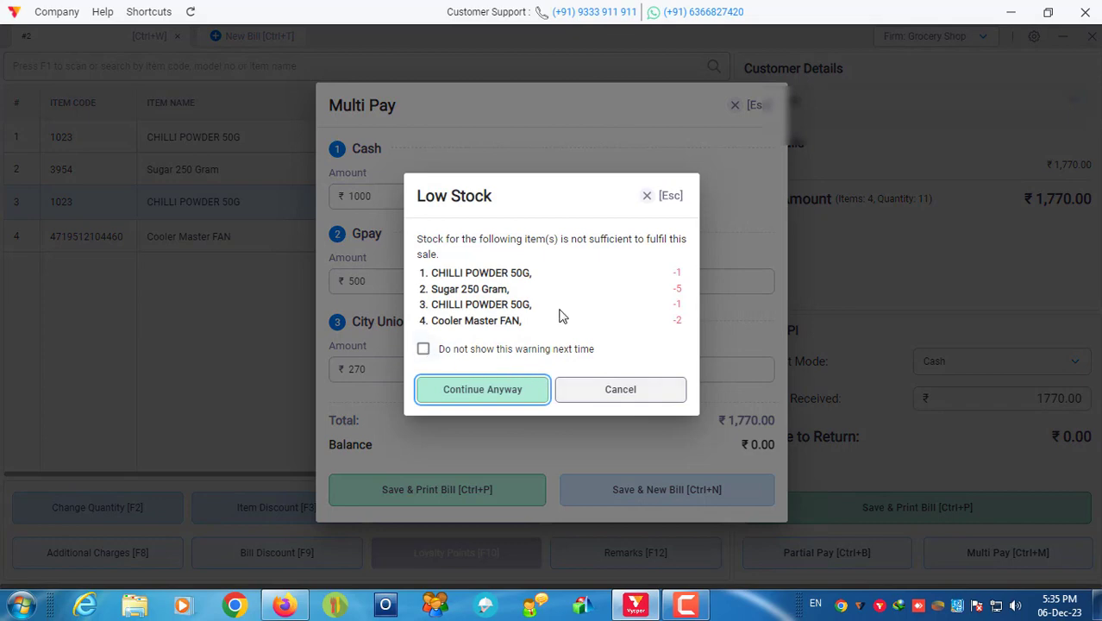
pyautogui.click(484, 399)
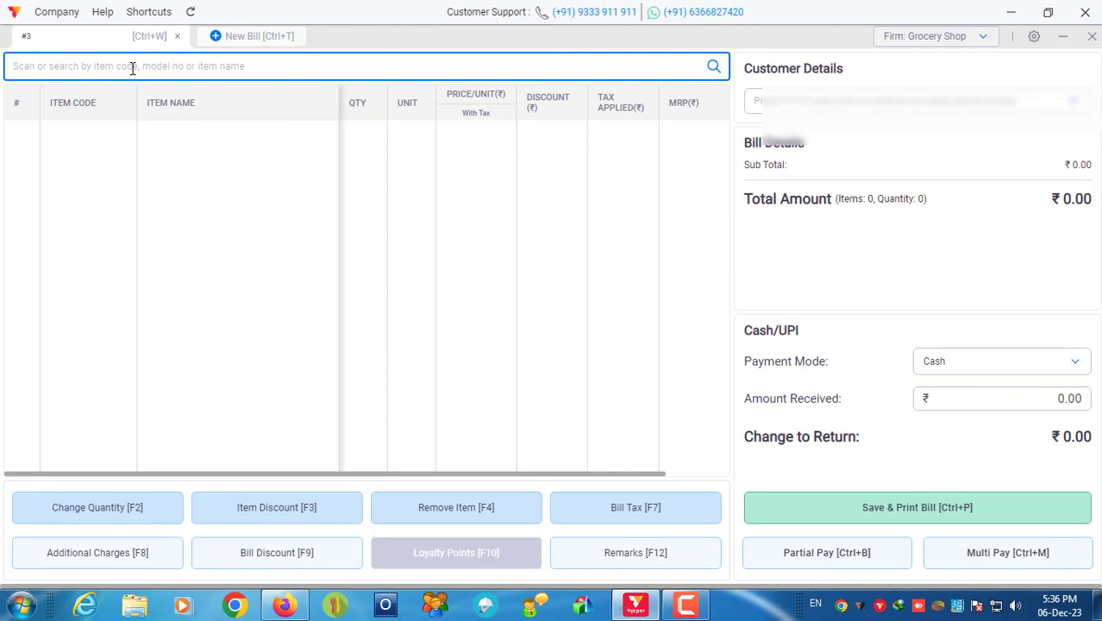
# Add items to bill #3 by code: 3954 (Sugar 250 Gram) twice and 1023 (CHILLI POWDER 50G) once.
pyautogui.write('3954')
pyautogui.press('Return')
pyautogui.write('1023')
pyautogui.press('Return')
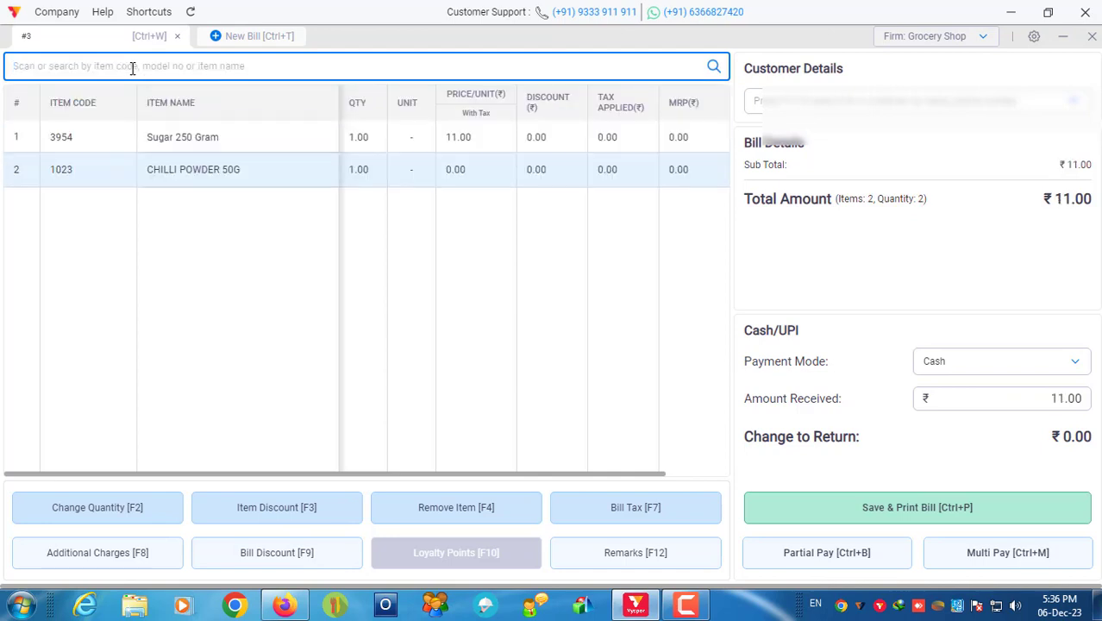
pyautogui.write('3954')
pyautogui.press('Return')
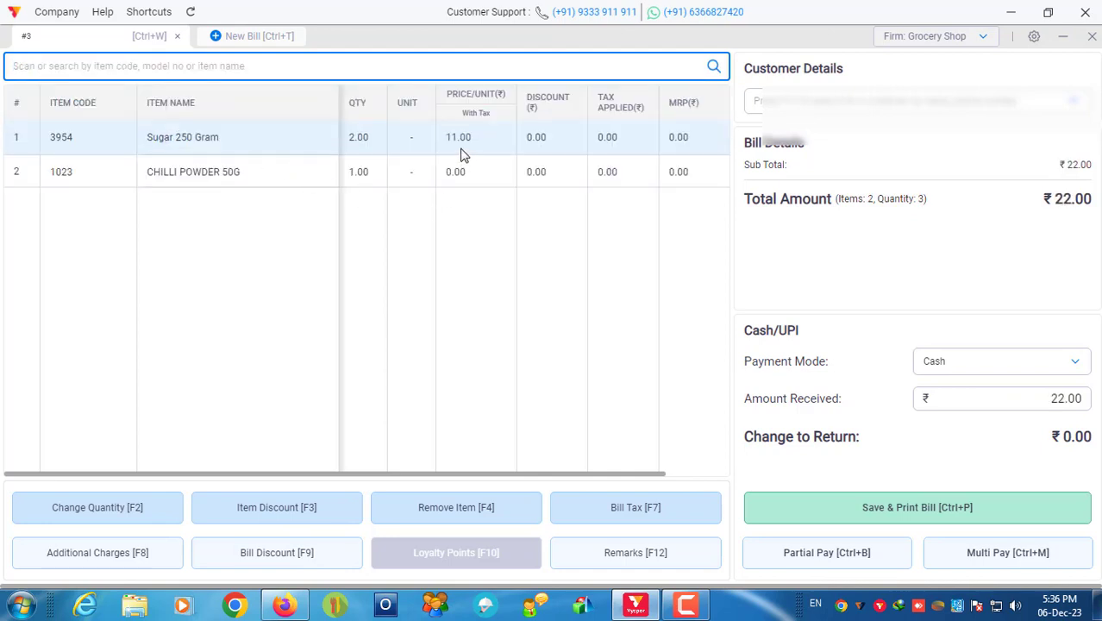
# Set the new price of CHILLI POWDER 50G in bill #3 to ₹15.
pyautogui.doubleClick(453, 182)
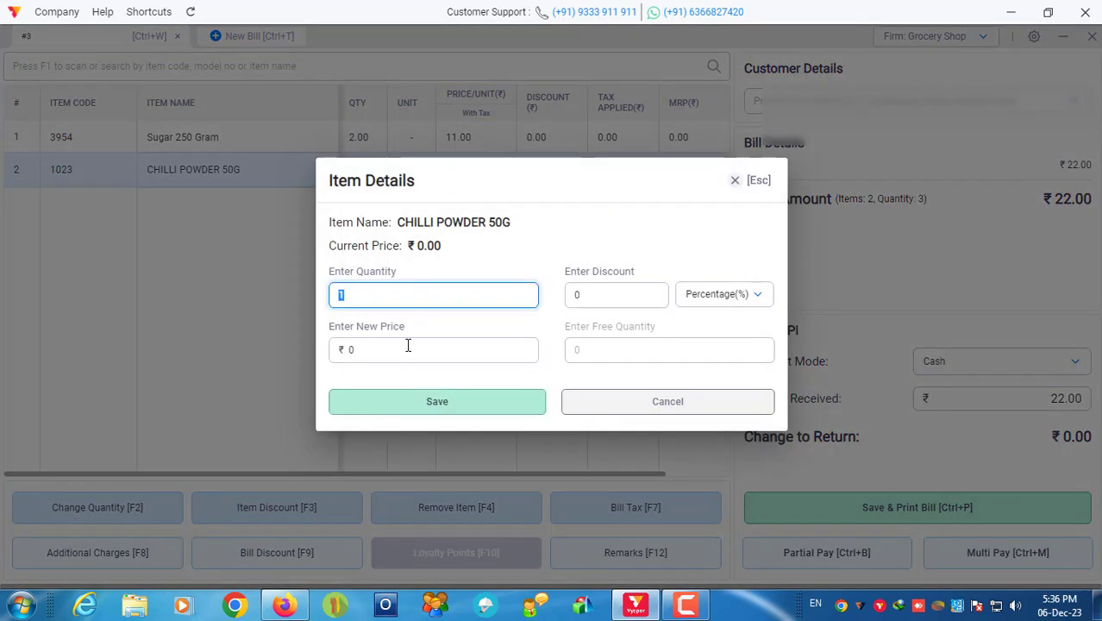
pyautogui.click(406, 345)
pyautogui.write('150')
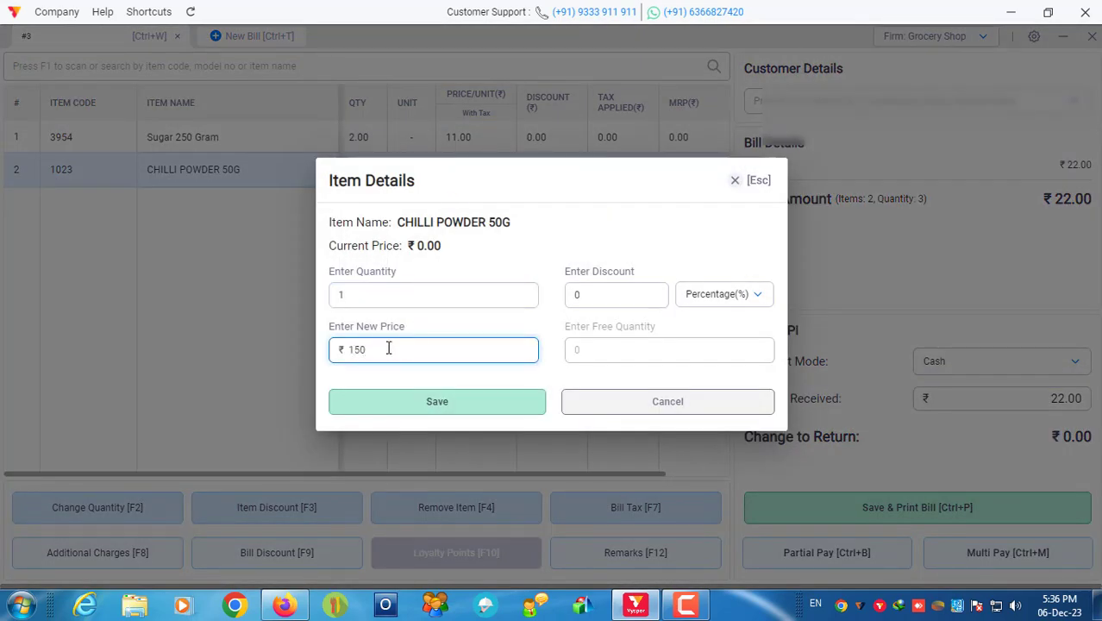
pyautogui.press('BackSpace')
pyautogui.click(464, 415)
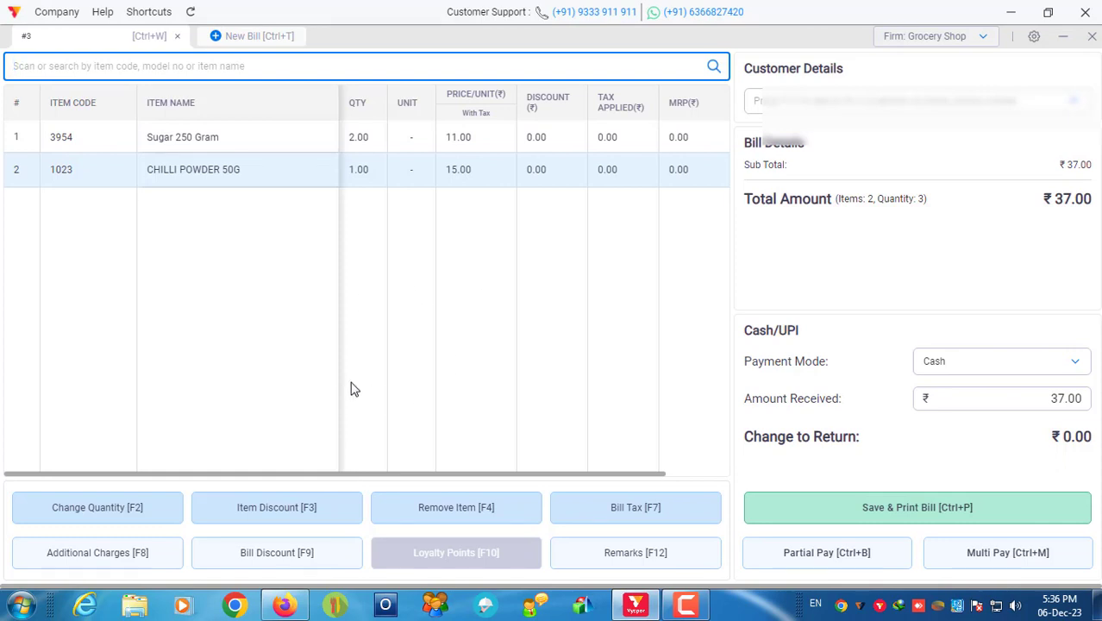
# Apply a 10% bill discount and a ₹10 packaging charge to bill #3.
pyautogui.press('F9')
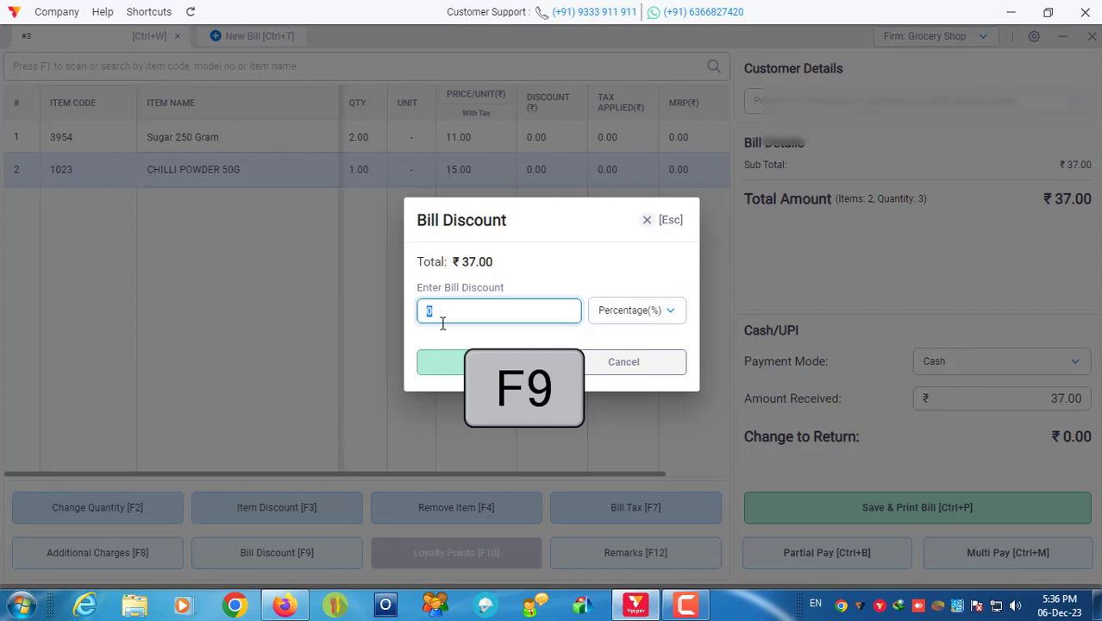
pyautogui.write('10')
pyautogui.click(439, 361)
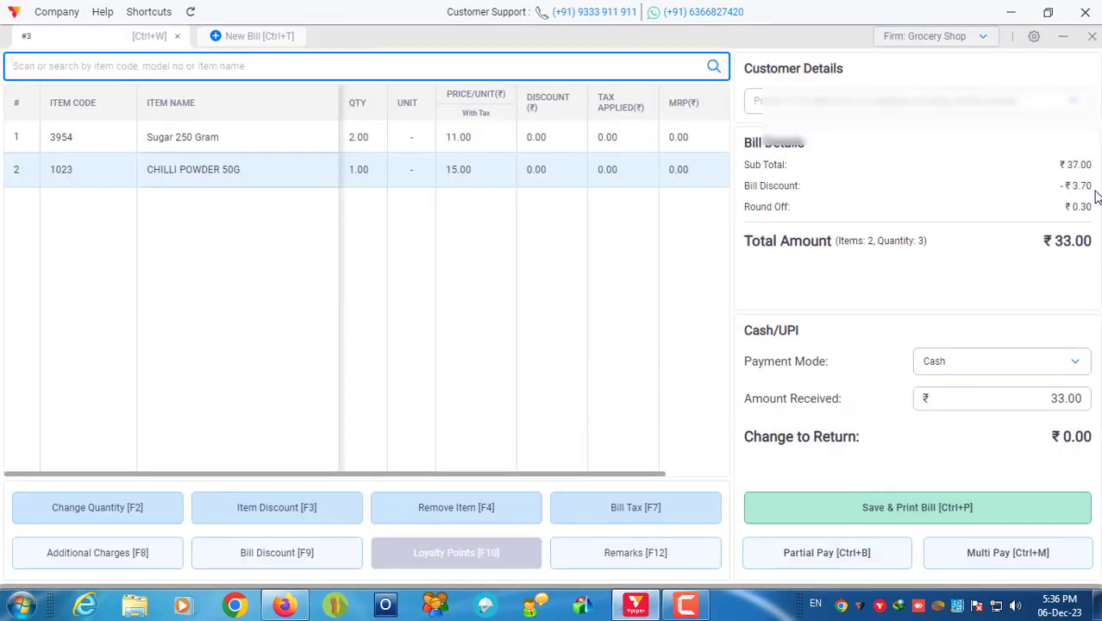
pyautogui.click(133, 559)
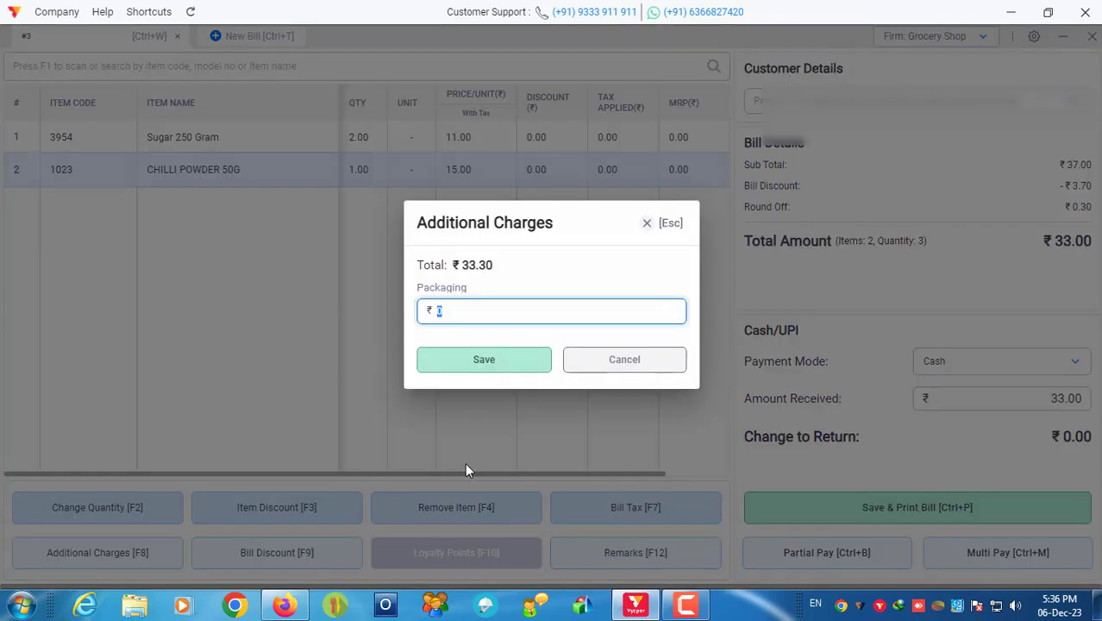
pyautogui.write('10')
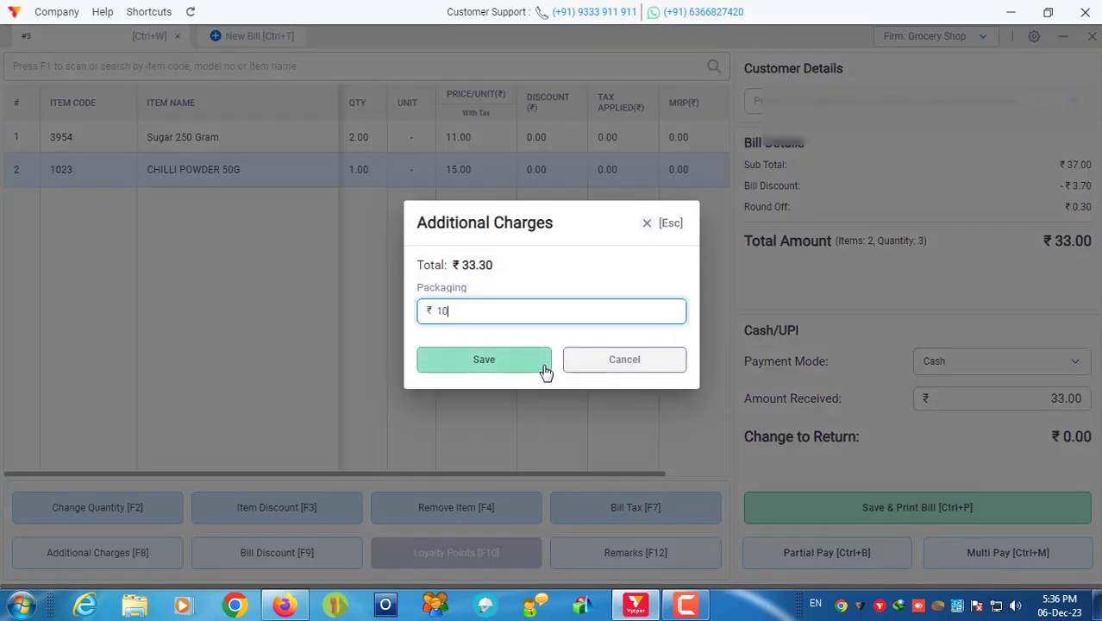
pyautogui.click(481, 354)
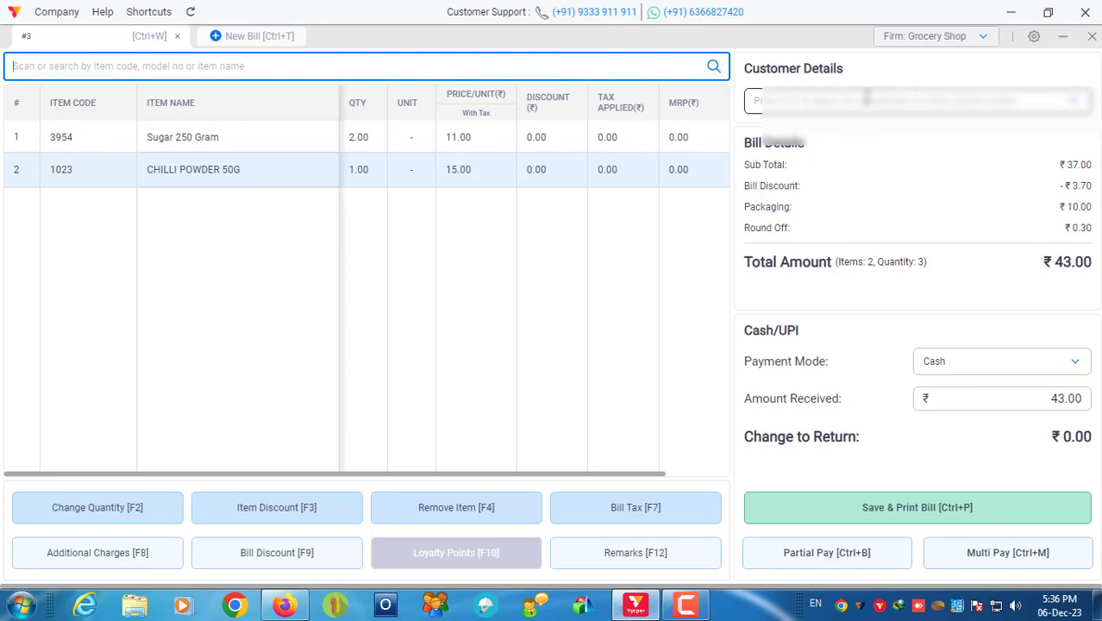
# Find the existing customer by name and assign them to bill #3.
pyautogui.click(866, 99)
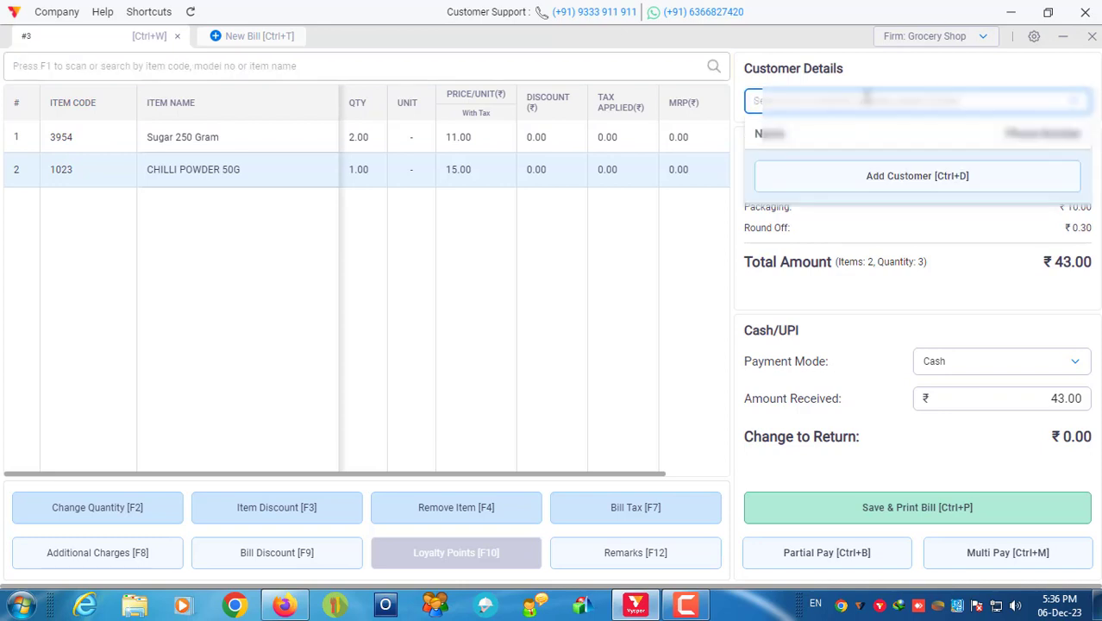
pyautogui.write('sig')
pyautogui.press('Return')
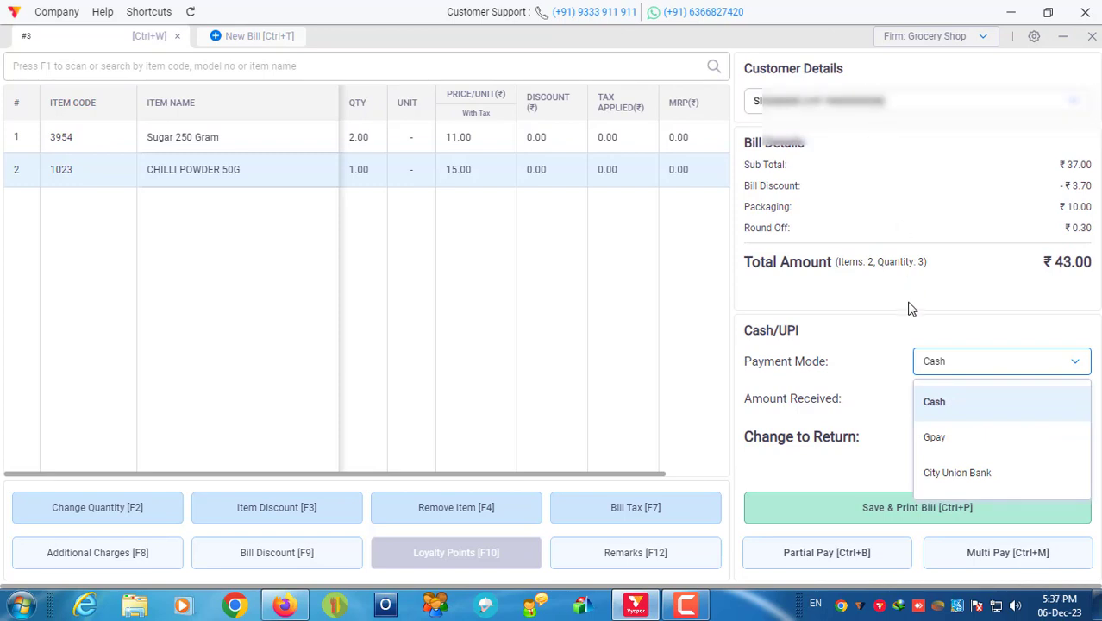
pyautogui.hotkey('ctrl', 'd')
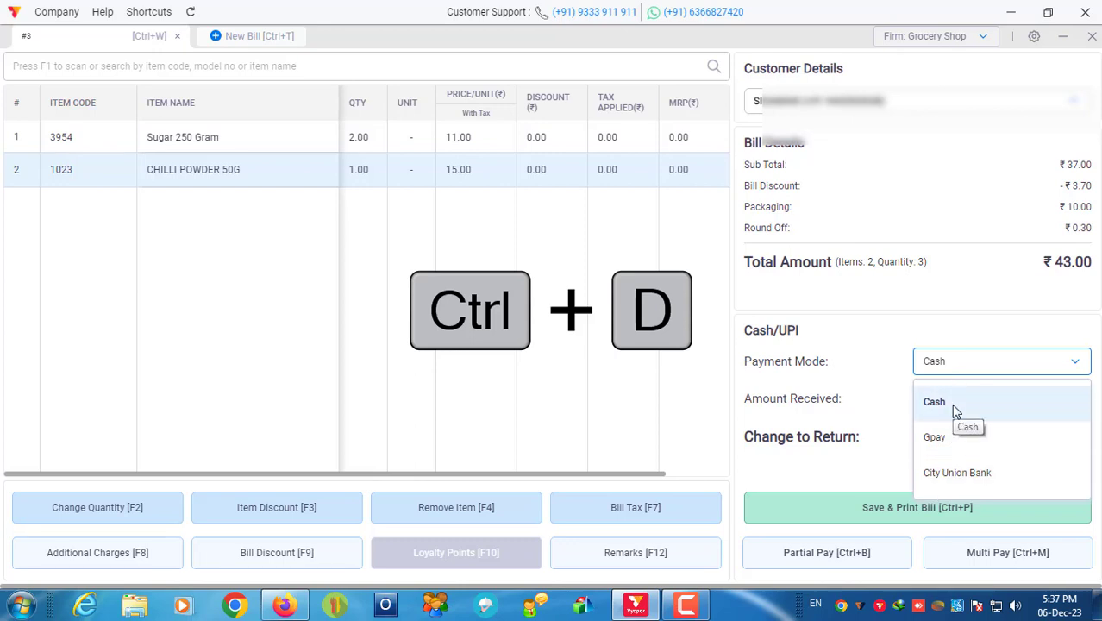
# Set the payment mode of bill #3 to Gpay, then save and print the bill despite the low stock.
pyautogui.click(934, 436)
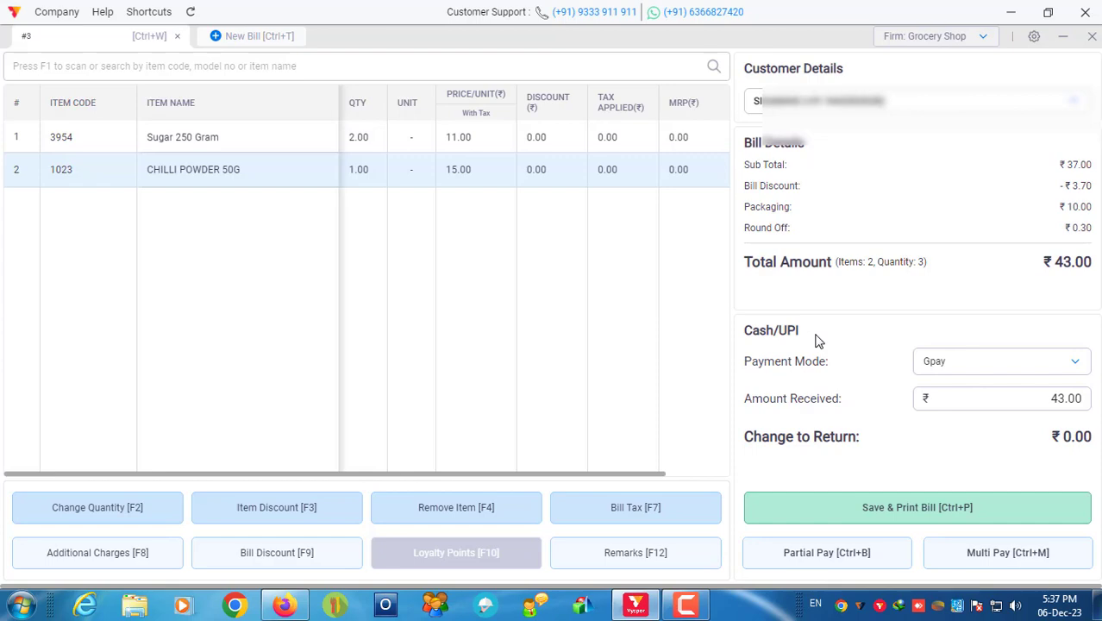
pyautogui.hotkey('ctrl', 'p')
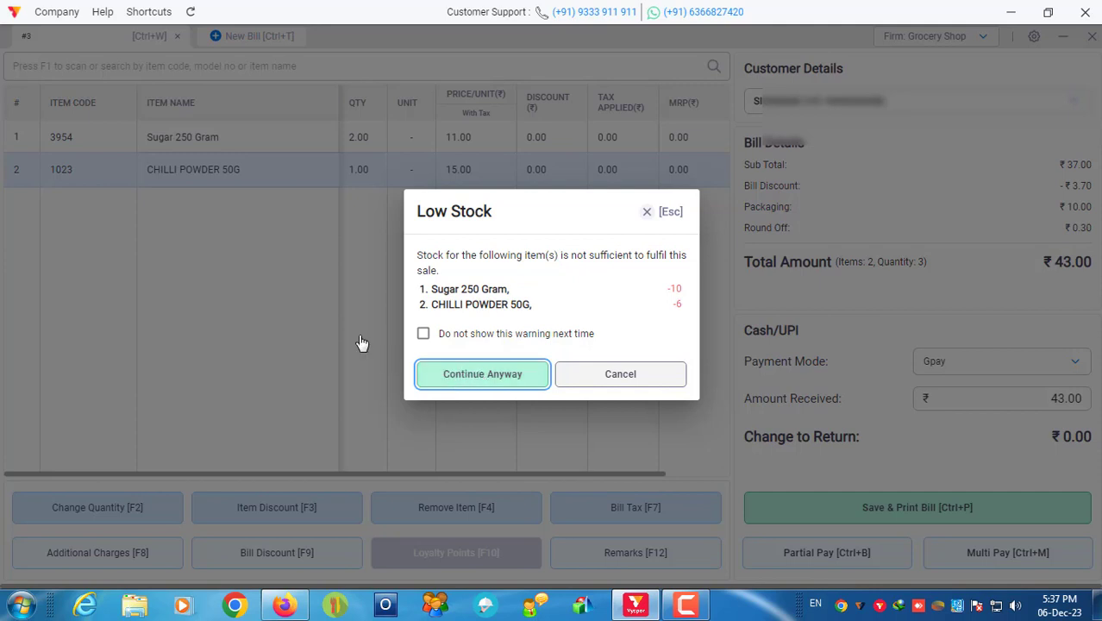
pyautogui.press('Return')
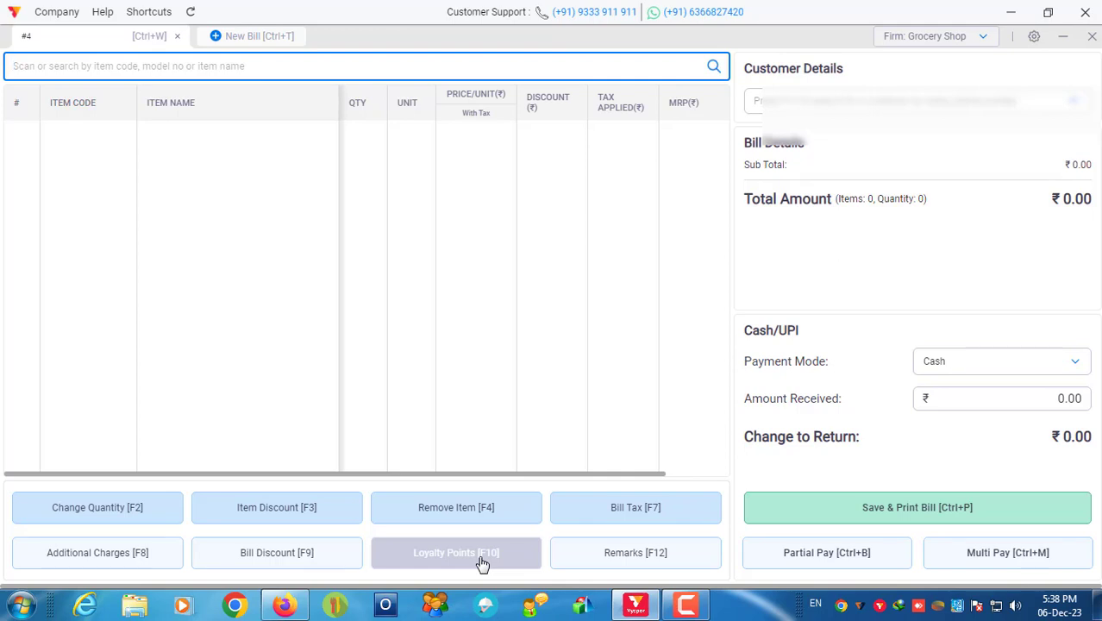
# Exit the billing screen and turn on Privacy mode for the Home dashboard.
pyautogui.click(1091, 37)
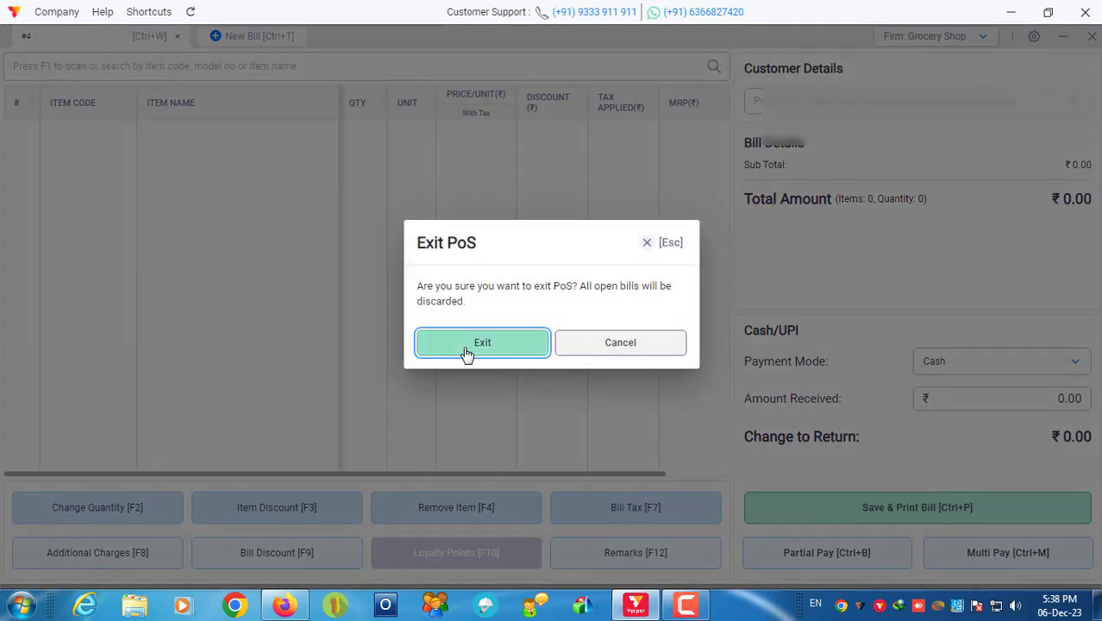
pyautogui.click(462, 347)
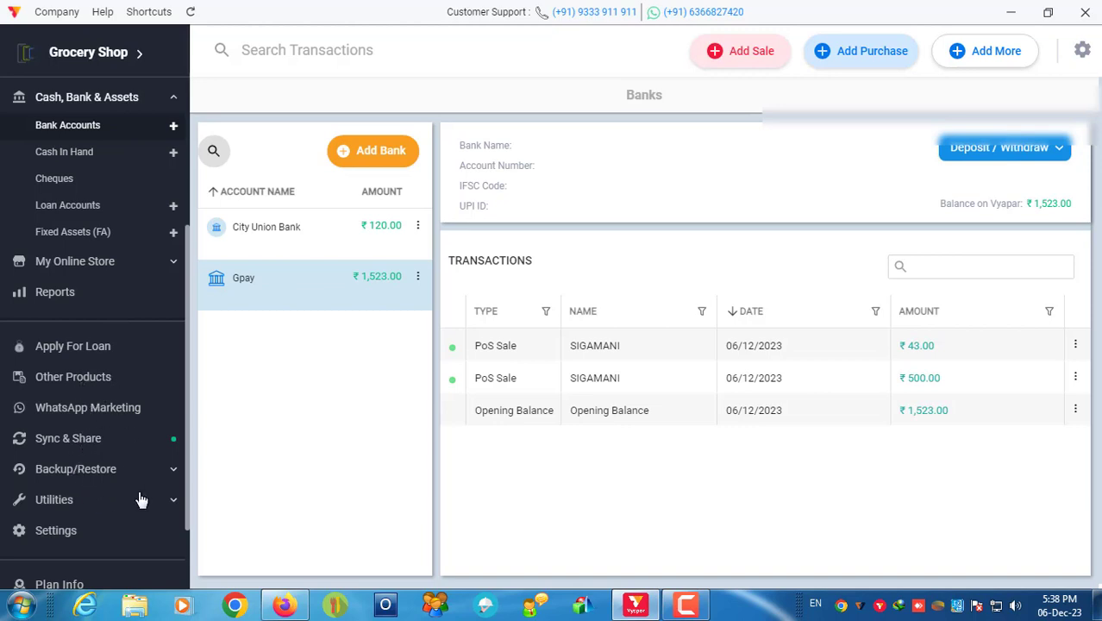
pyautogui.scroll(-2, 141, 500)
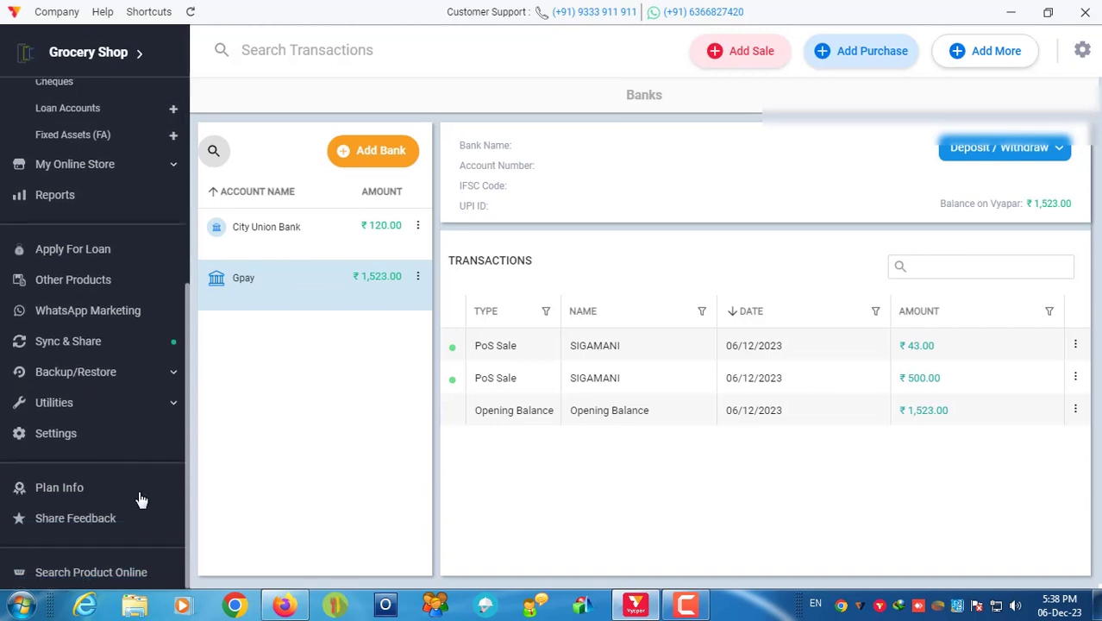
pyautogui.scroll(7, 88, 267)
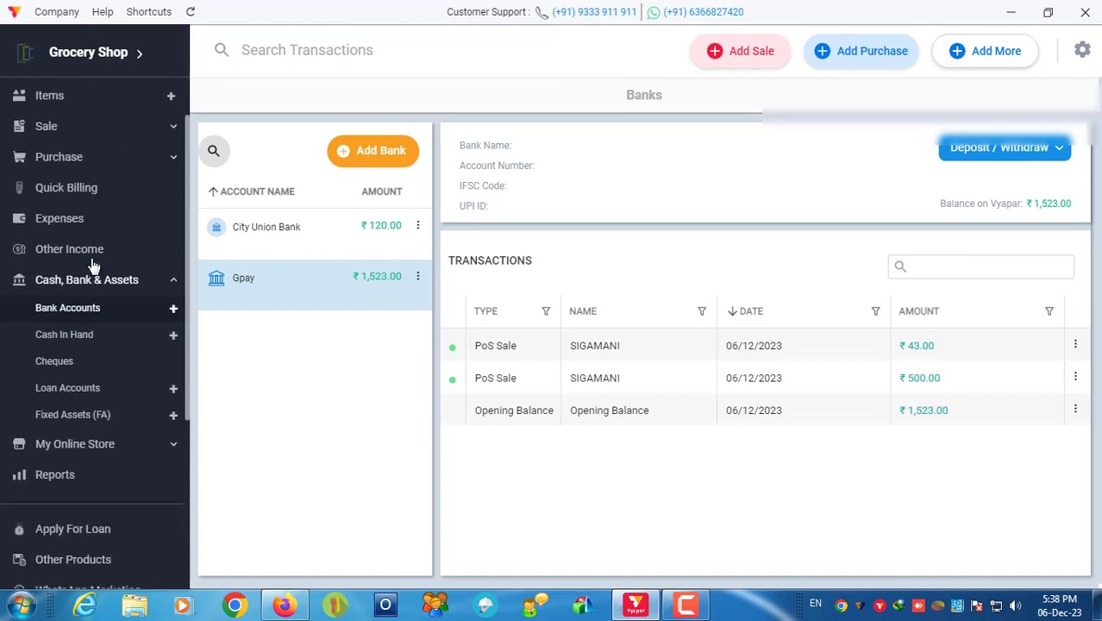
pyautogui.click(80, 106)
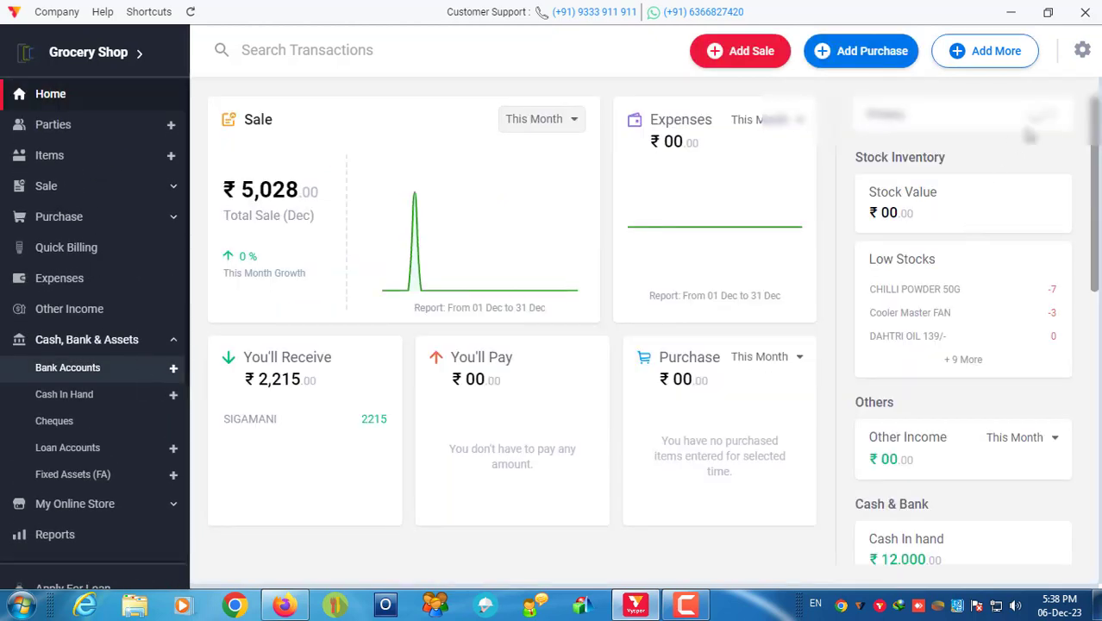
pyautogui.click(1048, 117)
# Look over the My Online Store dashboard and the available Utilities options.
pyautogui.scroll(-3, 116, 470)
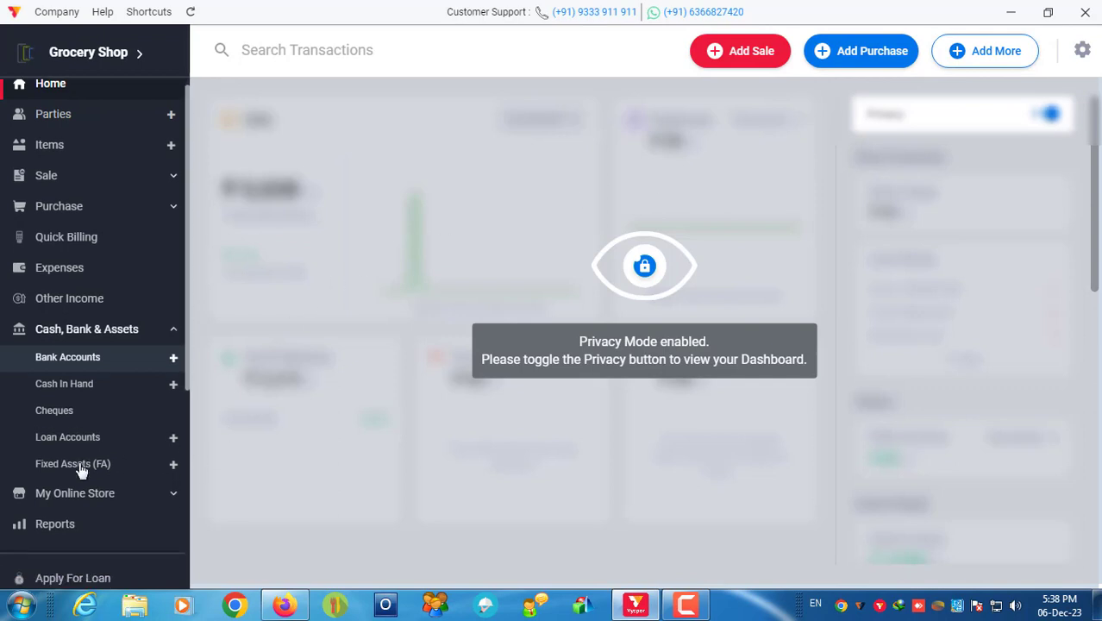
pyautogui.click(138, 345)
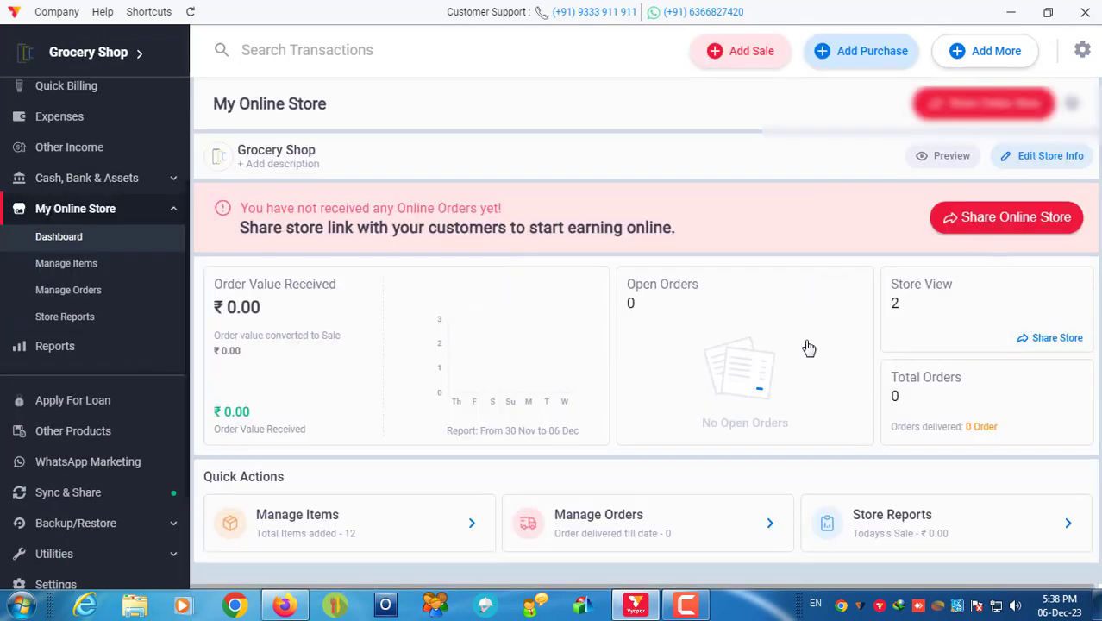
pyautogui.scroll(-3, 158, 419)
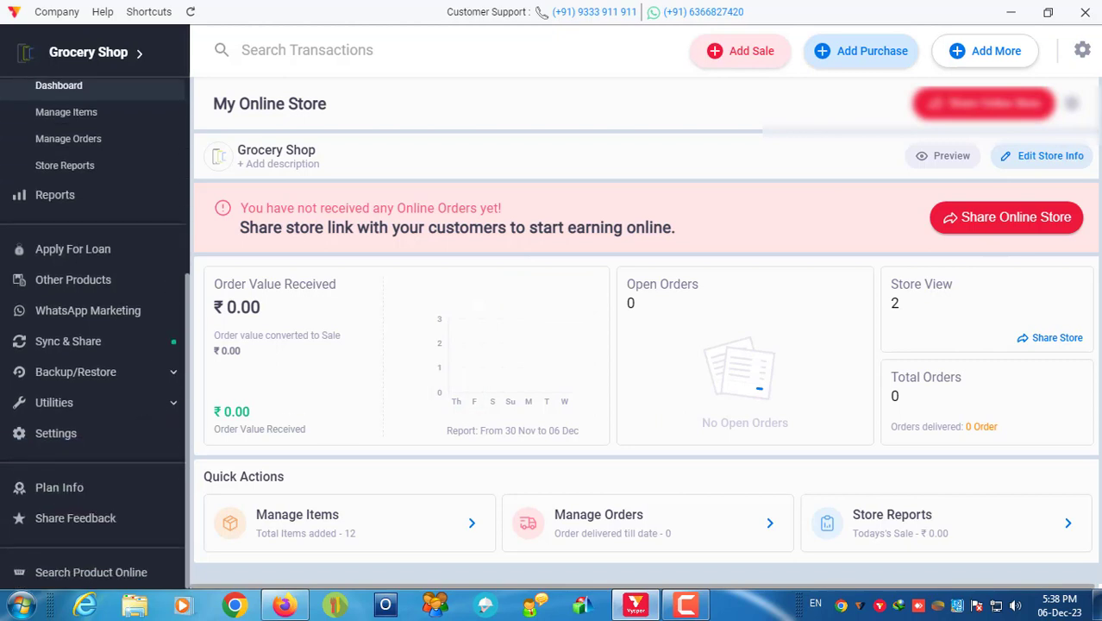
pyautogui.click(110, 404)
pyautogui.scroll(-3, 118, 261)
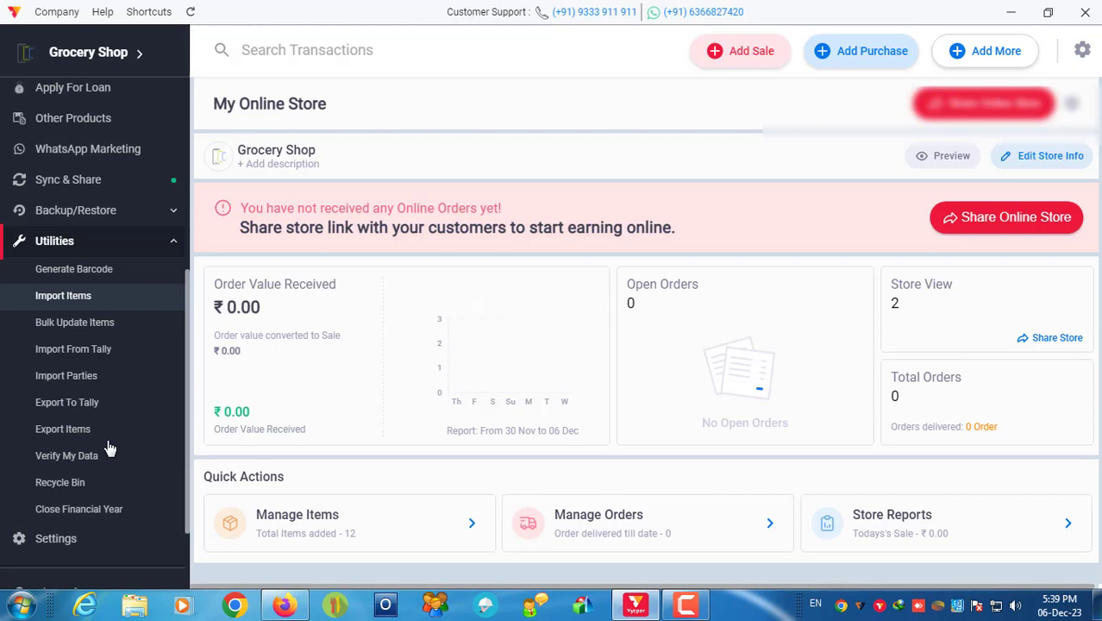
pyautogui.click(172, 241)
pyautogui.scroll(3, 58, 312)
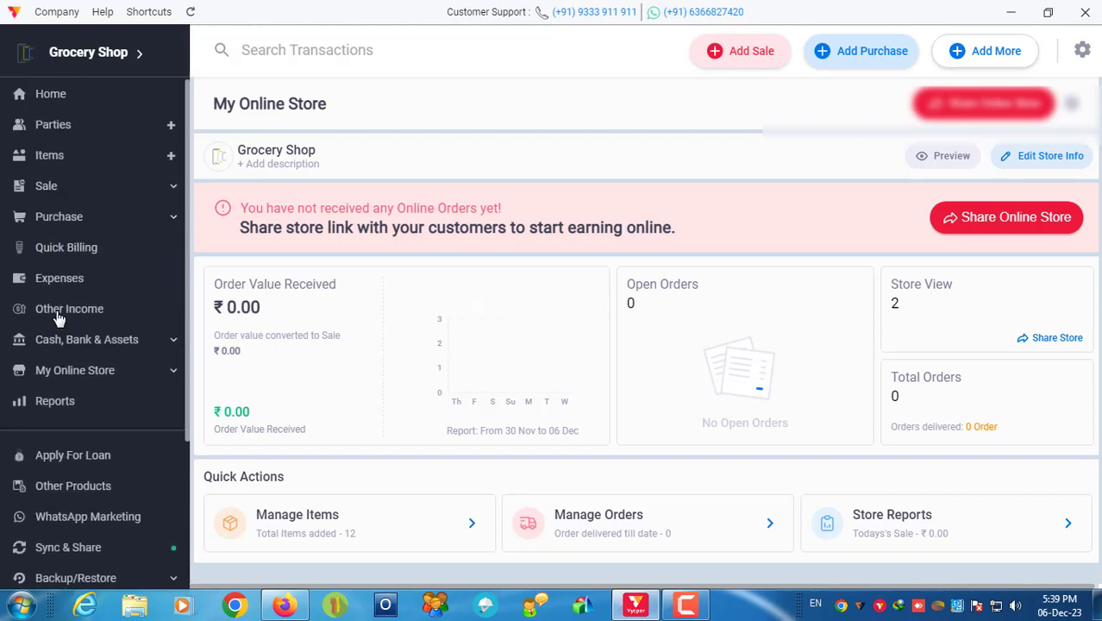
# Reopen Quick Billing and add items 1023 (CHILLI POWDER 50G) and 3954 (Sugar 250 Gram) to bill #4.
pyautogui.click(88, 249)
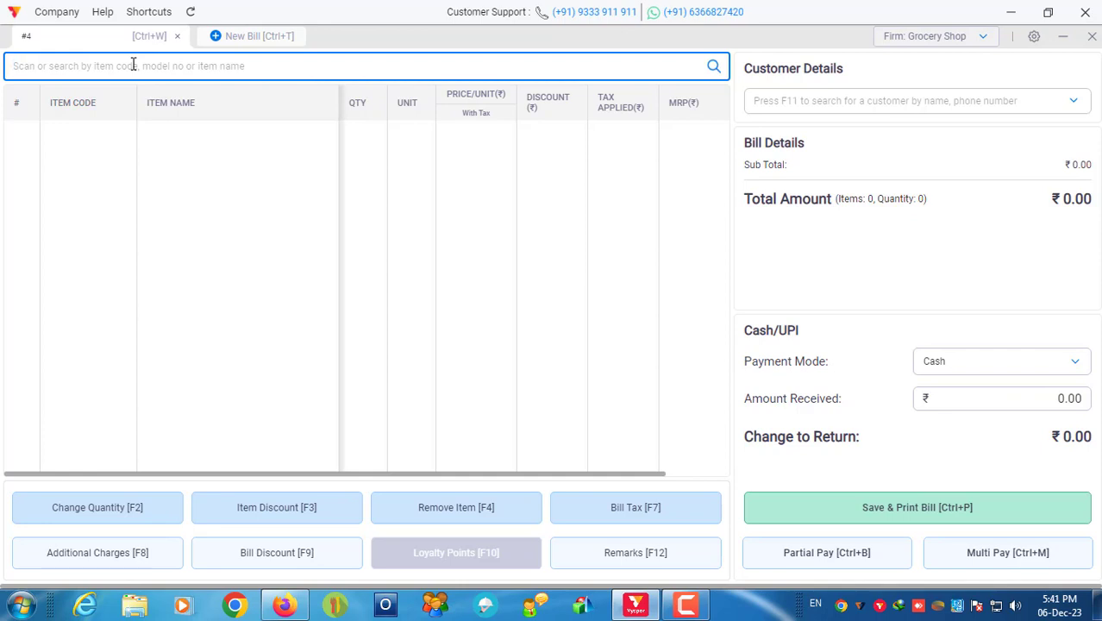
pyautogui.write('1023')
pyautogui.press('Return')
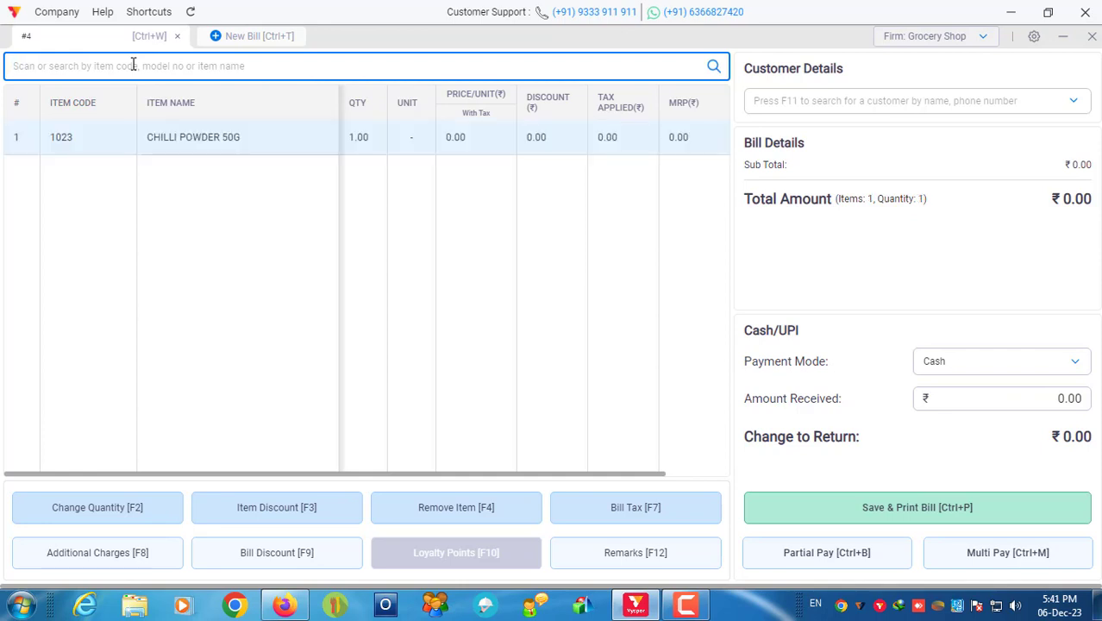
pyautogui.write('3954')
pyautogui.press('Return')
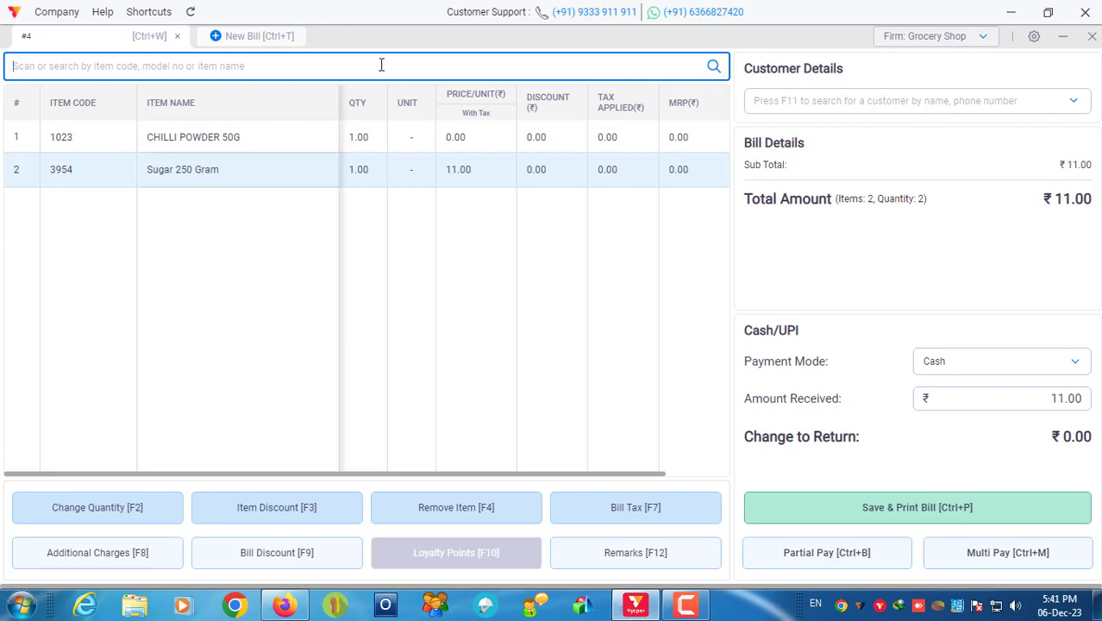
# Set CHILLI POWDER 50G in bill #4 to quantity 15 and a new price of ₹15.
pyautogui.doubleClick(455, 136)
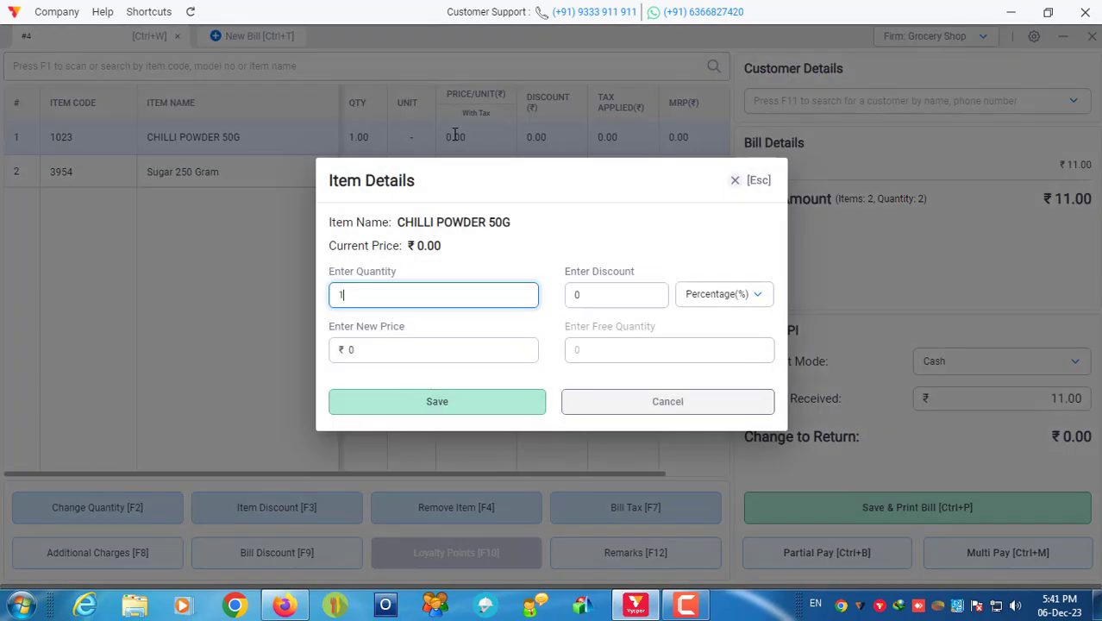
pyautogui.write('5')
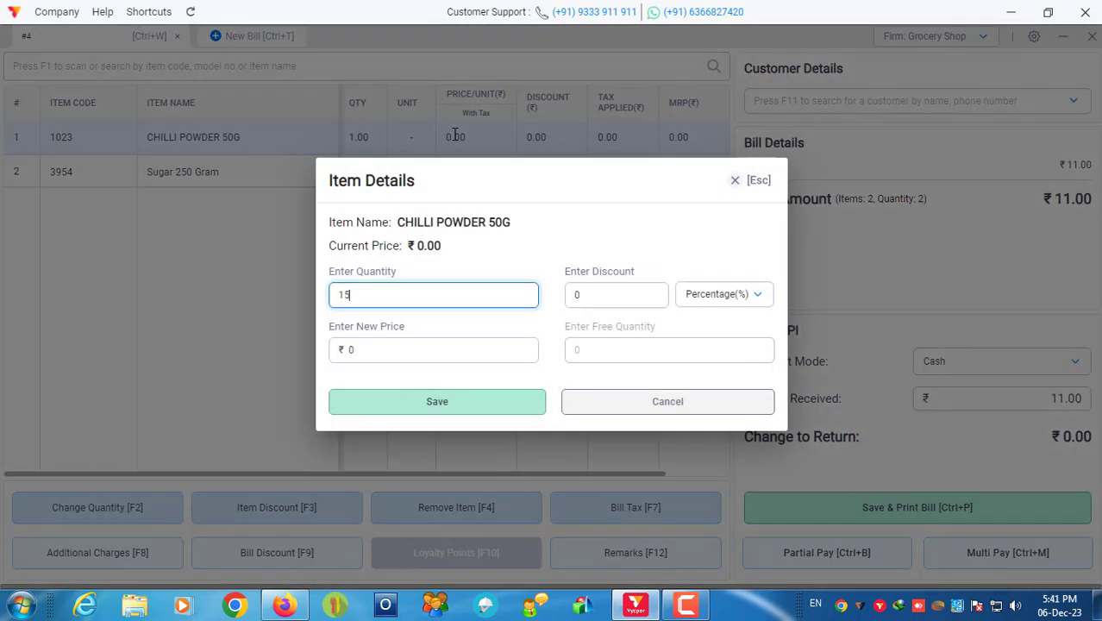
pyautogui.click(381, 347)
pyautogui.write('15')
pyautogui.click(462, 407)
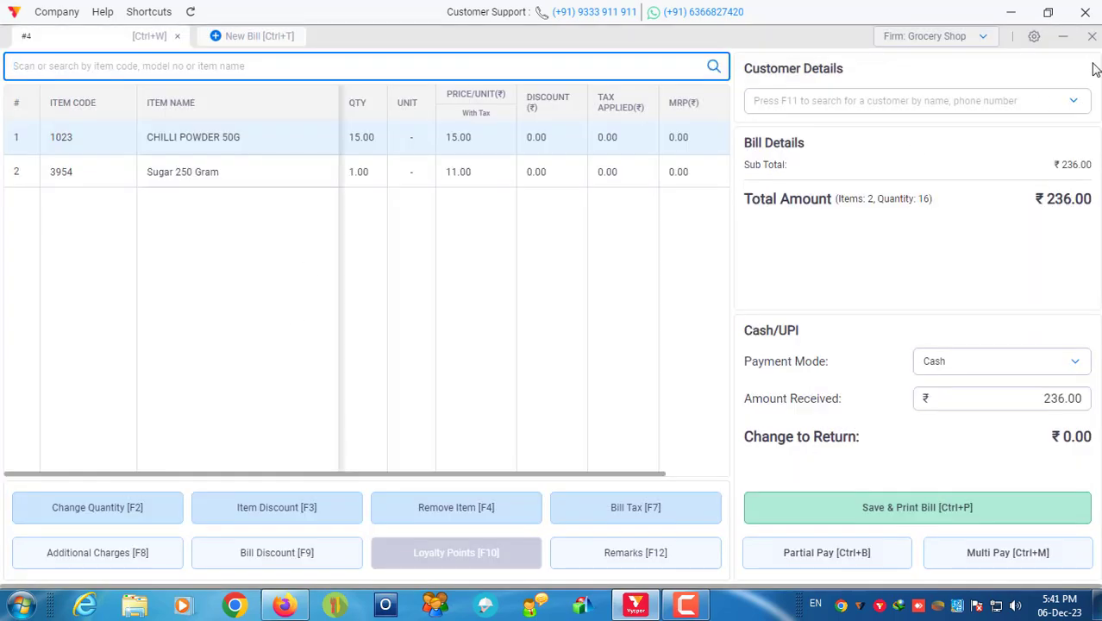
# Exit the billing screen, discarding the open bill #4, and return to the Home dashboard.
pyautogui.click(1090, 36)
pyautogui.click(493, 361)
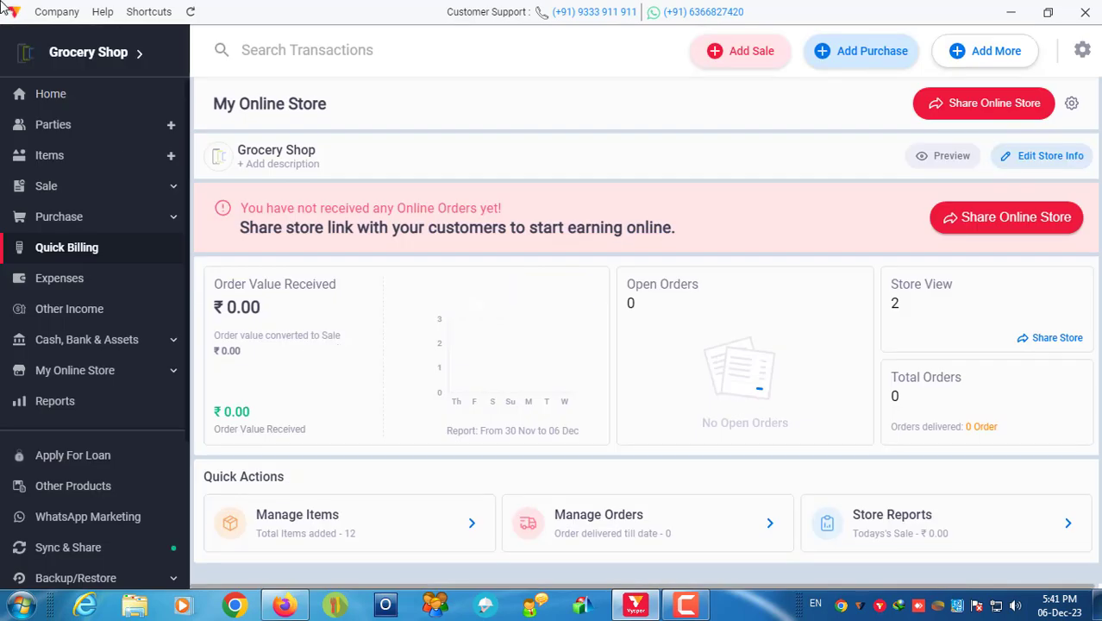
pyautogui.click(15, 82)
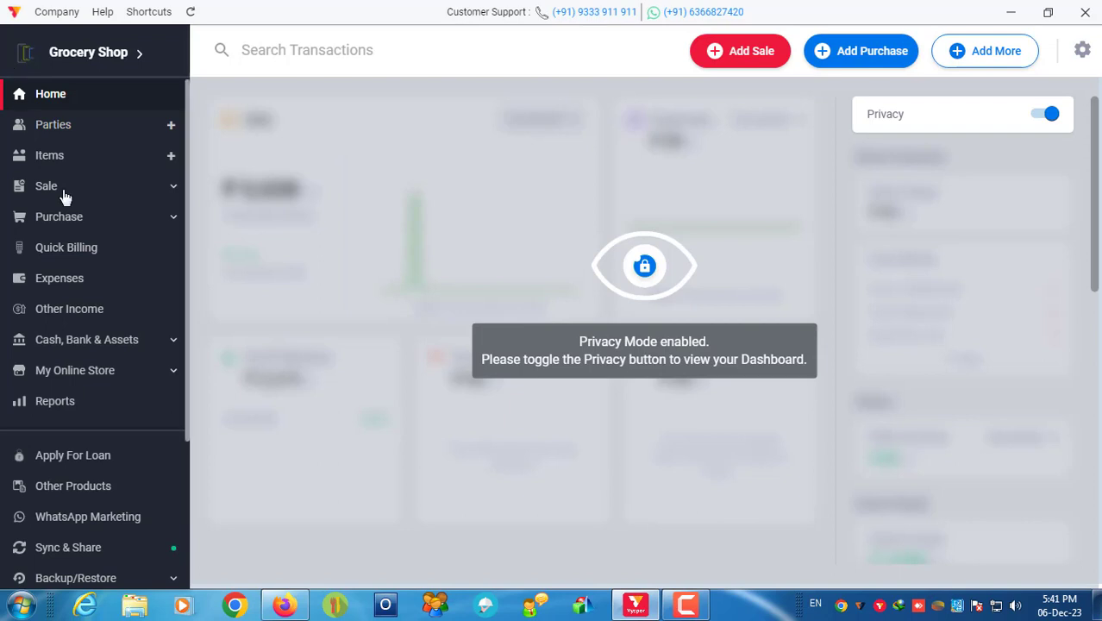